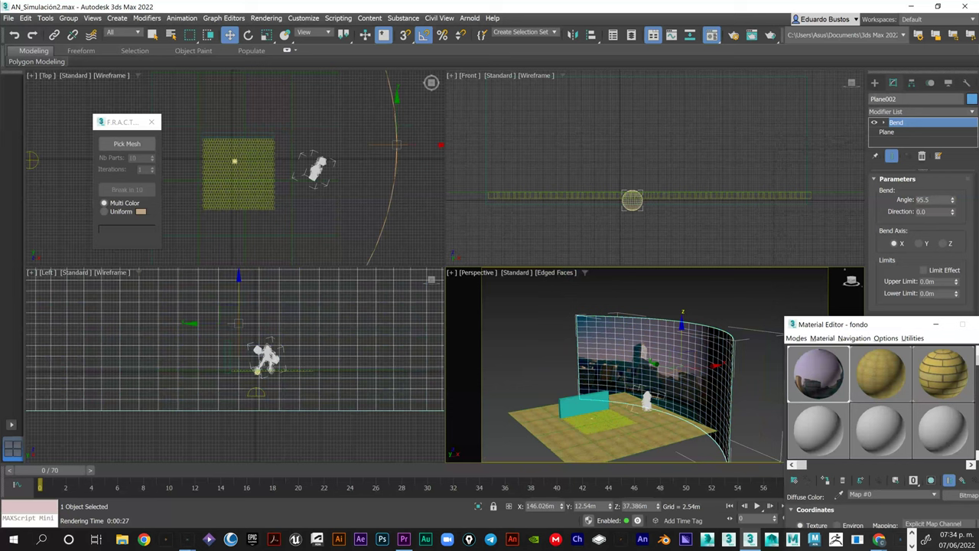
Remove the existing Bend modifier from the background plane and apply a fresh Bend modifier to it
{"action": "left_click_drag", "start_coordinate": [879, 325], "coordinate": [874, 331]}
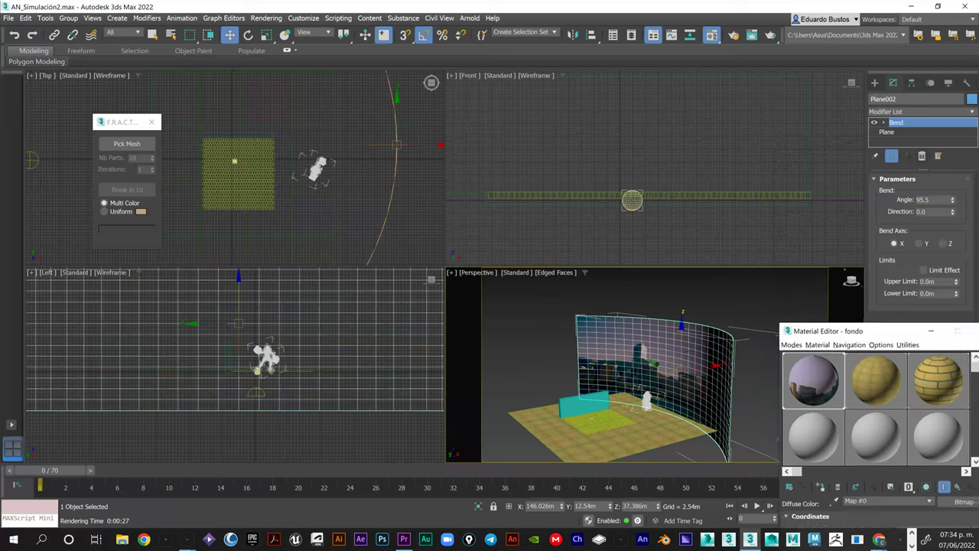
{"action": "left_click", "coordinate": [922, 156]}
{"action": "left_click", "coordinate": [920, 111]}
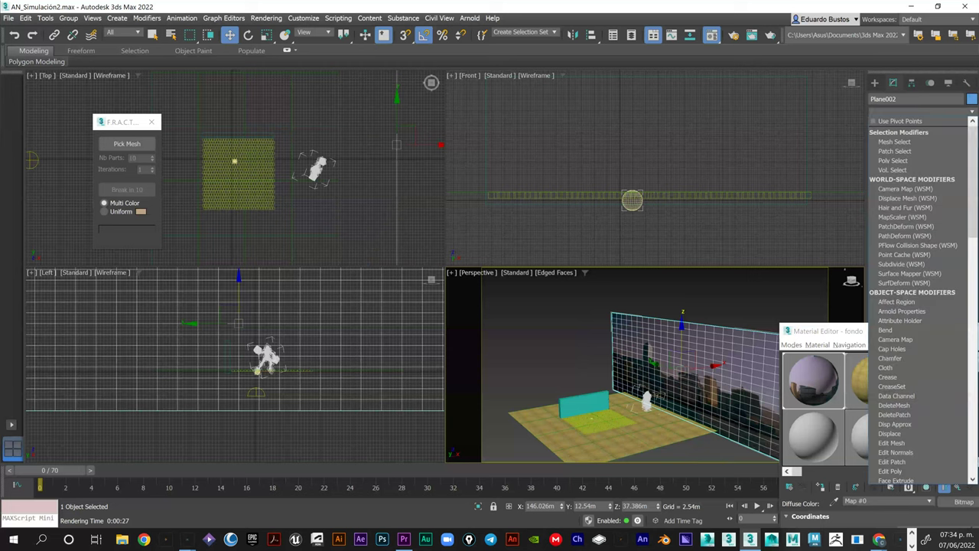
{"action": "key", "text": "b"}
{"action": "key", "text": "Return"}
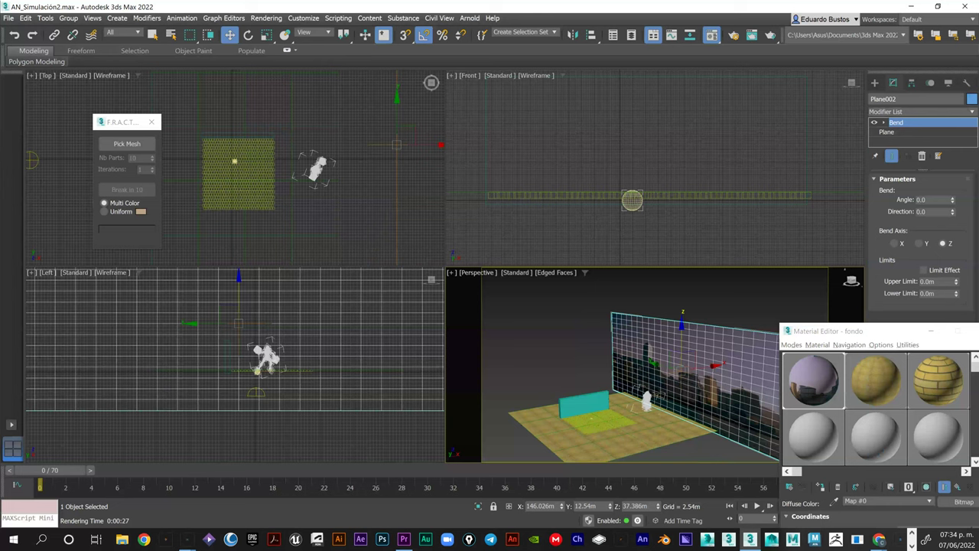
Set the background plane's bend angle to 180, trying the Y bend axis before settling on X
{"action": "left_click", "coordinate": [918, 243]}
{"action": "left_click", "coordinate": [931, 200]}
{"action": "type", "text": "180"}
{"action": "key", "text": "Return"}
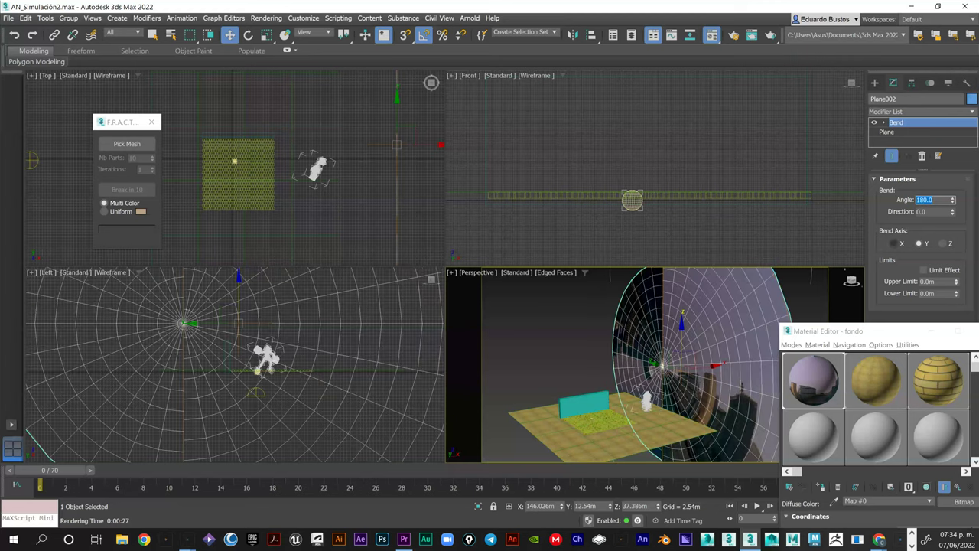
{"action": "left_click", "coordinate": [894, 243]}
{"action": "scroll", "coordinate": [612, 367], "scroll_direction": "up", "scroll_amount": 8}
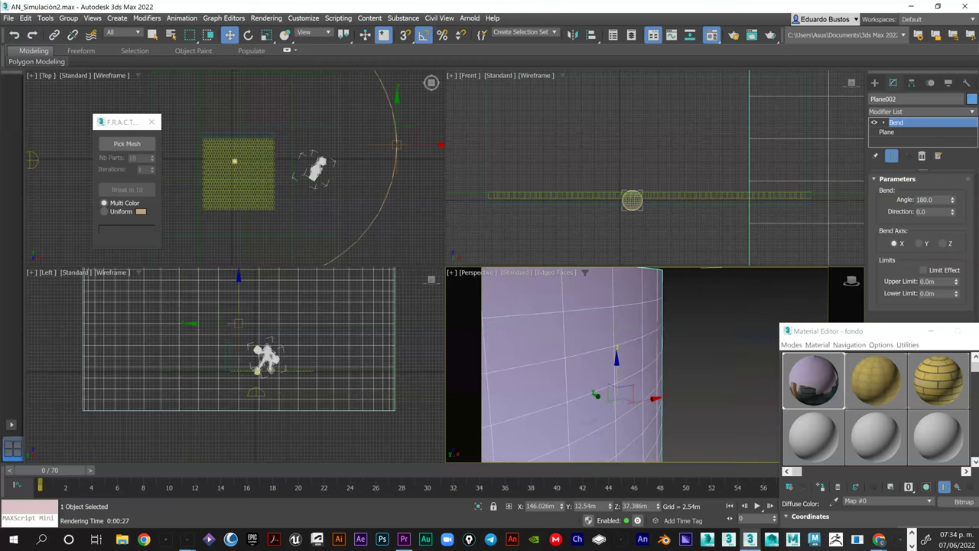
{"action": "key", "text": "z"}
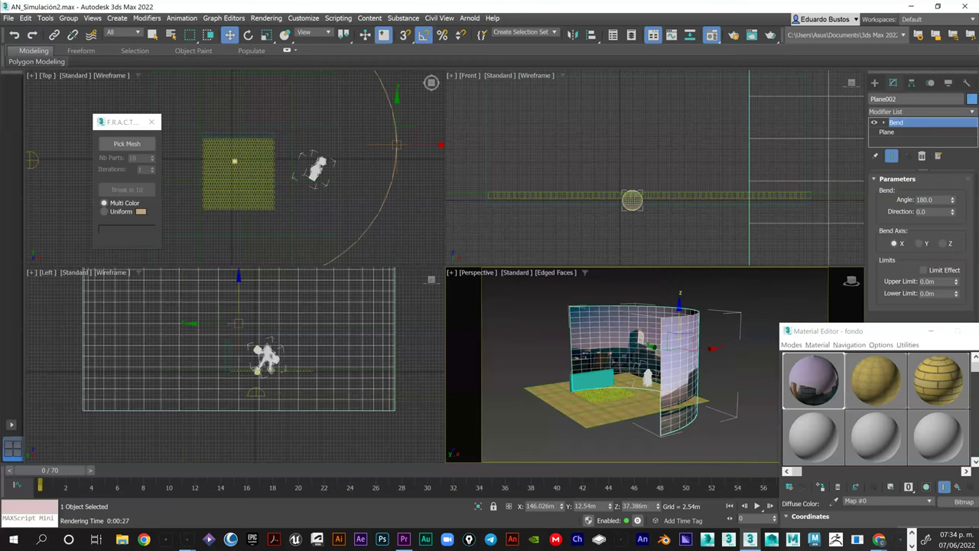
{"action": "middle_click_drag", "start_coordinate": [627, 375], "coordinate": [703, 360], "text": "alt"}
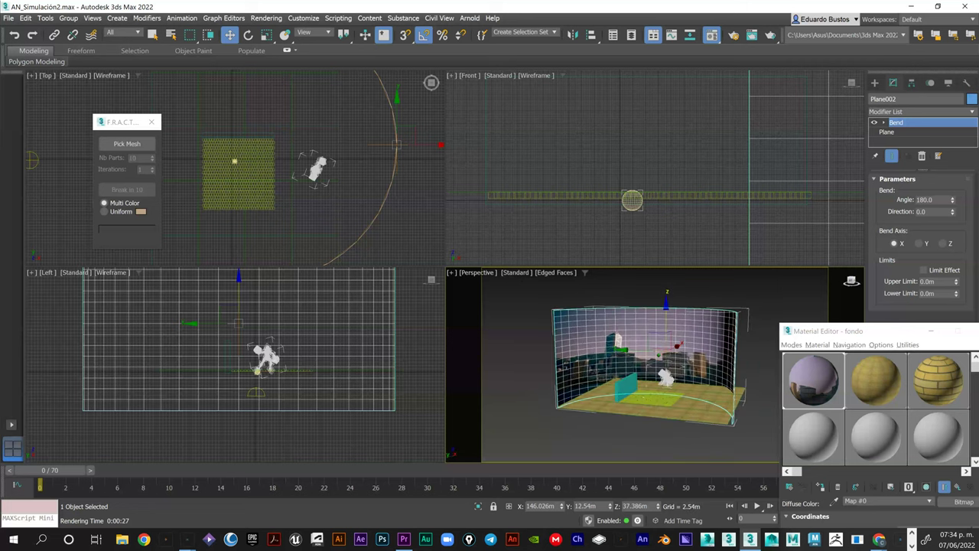
Reduce the background plane's bend angle to 90 for a gentler curve behind the scene
{"action": "left_click_drag", "start_coordinate": [952, 199], "coordinate": [952, 264]}
{"action": "left_click_drag", "start_coordinate": [952, 229], "coordinate": [952, 260]}
{"action": "scroll", "coordinate": [658, 367], "scroll_direction": "up", "scroll_amount": 5}
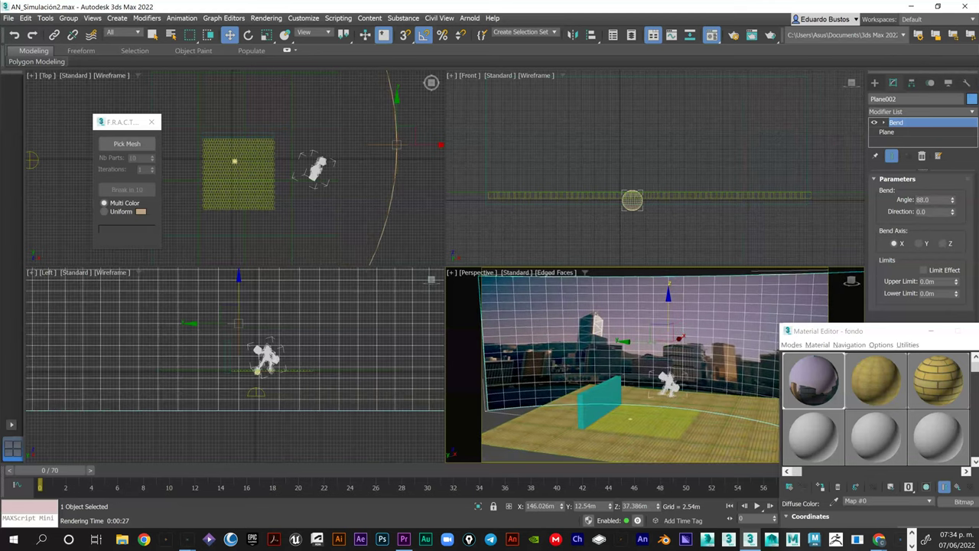
{"action": "mouse_move", "coordinate": [953, 199]}
{"action": "left_mouse_down"}
{"action": "mouse_move", "coordinate": [952, 222]}
{"action": "mouse_move", "coordinate": [952, 198]}
{"action": "left_mouse_up"}
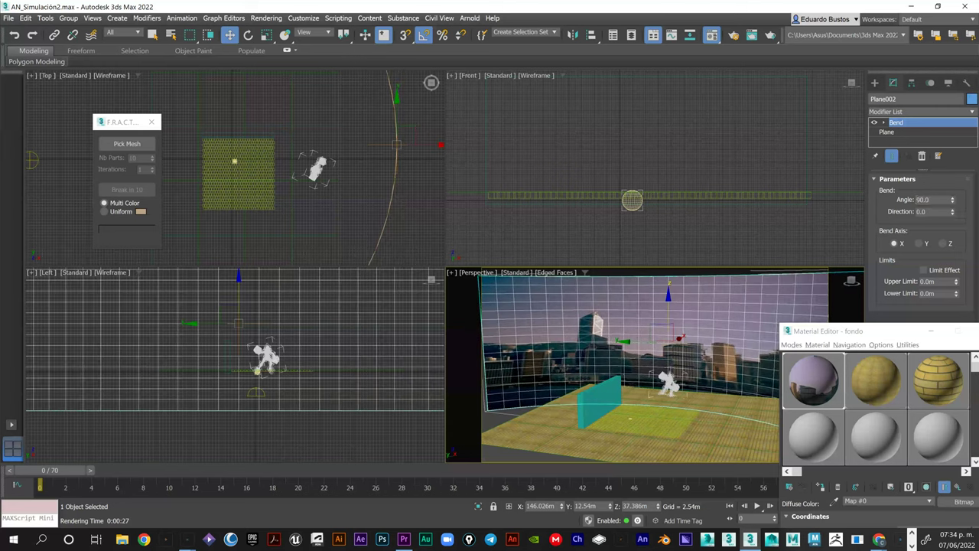
{"action": "scroll", "coordinate": [699, 391], "scroll_direction": "up", "scroll_amount": 3}
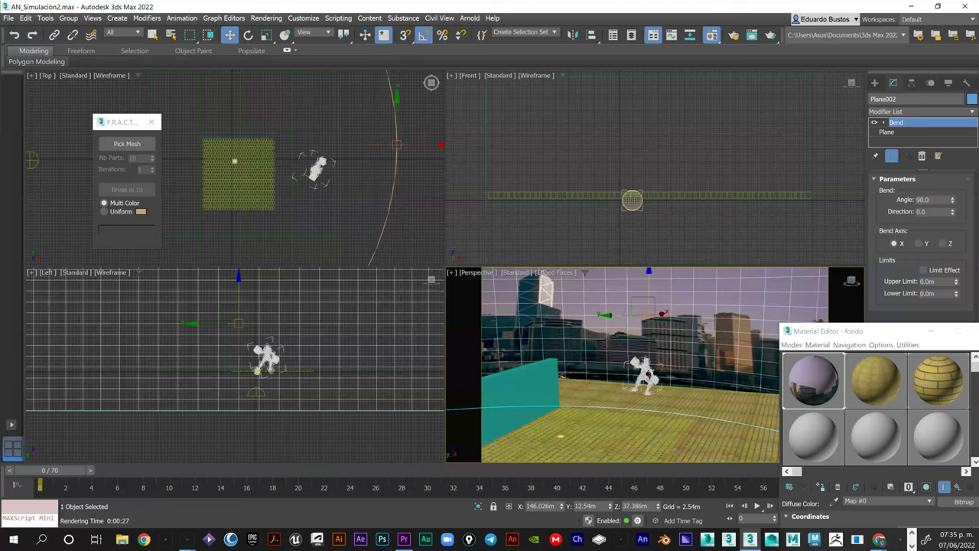
{"action": "scroll", "coordinate": [642, 371], "scroll_direction": "down", "scroll_amount": 4}
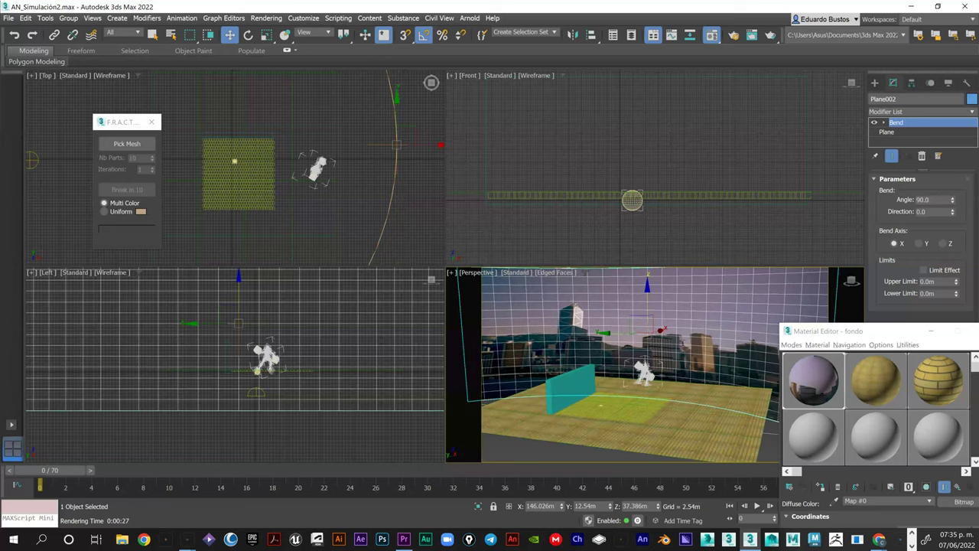
Move the Material Editor out of the way and select the wooden floor plane to view it up close
{"action": "left_click_drag", "start_coordinate": [880, 330], "coordinate": [890, 468]}
{"action": "left_click", "coordinate": [601, 405]}
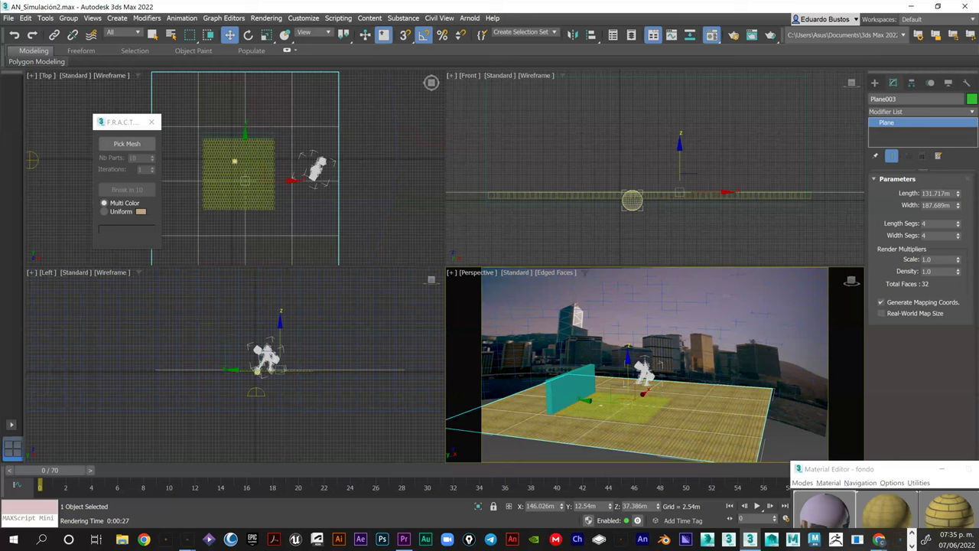
{"action": "middle_click_drag", "start_coordinate": [650, 375], "coordinate": [614, 364], "text": "alt"}
{"action": "scroll", "coordinate": [711, 375], "scroll_direction": "up", "scroll_amount": 4}
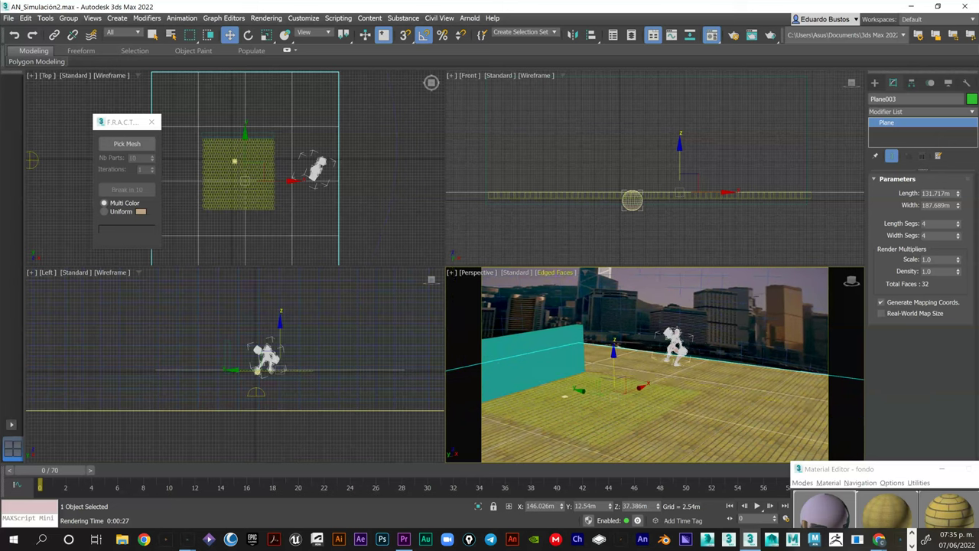
Recall the named selection sets ball, dummy and piso in turn to review which objects each contains
{"action": "left_click", "coordinate": [554, 32]}
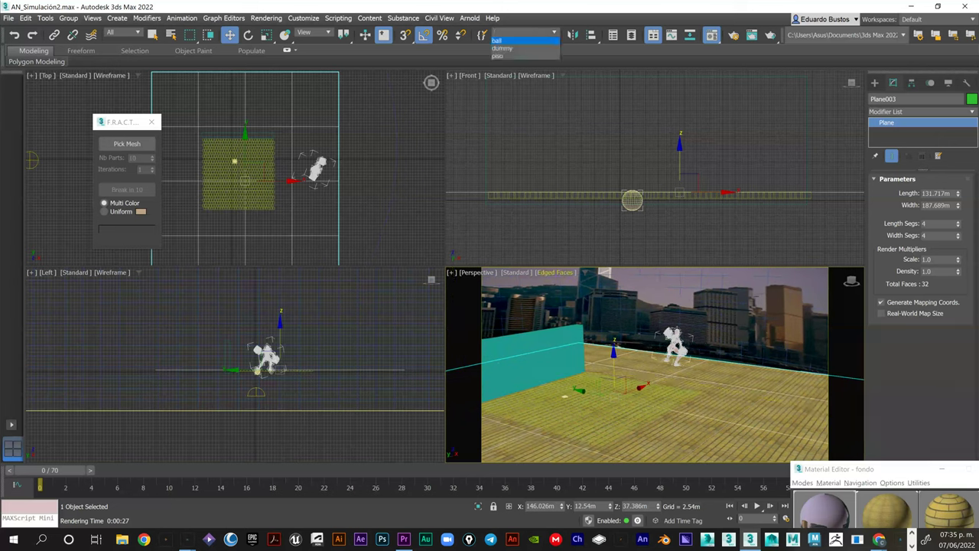
{"action": "left_click", "coordinate": [497, 40]}
{"action": "left_click", "coordinate": [612, 153]}
{"action": "left_click", "coordinate": [632, 200]}
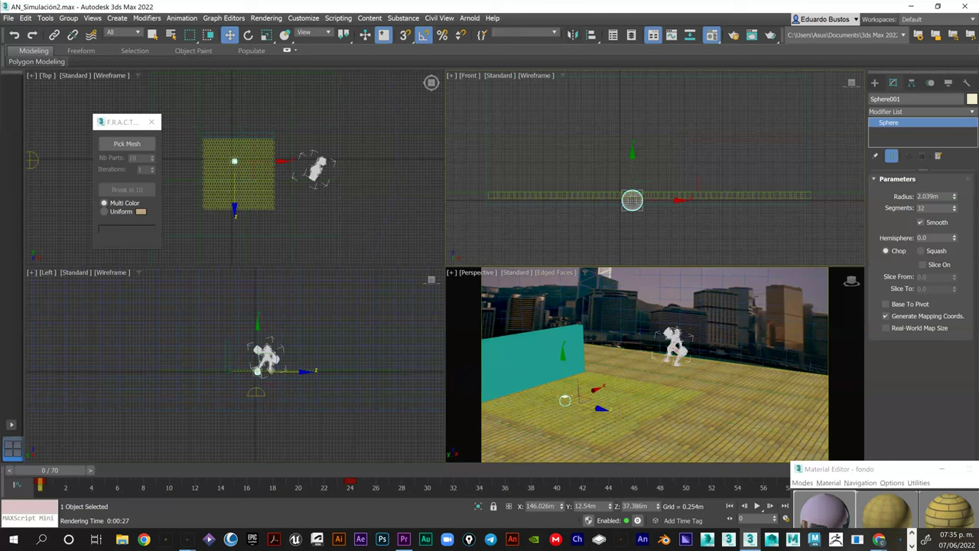
{"action": "left_click", "coordinate": [554, 32]}
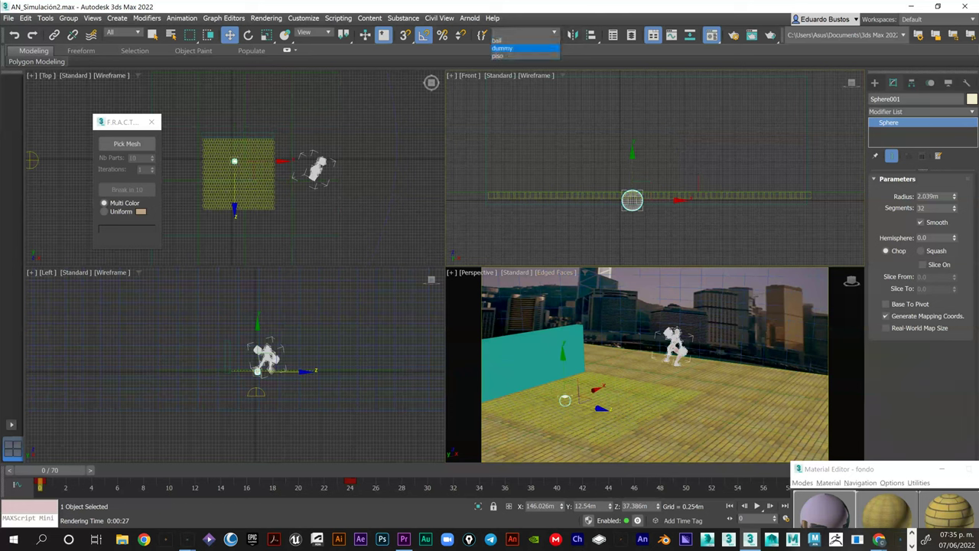
{"action": "left_click", "coordinate": [505, 48]}
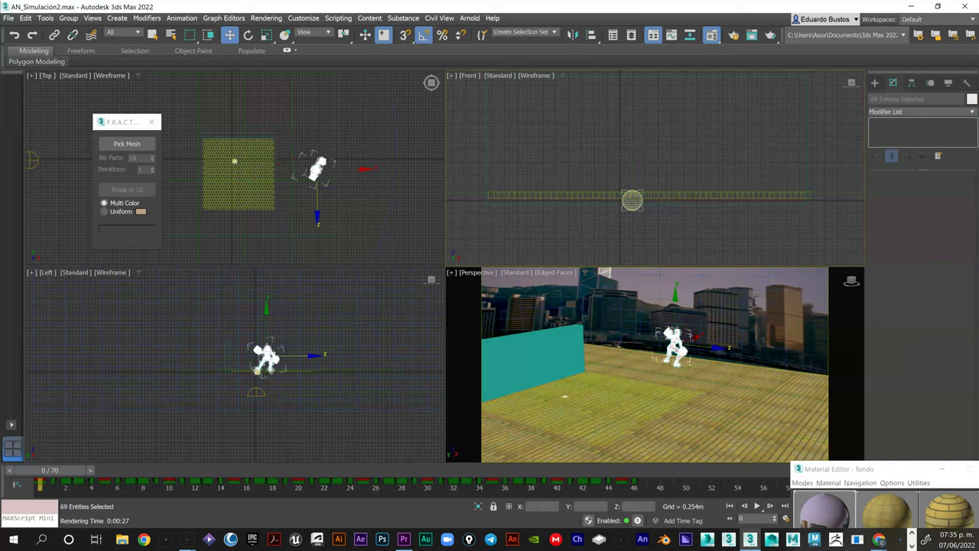
{"action": "left_click", "coordinate": [553, 33]}
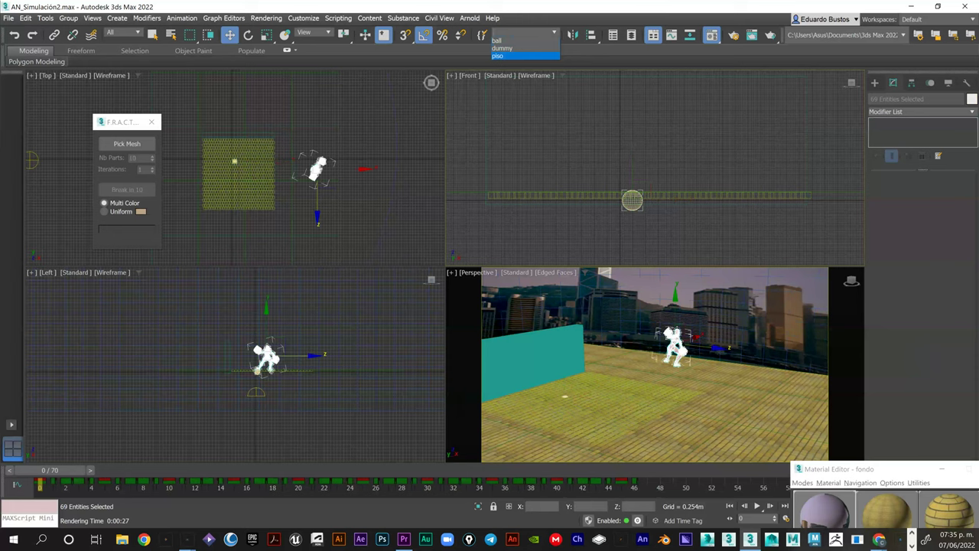
{"action": "left_click", "coordinate": [501, 56]}
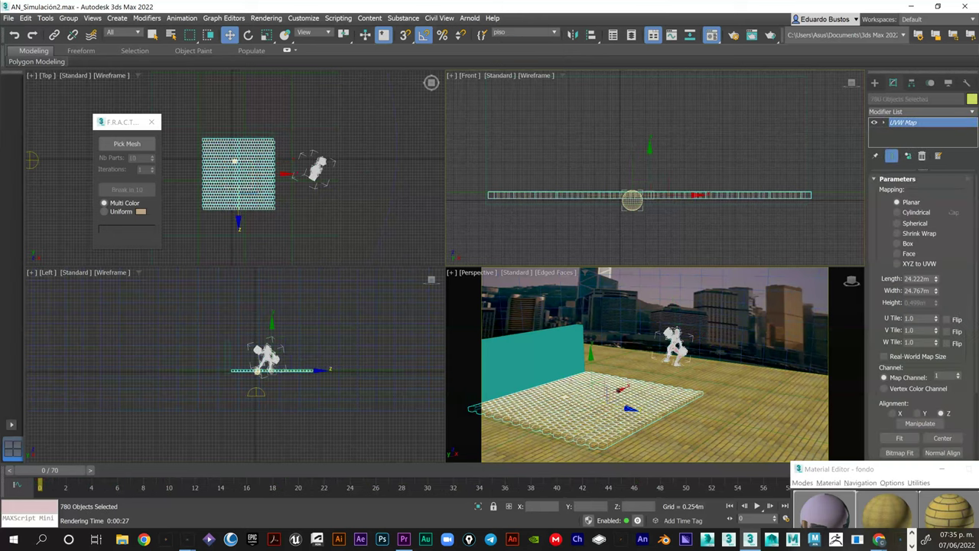
Select the teal wall box and isolate it from the rest of the scene
{"action": "left_click", "coordinate": [531, 361]}
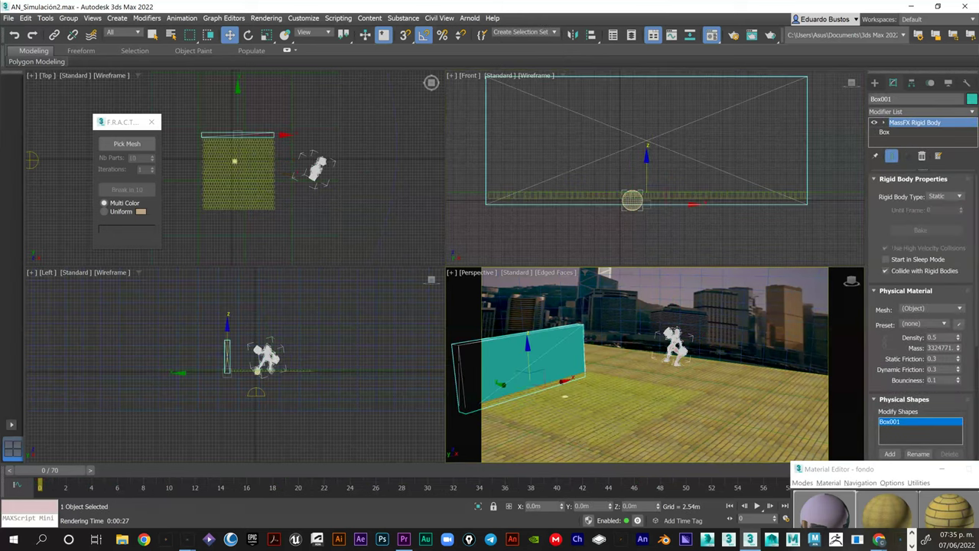
{"action": "scroll", "coordinate": [565, 395], "scroll_direction": "up", "scroll_amount": 3}
{"action": "right_click", "coordinate": [592, 329]}
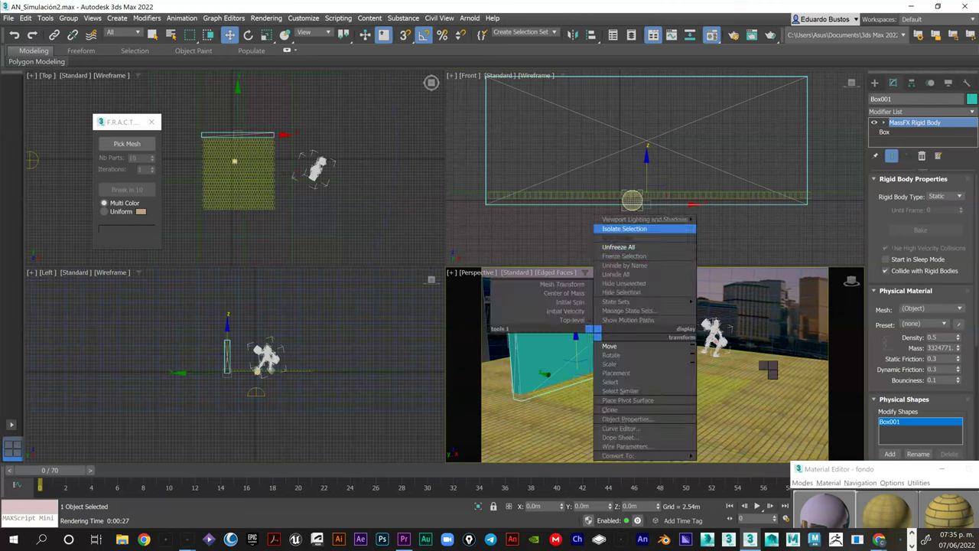
{"action": "left_click", "coordinate": [623, 229]}
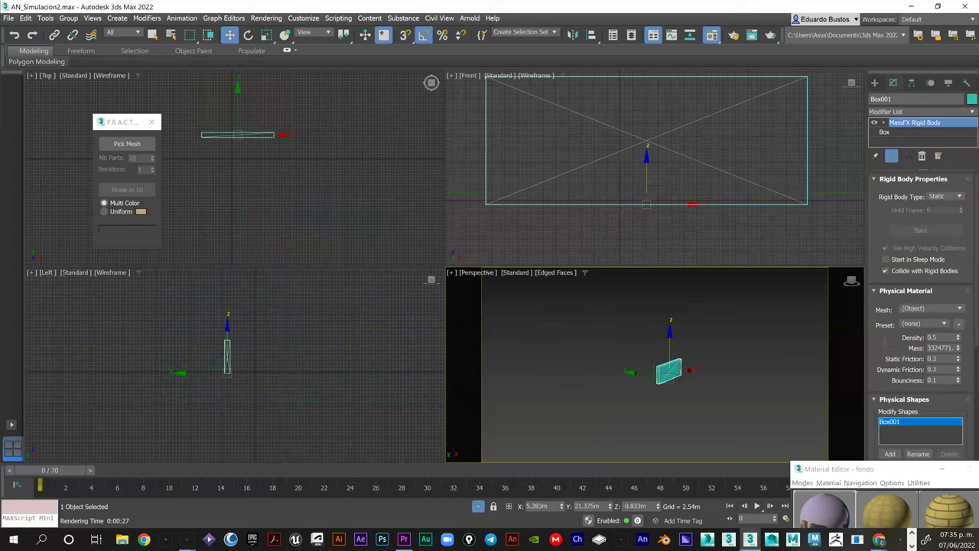
Fracture the isolated wall box into 10 multicoloured parts with the fracture script
{"action": "left_click_drag", "start_coordinate": [122, 122], "coordinate": [490, 283]}
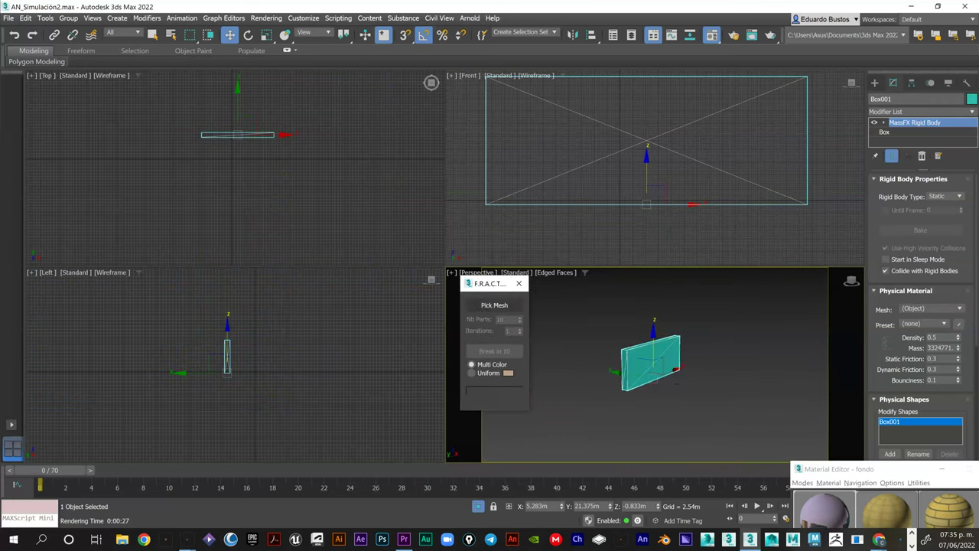
{"action": "left_click", "coordinate": [494, 305]}
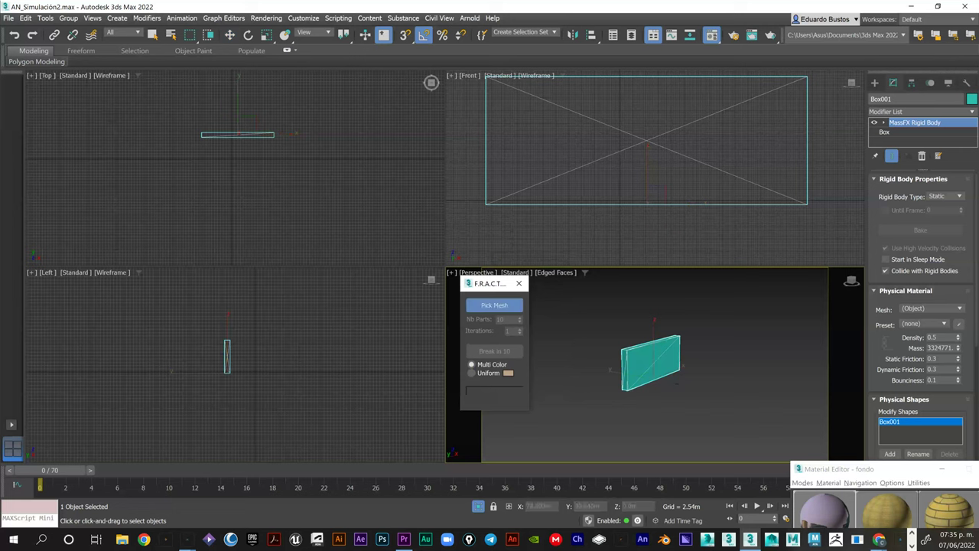
{"action": "left_click", "coordinate": [652, 361]}
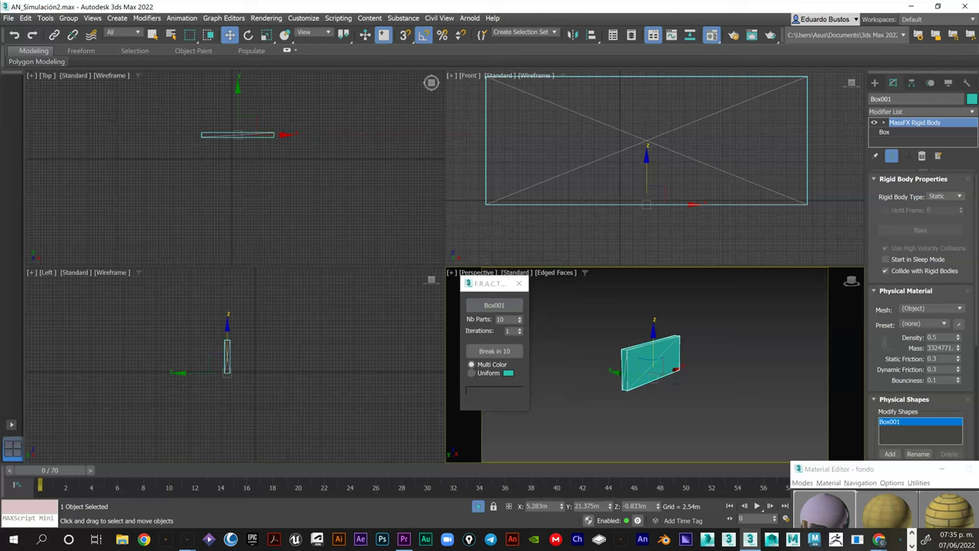
{"action": "left_click", "coordinate": [494, 350]}
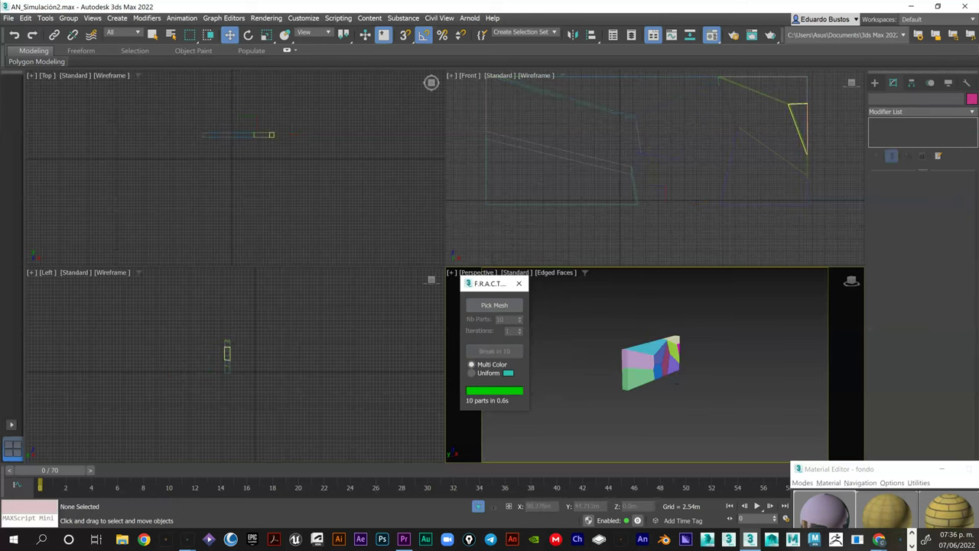
Fracture the central wall fragment Box001_Part_007 into 10 smaller parts
{"action": "scroll", "coordinate": [659, 356], "scroll_direction": "up", "scroll_amount": 4}
{"action": "left_click", "coordinate": [658, 356]}
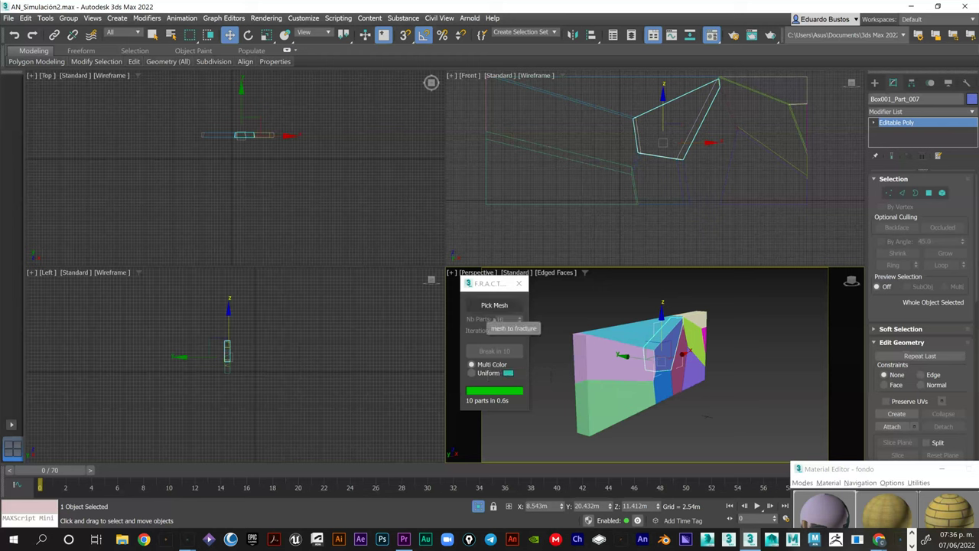
{"action": "left_click", "coordinate": [494, 304]}
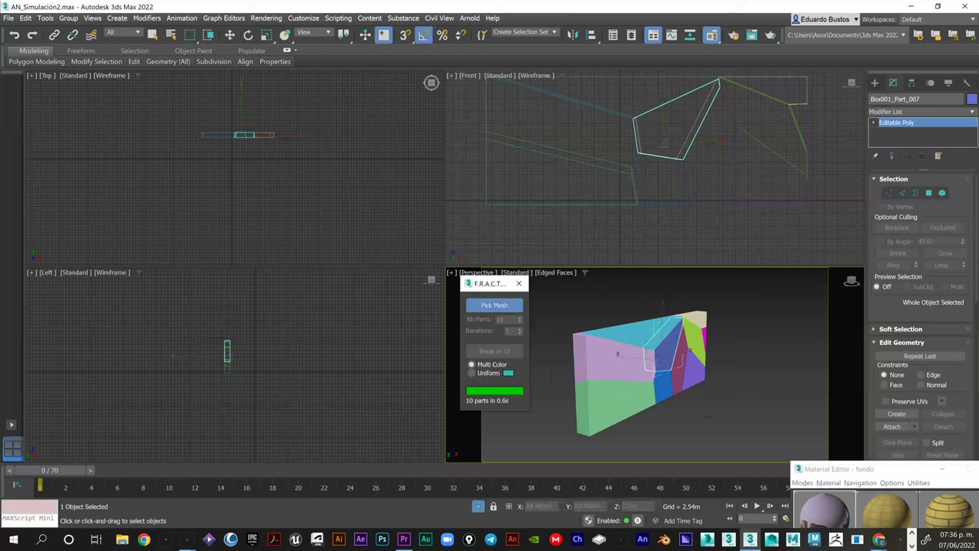
{"action": "left_click", "coordinate": [664, 353]}
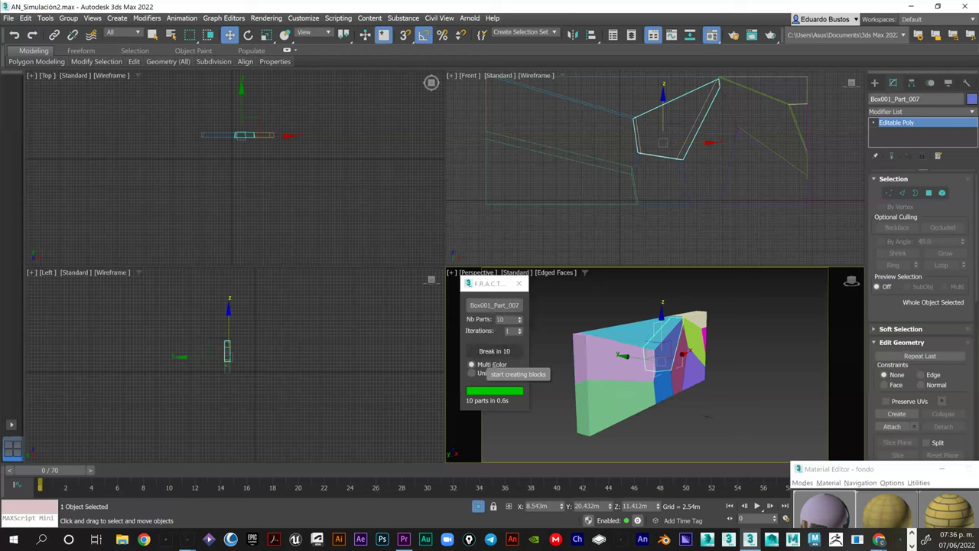
{"action": "left_click", "coordinate": [494, 350]}
{"action": "scroll", "coordinate": [675, 345], "scroll_direction": "up", "scroll_amount": 3}
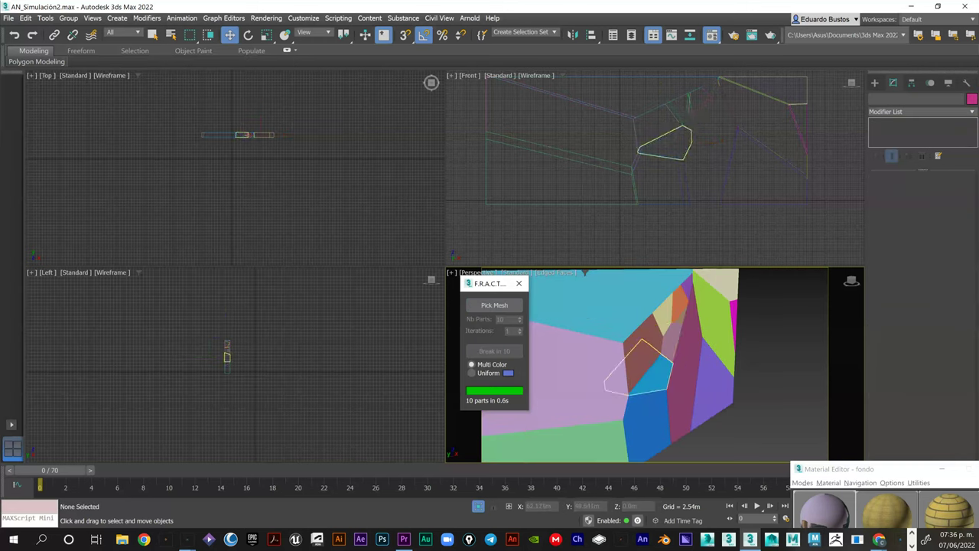
Fracture Box001_Part_006 and the light-blue fragment beside it into 10 smaller parts each
{"action": "left_click", "coordinate": [494, 304]}
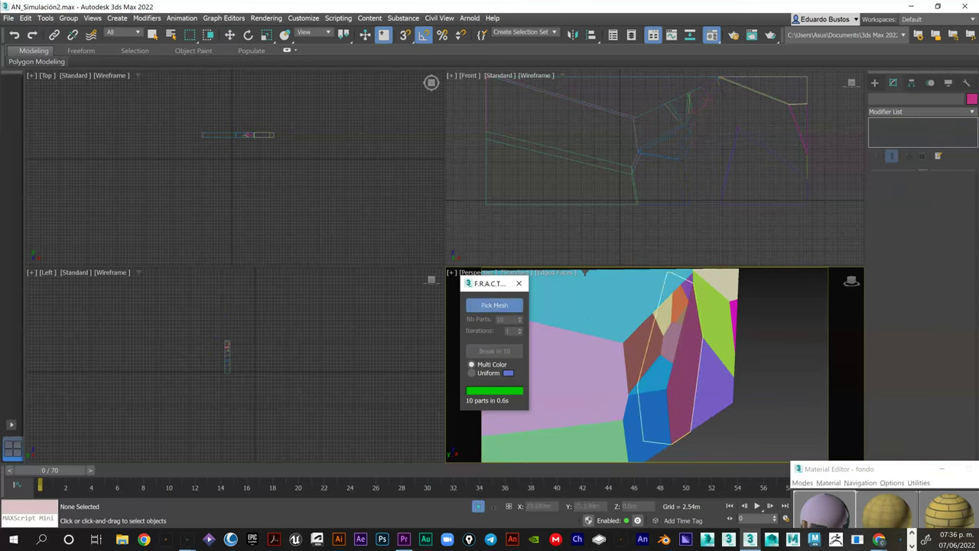
{"action": "left_click", "coordinate": [684, 373]}
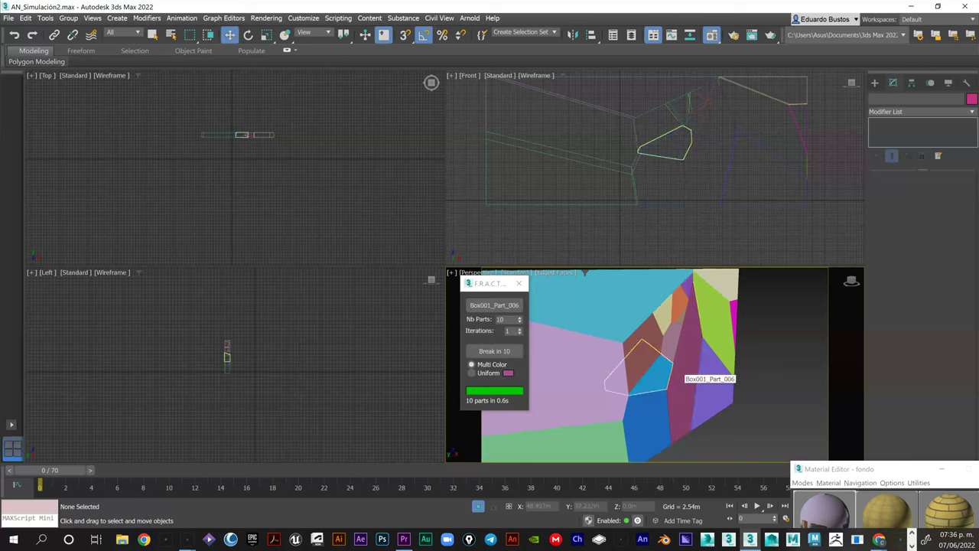
{"action": "left_click", "coordinate": [494, 350]}
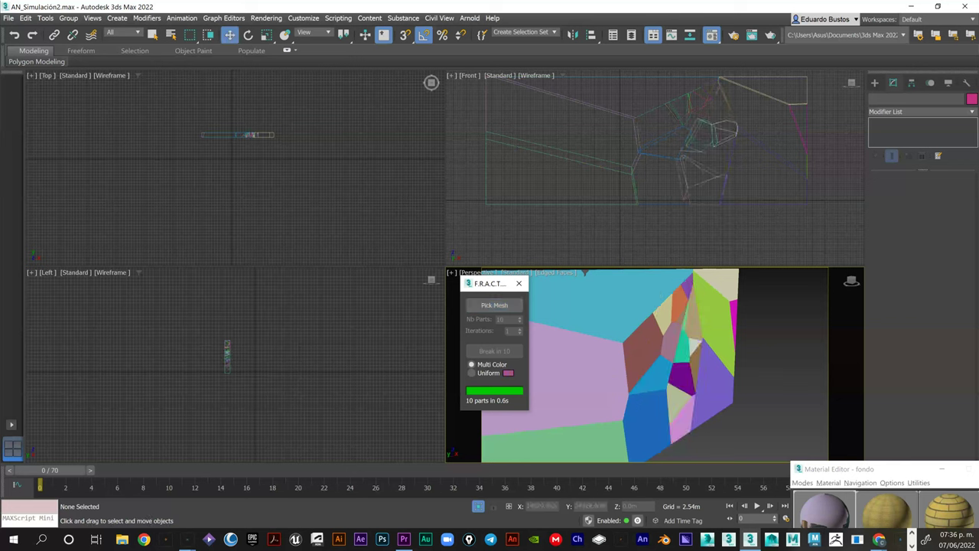
{"action": "left_click", "coordinate": [494, 304]}
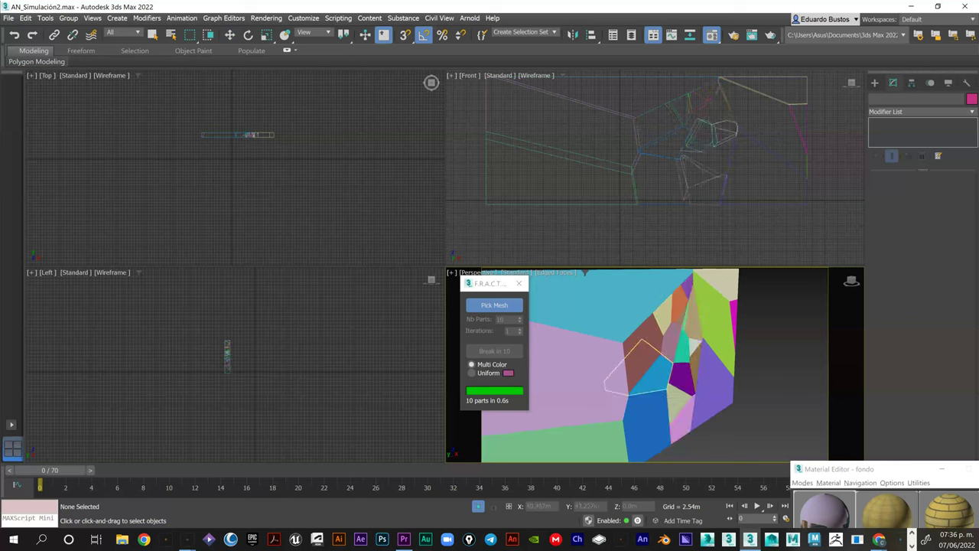
{"action": "left_click", "coordinate": [650, 378]}
{"action": "left_click", "coordinate": [494, 350]}
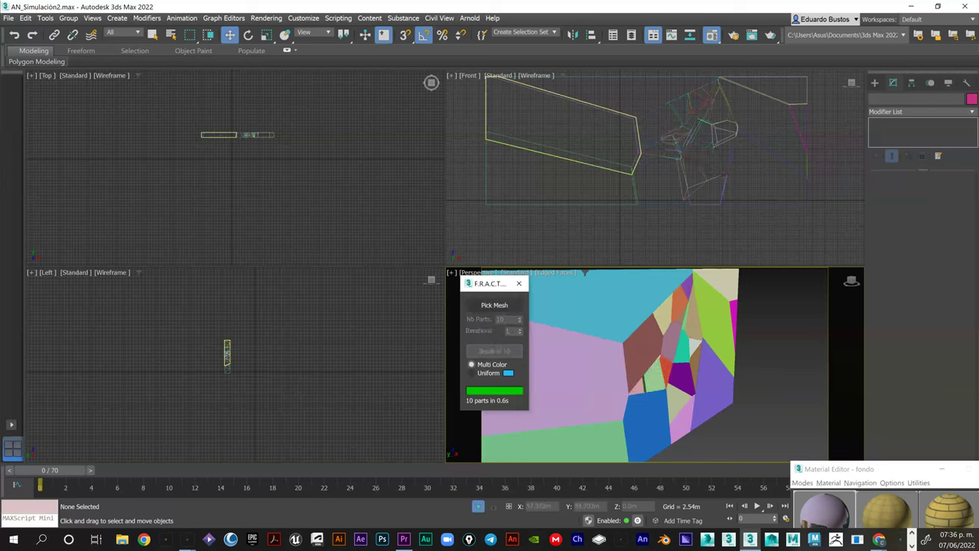
Fracture a small central fragment and the large pink fragment Box001_Part_008 into 10 parts each
{"action": "left_click", "coordinate": [671, 342]}
{"action": "left_click", "coordinate": [494, 351]}
{"action": "left_click", "coordinate": [494, 351]}
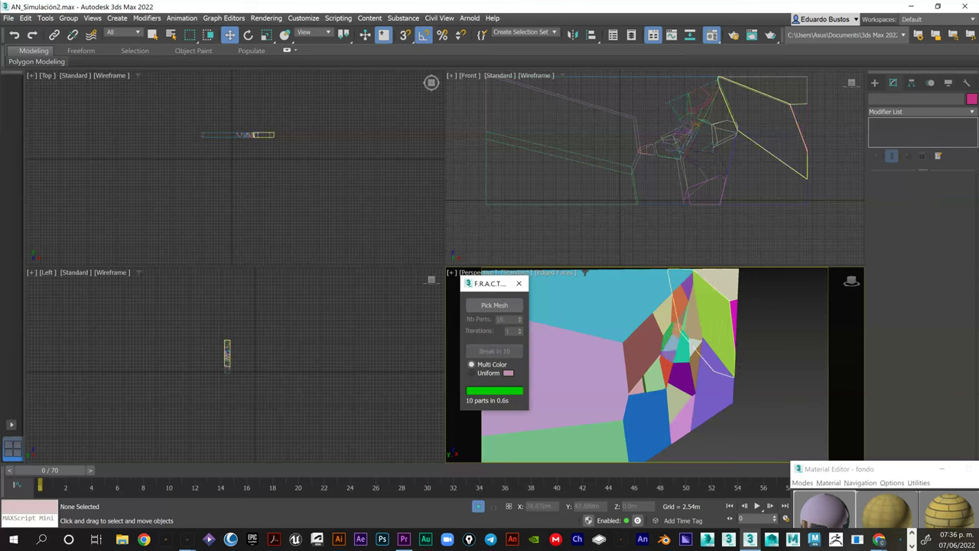
{"action": "scroll", "coordinate": [681, 353], "scroll_direction": "down", "scroll_amount": 4}
{"action": "left_click", "coordinate": [494, 305]}
{"action": "left_click", "coordinate": [616, 358]}
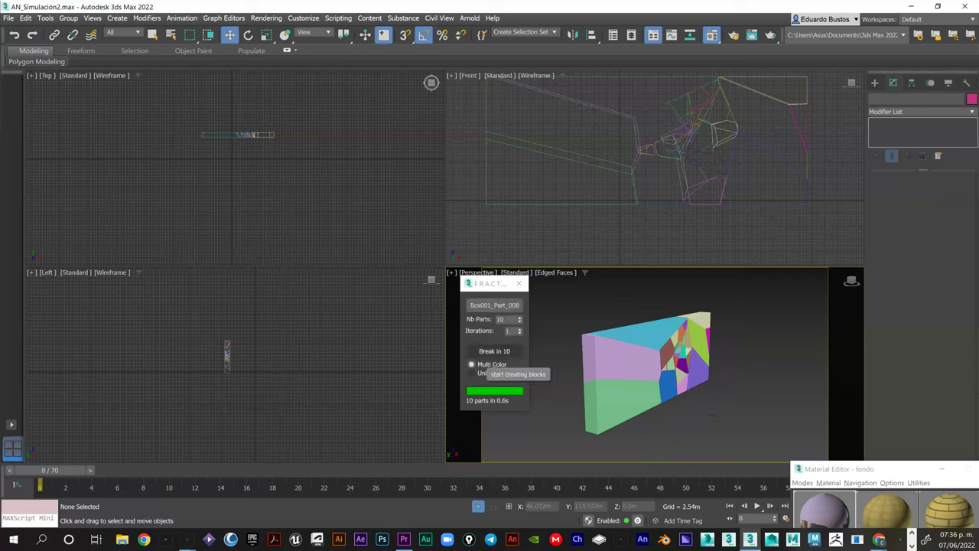
{"action": "left_click", "coordinate": [494, 351]}
Fracture the large blue fragment along the wall's upper edge and the green fragment Box001_Part_010 into 10 parts each
{"action": "left_click", "coordinate": [494, 305]}
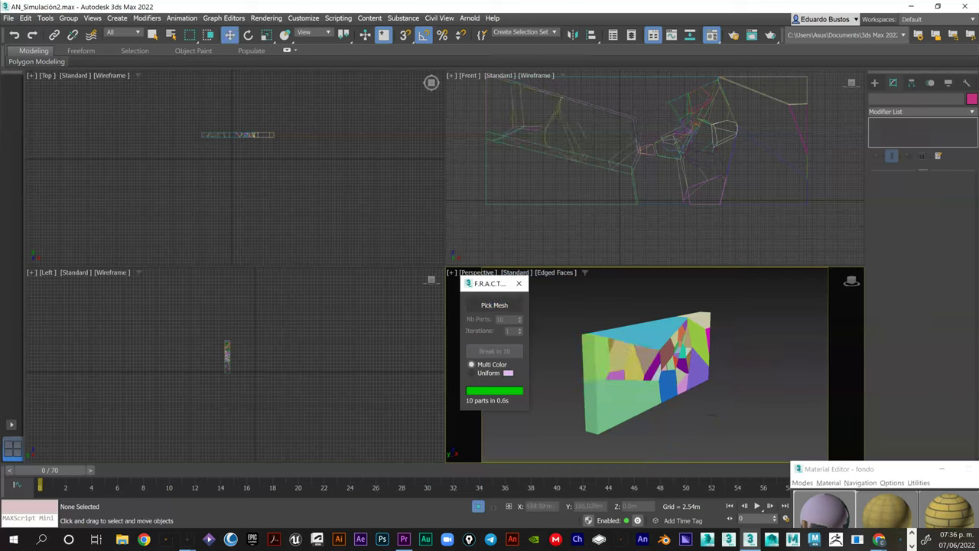
{"action": "left_click", "coordinate": [646, 337]}
{"action": "left_click", "coordinate": [494, 351]}
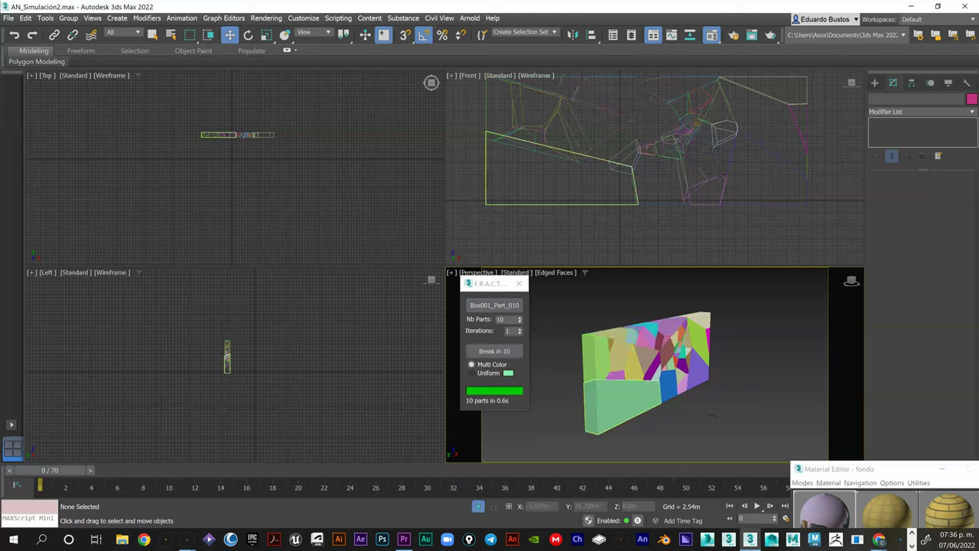
{"action": "left_click", "coordinate": [623, 401]}
{"action": "left_click", "coordinate": [494, 305]}
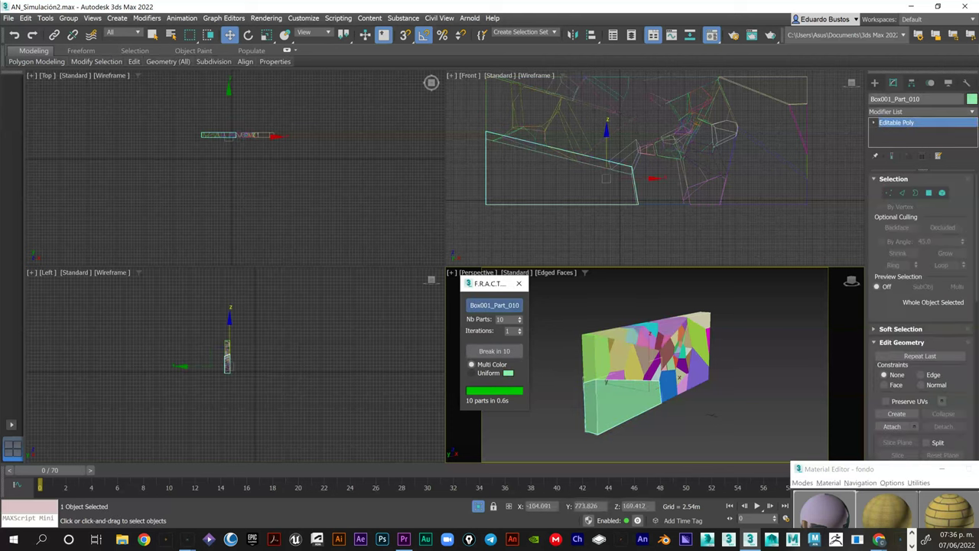
{"action": "left_click", "coordinate": [494, 350]}
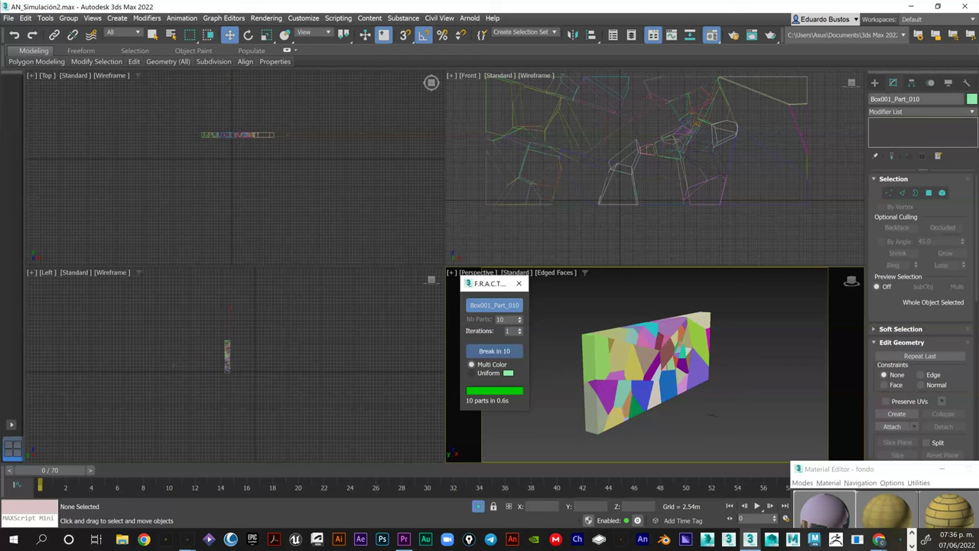
Save all the wall fragments as a named selection set called Pared and close the fracture script
{"action": "scroll", "coordinate": [718, 360], "scroll_direction": "down", "scroll_amount": 3}
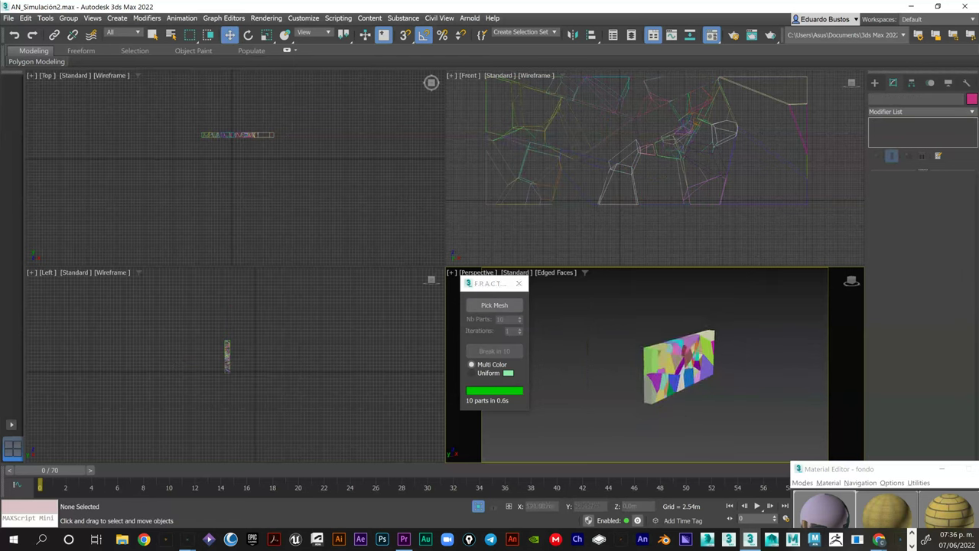
{"action": "key", "text": "ctrl+a"}
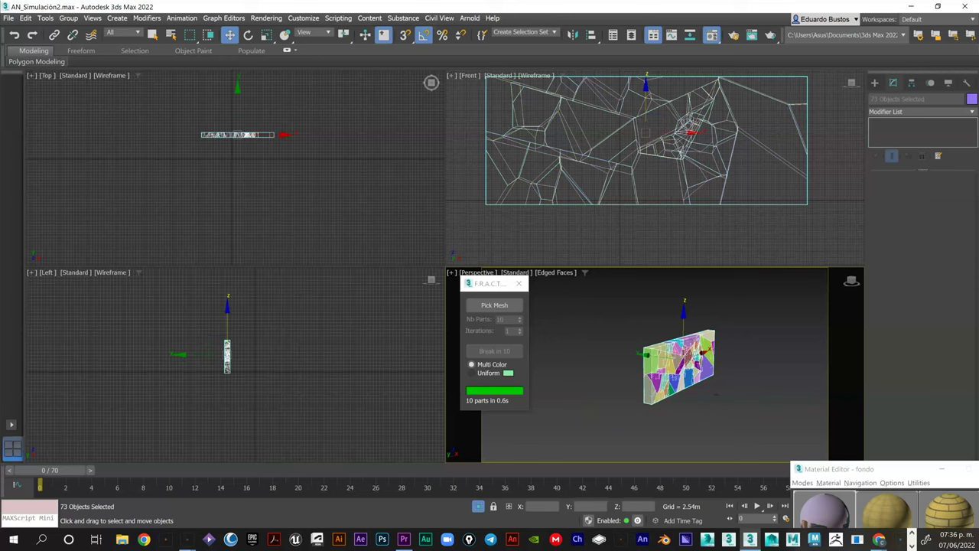
{"action": "left_click", "coordinate": [520, 33]}
{"action": "type", "text": "Pared"}
{"action": "left_click", "coordinate": [554, 33]}
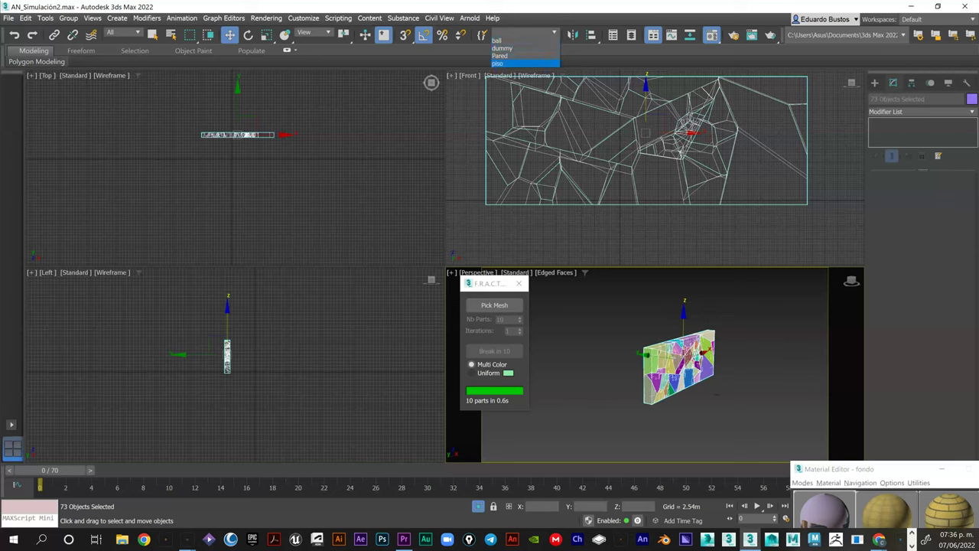
{"action": "left_click", "coordinate": [525, 64]}
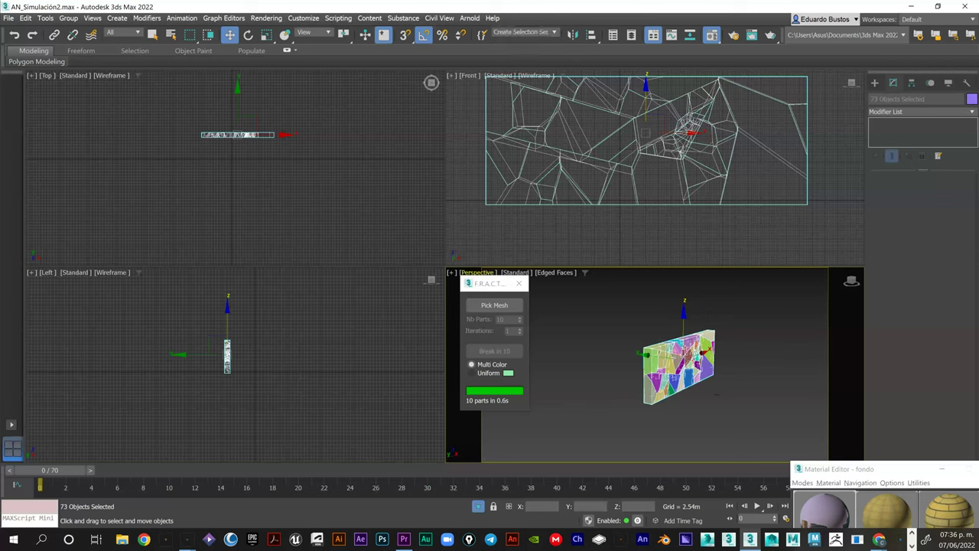
{"action": "left_click", "coordinate": [518, 283]}
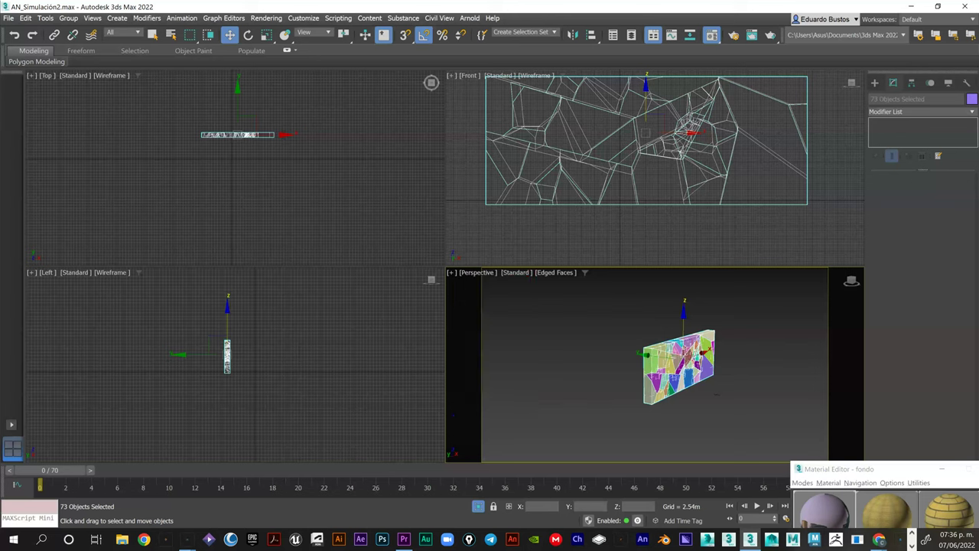
End the isolation of the fractured wall to show the whole scene again
{"action": "middle_click_drag", "start_coordinate": [716, 395], "coordinate": [669, 385]}
{"action": "scroll", "coordinate": [669, 386], "scroll_direction": "up", "scroll_amount": 1}
{"action": "scroll", "coordinate": [669, 385], "scroll_direction": "down", "scroll_amount": 1}
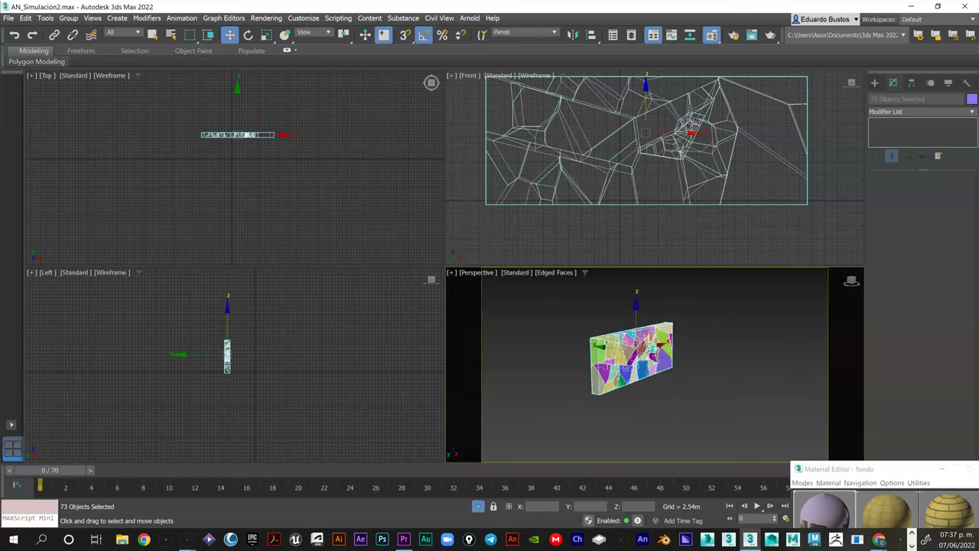
{"action": "middle_click_drag", "start_coordinate": [667, 385], "coordinate": [618, 377], "text": "alt"}
{"action": "right_click", "coordinate": [591, 324]}
{"action": "left_click", "coordinate": [612, 229]}
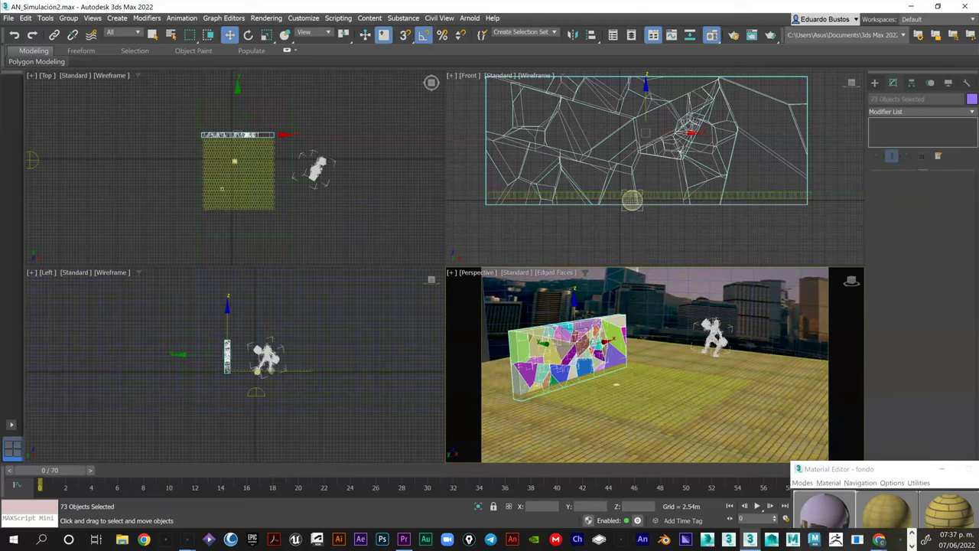
Scrub the animation to frame 9 and select the sphere to examine its motion and keyframes
{"action": "left_click_drag", "start_coordinate": [50, 470], "coordinate": [163, 470]}
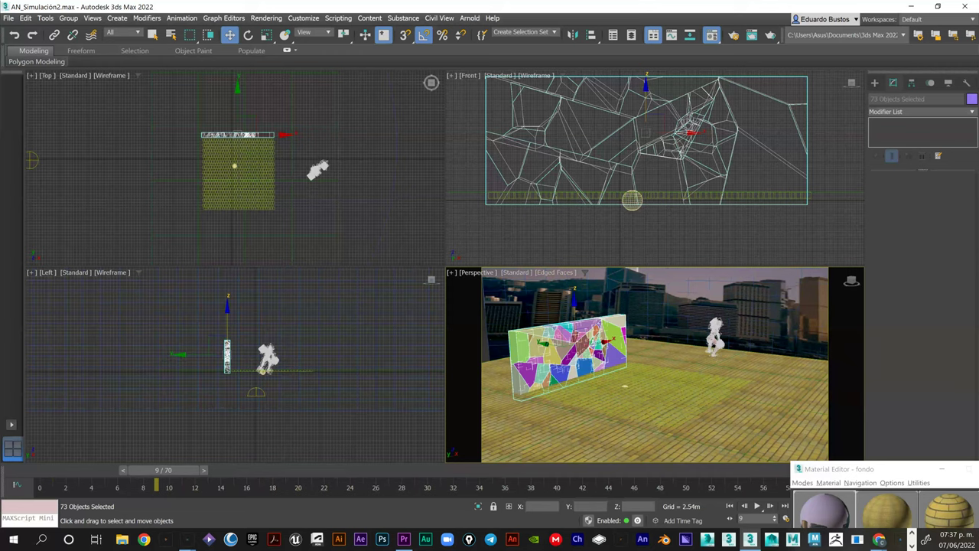
{"action": "left_click", "coordinate": [631, 200]}
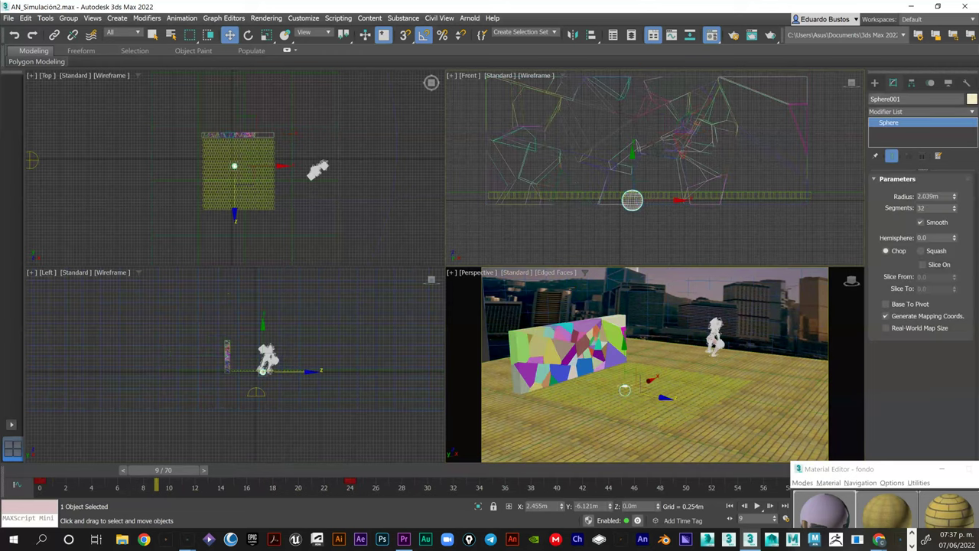
Select the skylight Sky001 by name from the list of scene objects
{"action": "left_click", "coordinate": [255, 392]}
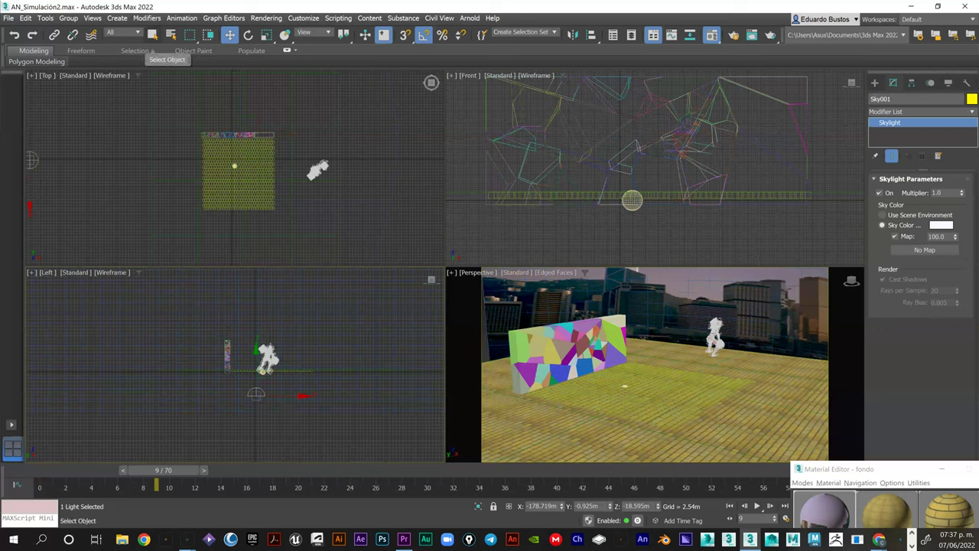
{"action": "left_click", "coordinate": [152, 34]}
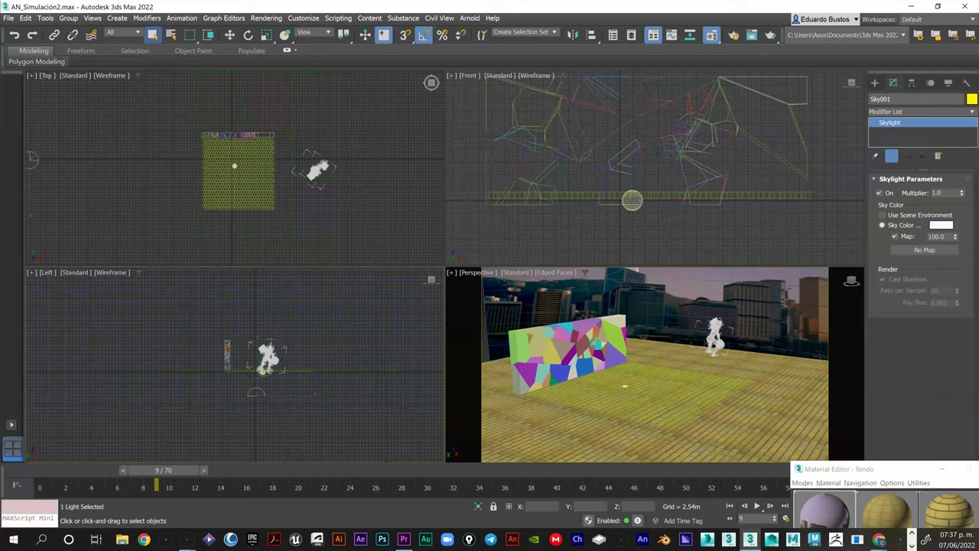
{"action": "left_click", "coordinate": [171, 36]}
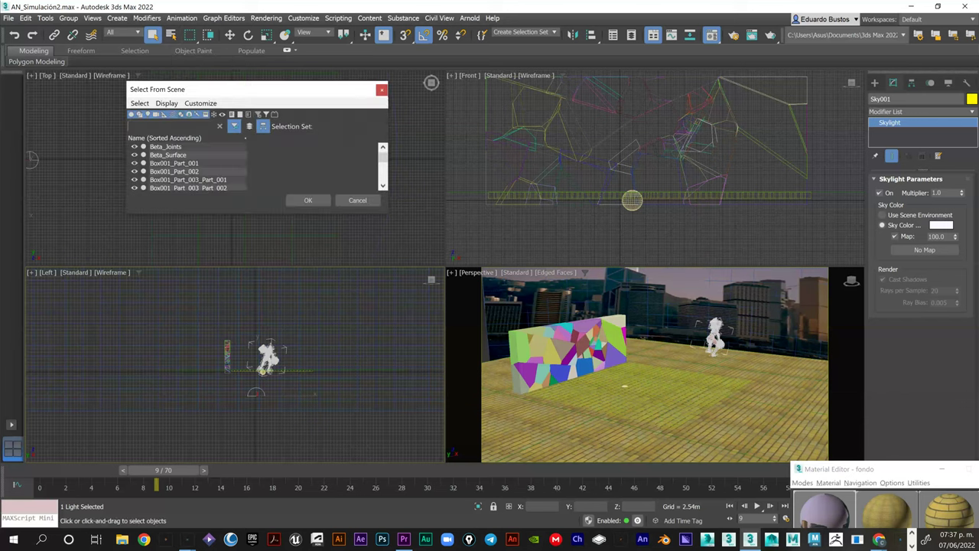
{"action": "left_click_drag", "start_coordinate": [273, 206], "coordinate": [273, 443]}
{"action": "scroll", "coordinate": [268, 275], "scroll_direction": "down", "scroll_amount": 15}
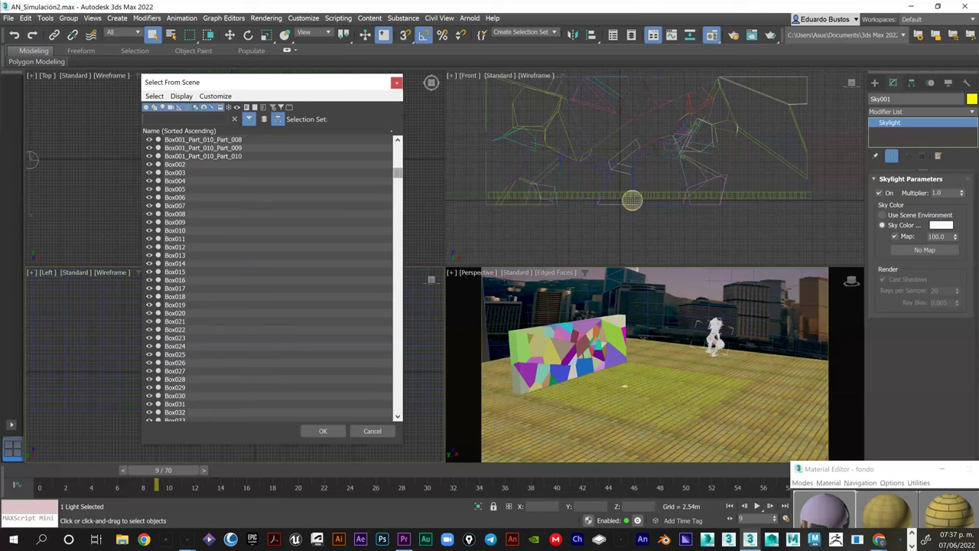
{"action": "scroll", "coordinate": [268, 275], "scroll_direction": "down", "scroll_amount": 20}
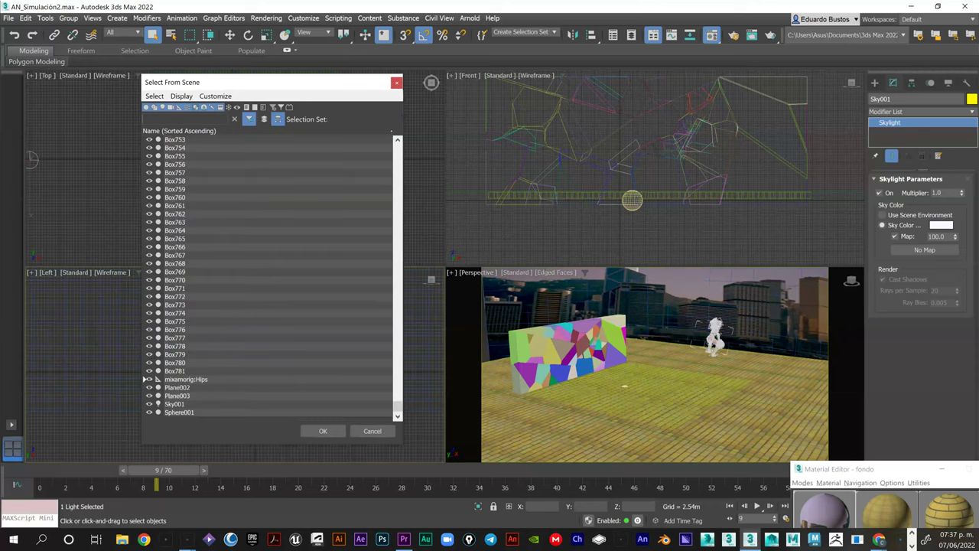
{"action": "left_click", "coordinate": [174, 404]}
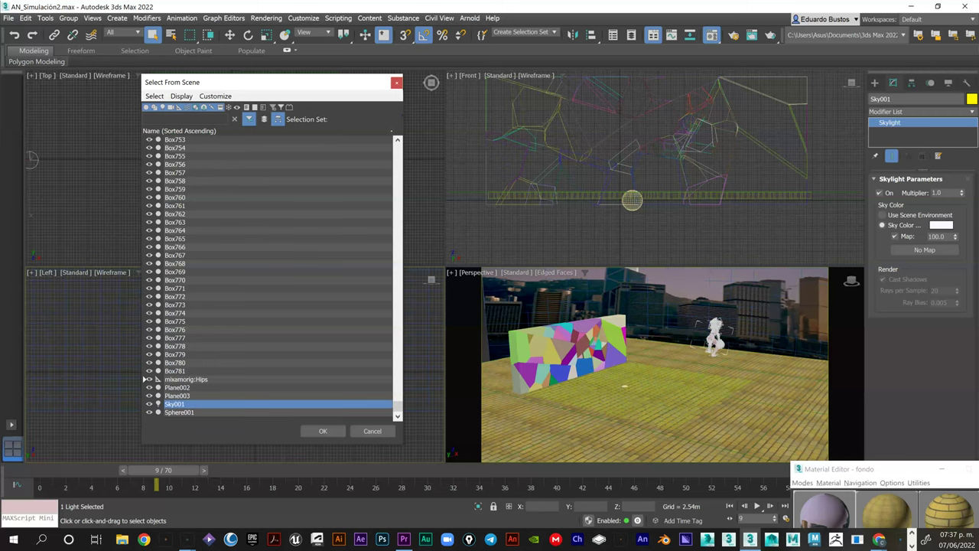
{"action": "left_click", "coordinate": [323, 430]}
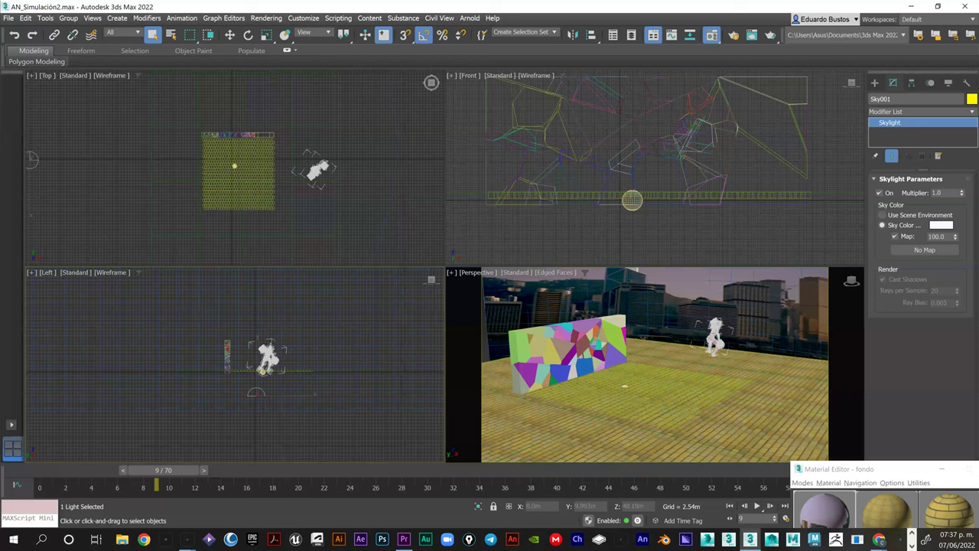
Save the skylight as a selection set named Luz and move it far below the floor, to a Z of about -88.9 m
{"action": "key", "text": "w"}
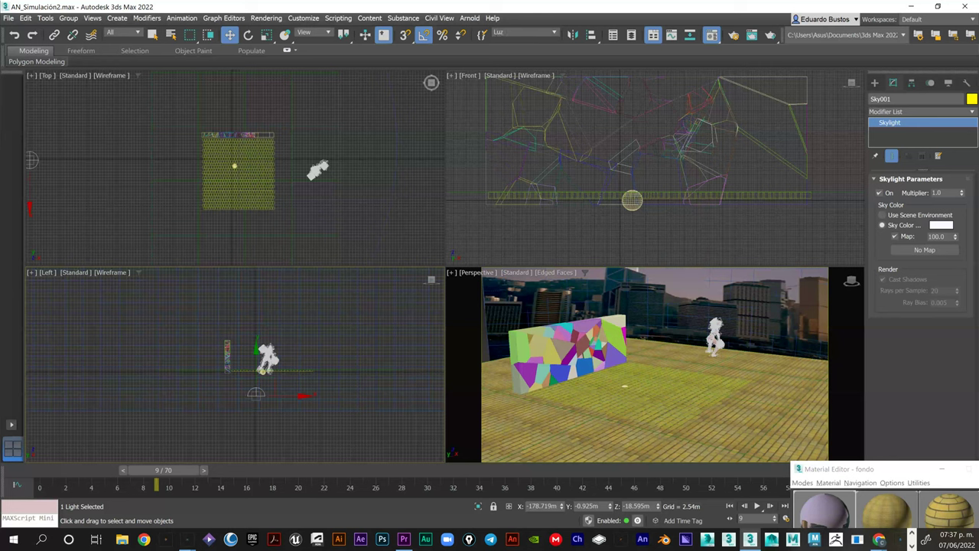
{"action": "key", "text": "Return"}
{"action": "left_click_drag", "start_coordinate": [257, 382], "coordinate": [257, 471]}
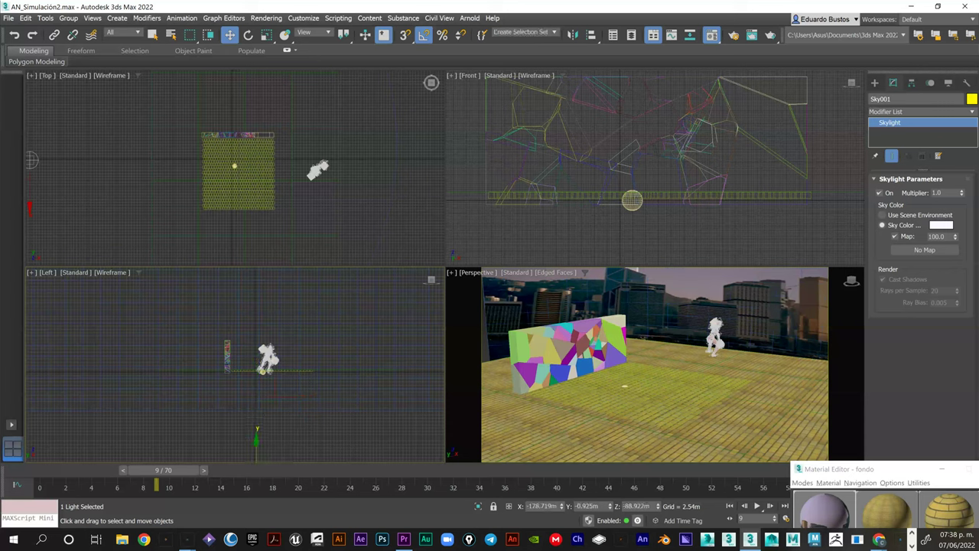
{"action": "left_click", "coordinate": [348, 326]}
Return the animation to frame 0 and select the ball Sphere001 at the character's foot
{"action": "scroll", "coordinate": [273, 365], "scroll_direction": "up", "scroll_amount": 4}
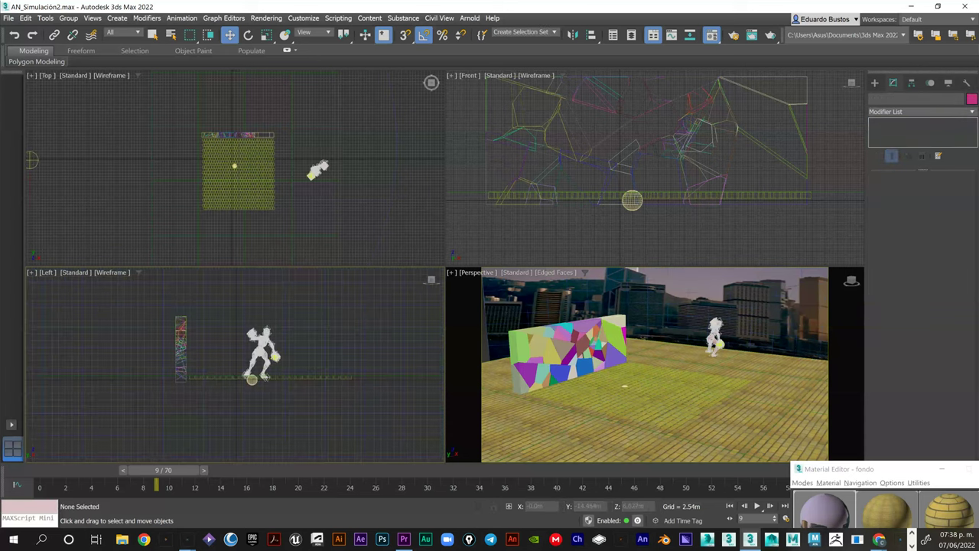
{"action": "left_click", "coordinate": [254, 377]}
{"action": "left_click_drag", "start_coordinate": [163, 471], "coordinate": [50, 470]}
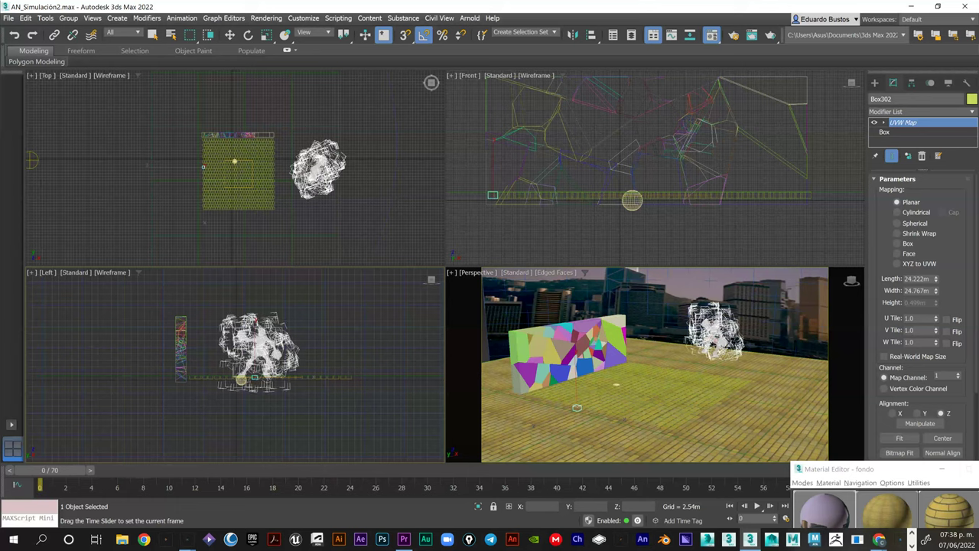
{"action": "key", "text": "w"}
{"action": "left_click", "coordinate": [243, 383]}
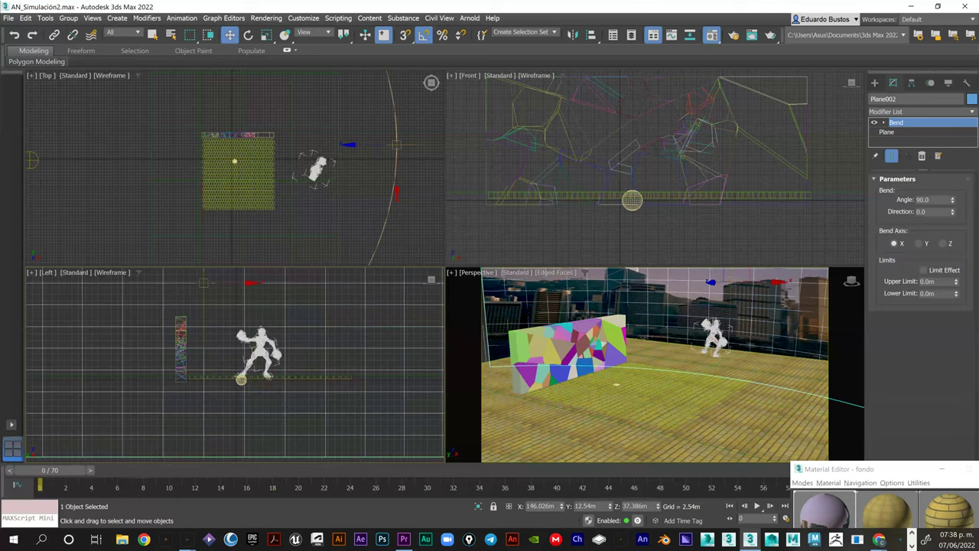
{"action": "scroll", "coordinate": [269, 401], "scroll_direction": "up", "scroll_amount": 3}
{"action": "left_click", "coordinate": [212, 358]}
{"action": "left_click", "coordinate": [212, 358]}
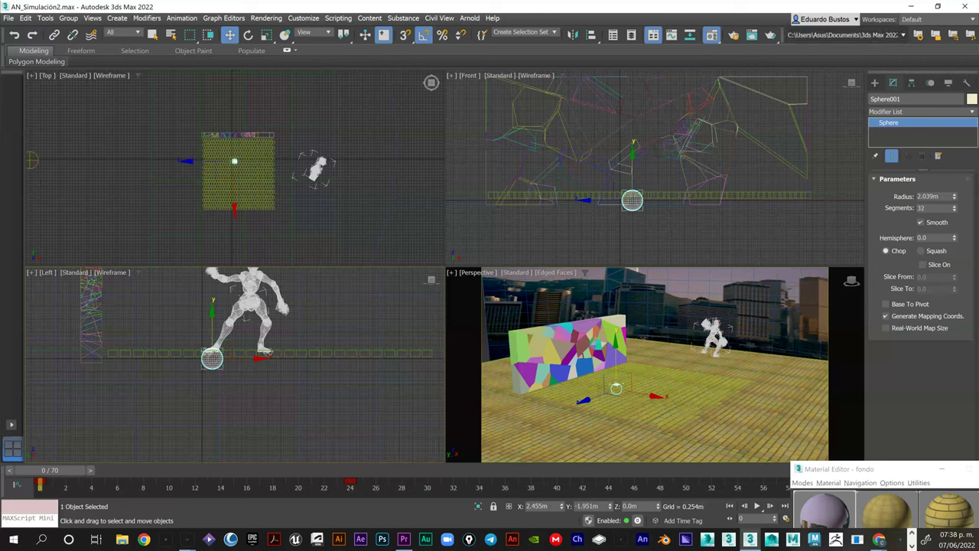
Show the MassFX Toolbar and dock it beneath the main toolbar
{"action": "right_click", "coordinate": [916, 36]}
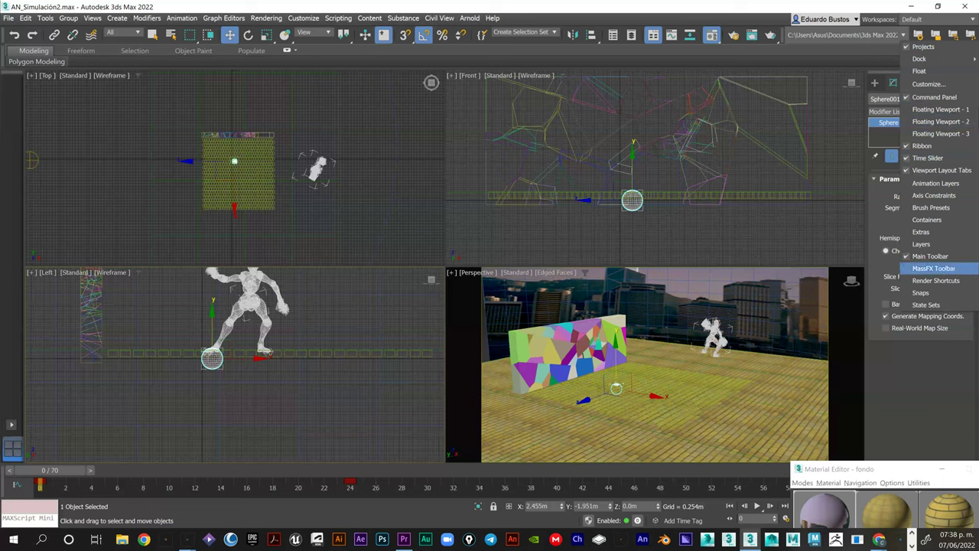
{"action": "left_click", "coordinate": [933, 268]}
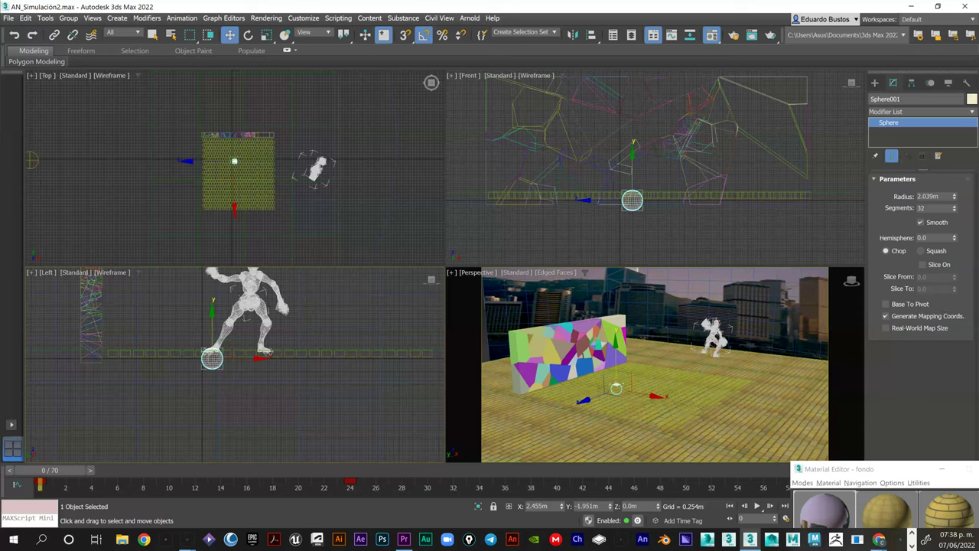
{"action": "left_click_drag", "start_coordinate": [386, 48], "coordinate": [386, 46]}
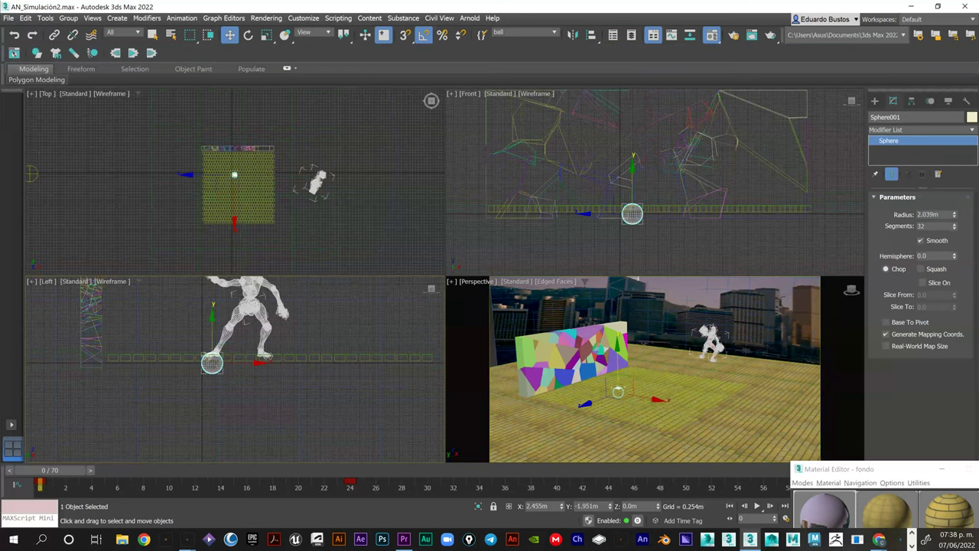
Detach the MassFX commands as a floating palette, place it over the Top viewport and close it
{"action": "left_click", "coordinate": [181, 17]}
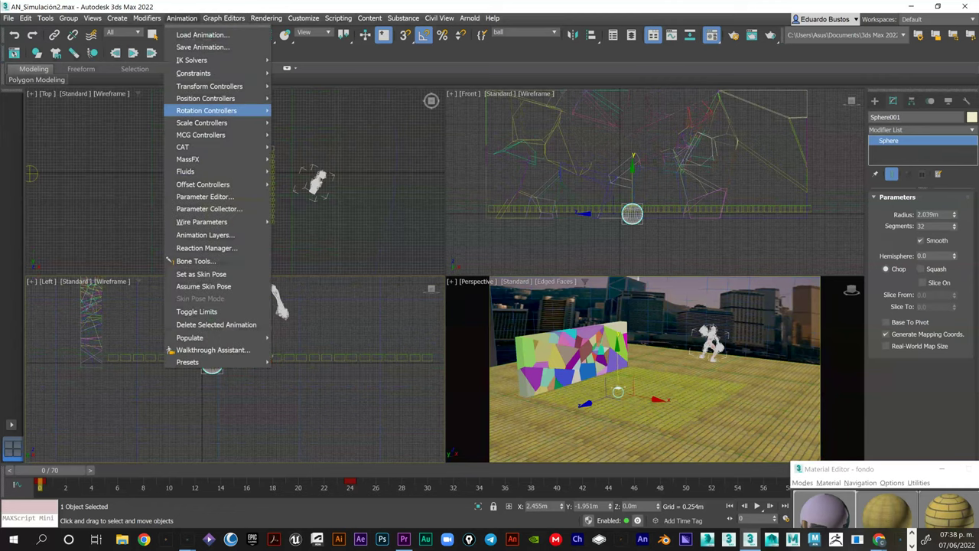
{"action": "mouse_move", "coordinate": [218, 159]}
{"action": "left_click", "coordinate": [301, 150]}
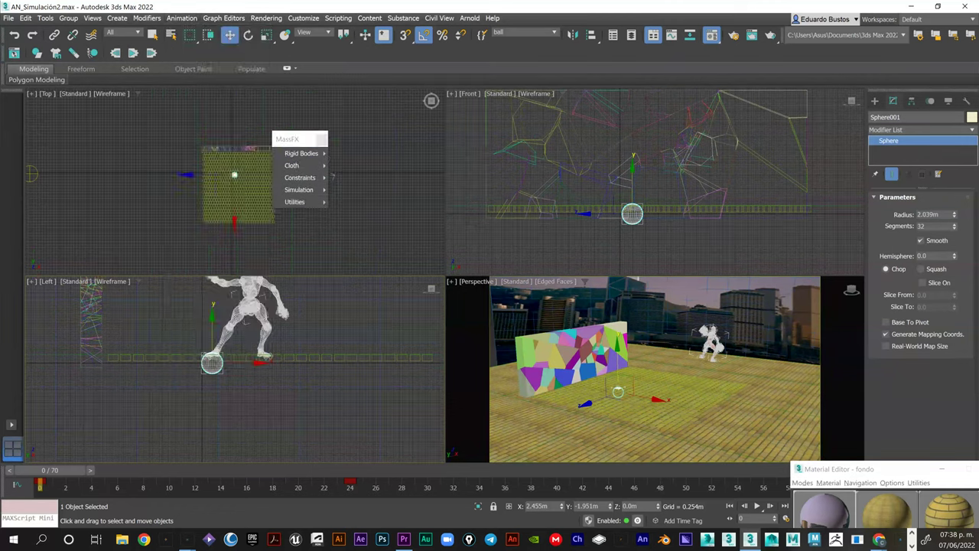
{"action": "left_click_drag", "start_coordinate": [294, 138], "coordinate": [97, 125]}
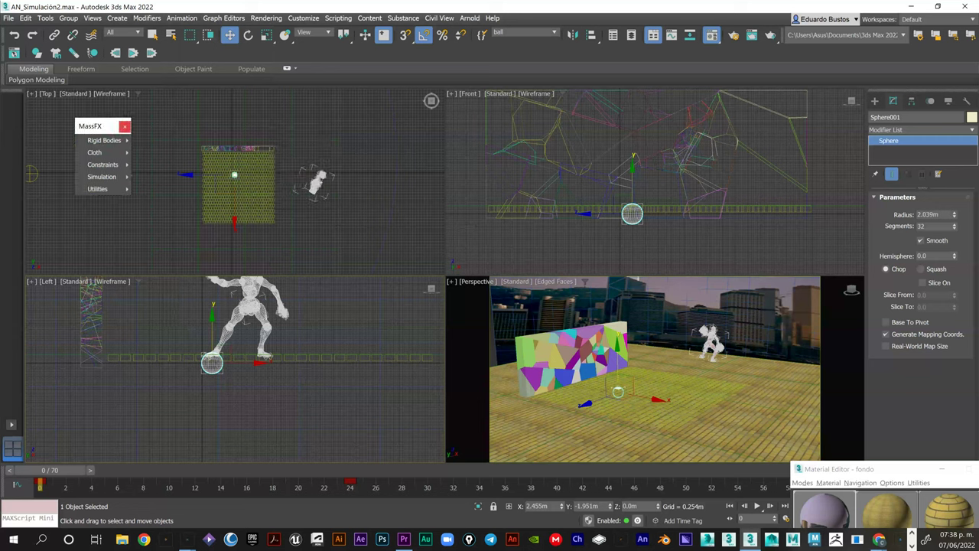
{"action": "left_click", "coordinate": [124, 127]}
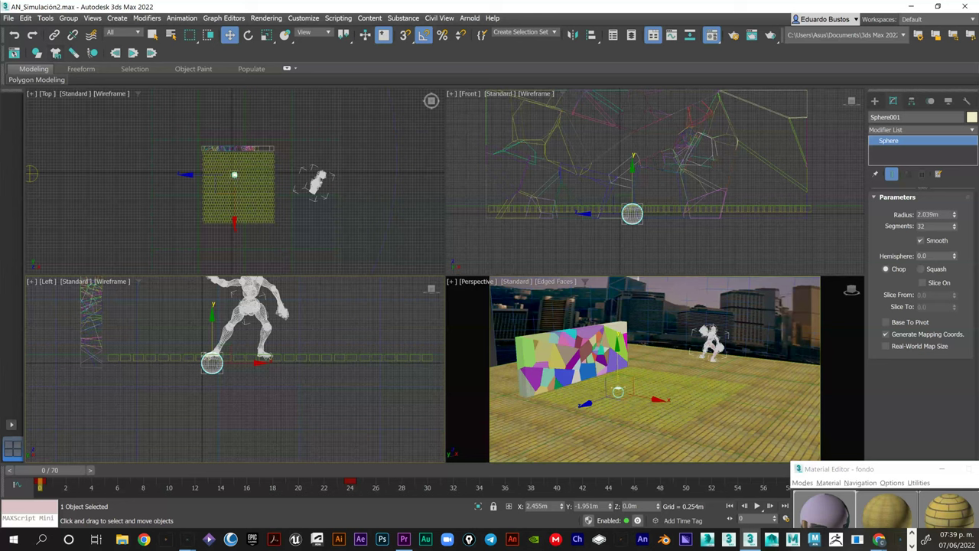
Add a MassFX RBody modifier to the ball and set its rigid body type to Kinematic
{"action": "left_click", "coordinate": [921, 130]}
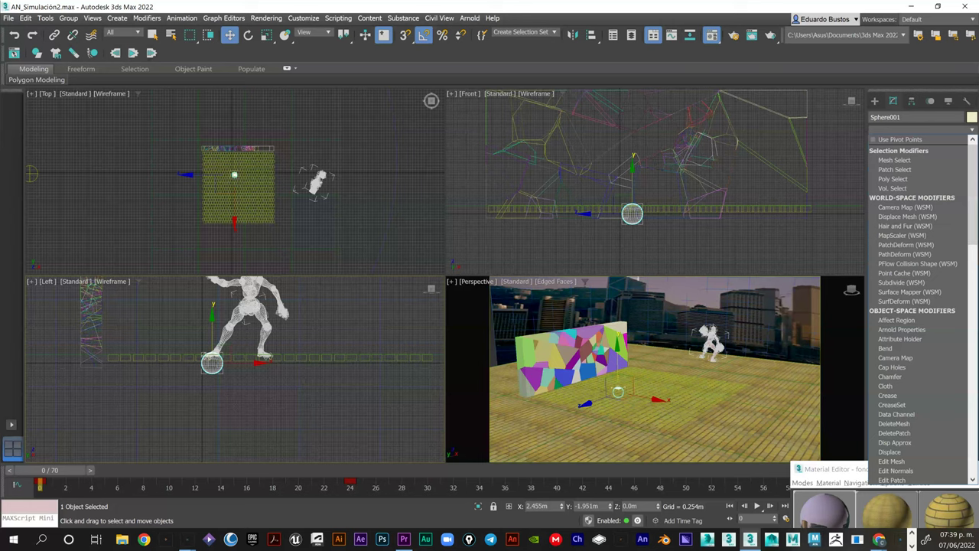
{"action": "key", "text": "m"}
{"action": "key", "text": "m"}
{"action": "key", "text": "m"}
{"action": "key", "text": "m"}
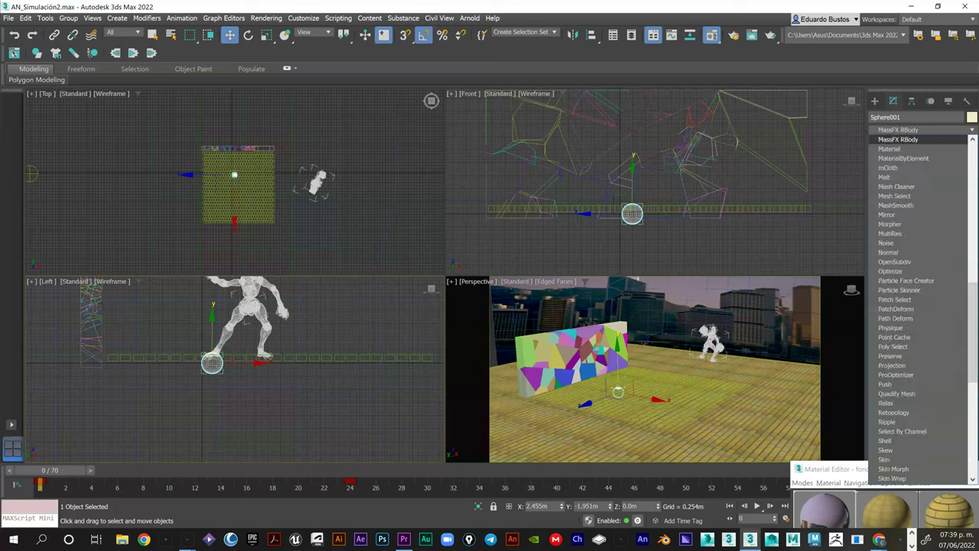
{"action": "key", "text": "Return"}
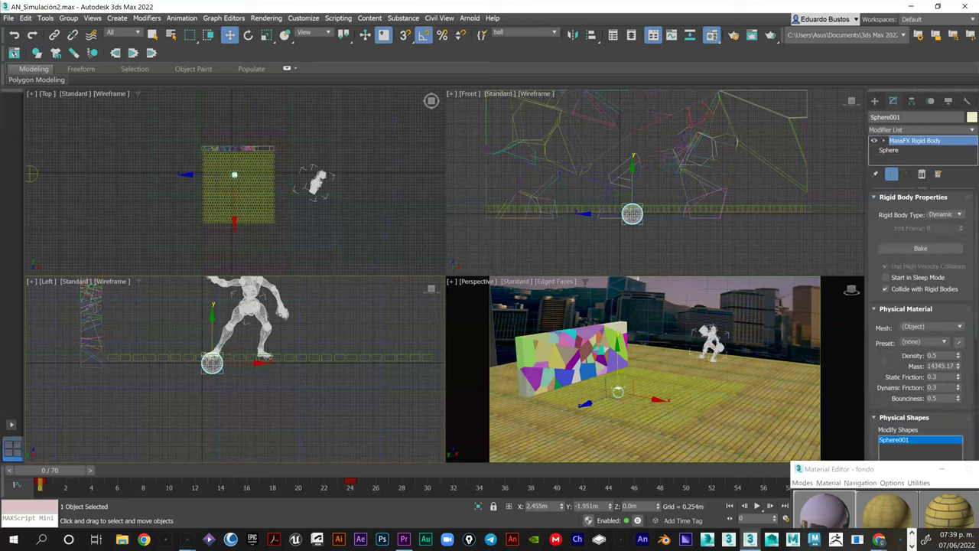
{"action": "left_click", "coordinate": [945, 215]}
{"action": "left_click", "coordinate": [940, 230]}
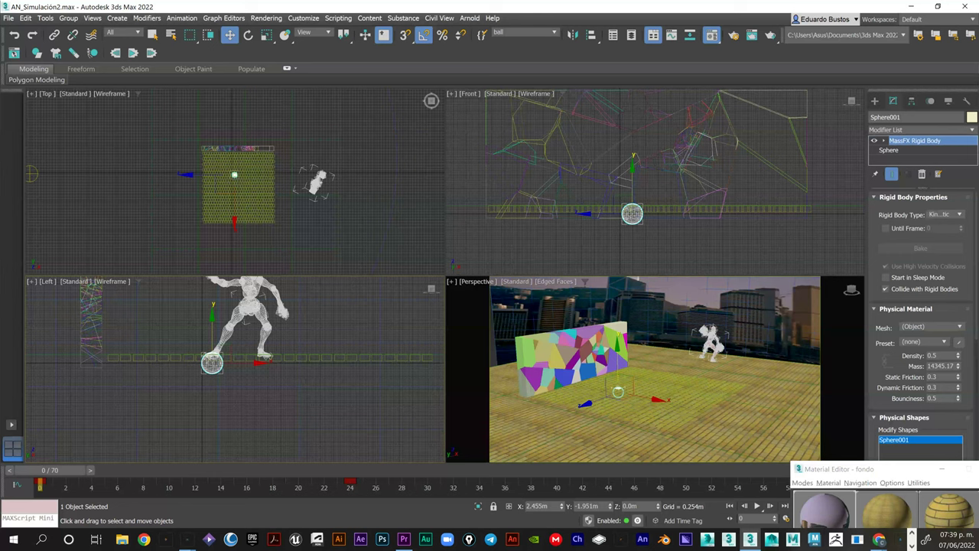
Try reversing the ball's motion by exchanging its start and end keys on frames 0 and 24, and check frame 7
{"action": "mouse_move", "coordinate": [49, 470]}
{"action": "left_mouse_down"}
{"action": "mouse_move", "coordinate": [336, 470]}
{"action": "mouse_move", "coordinate": [40, 469]}
{"action": "mouse_move", "coordinate": [390, 470]}
{"action": "mouse_move", "coordinate": [50, 470]}
{"action": "mouse_move", "coordinate": [92, 469]}
{"action": "mouse_move", "coordinate": [40, 483]}
{"action": "mouse_move", "coordinate": [388, 481]}
{"action": "mouse_move", "coordinate": [39, 482]}
{"action": "left_mouse_up"}
{"action": "key", "text": "w"}
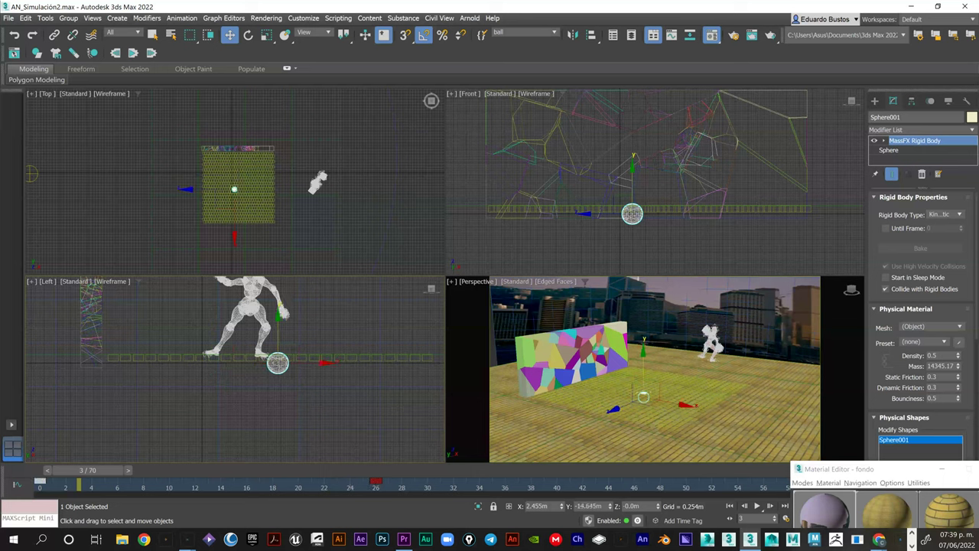
{"action": "left_click_drag", "start_coordinate": [376, 481], "coordinate": [349, 481]}
{"action": "left_click_drag", "start_coordinate": [88, 471], "coordinate": [138, 469]}
{"action": "key", "text": "w"}
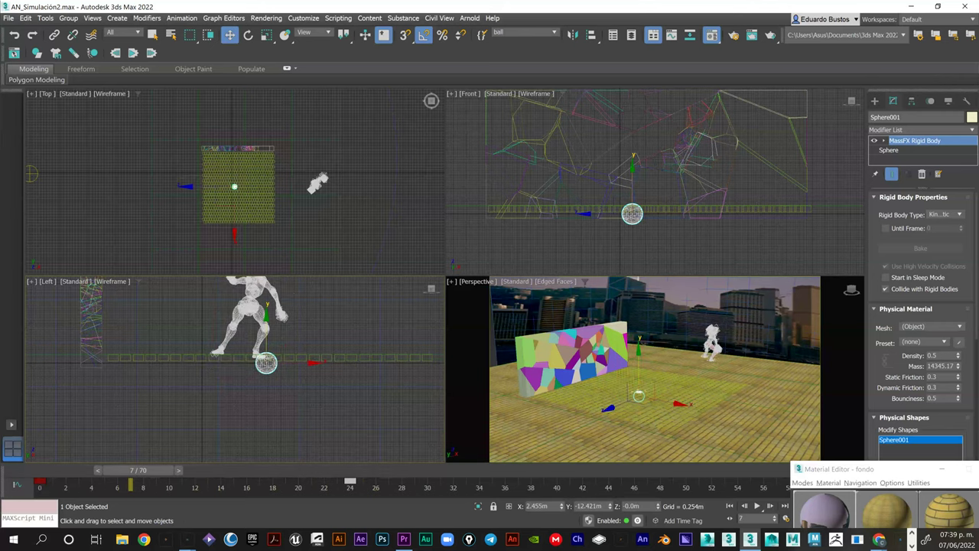
Switch the ball's two keys back to their original order on frames 0 and 24, and return to frame 0
{"action": "left_click_drag", "start_coordinate": [350, 482], "coordinate": [376, 483]}
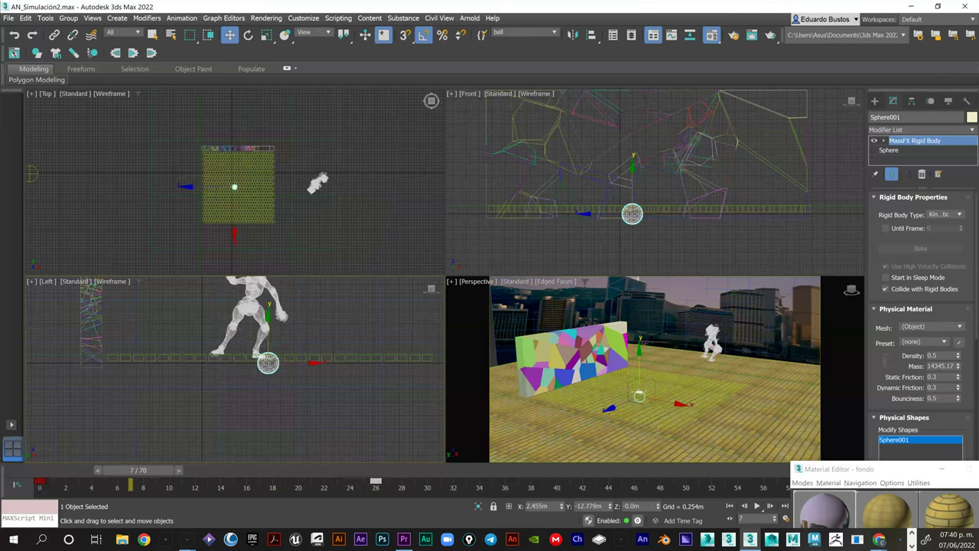
{"action": "left_click_drag", "start_coordinate": [268, 363], "coordinate": [226, 364]}
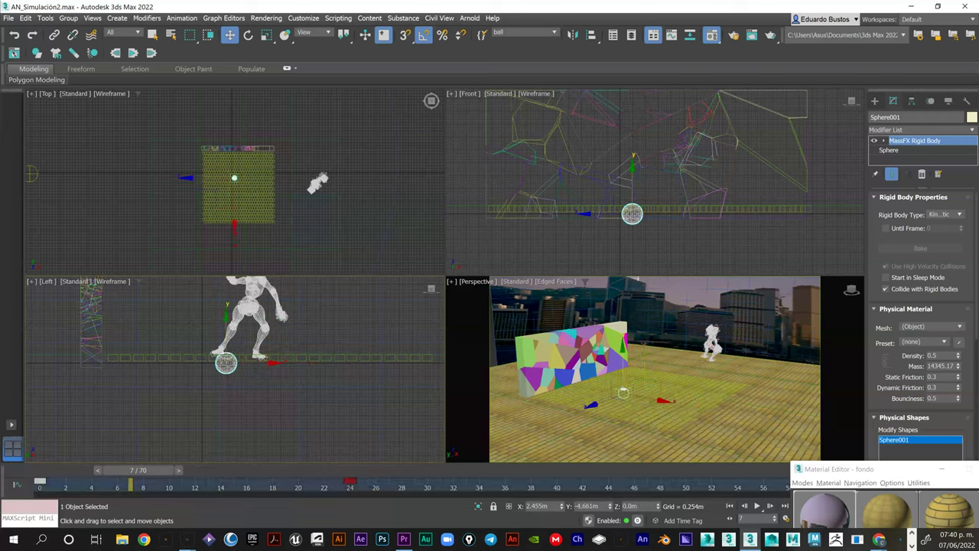
{"action": "left_click_drag", "start_coordinate": [138, 469], "coordinate": [46, 469]}
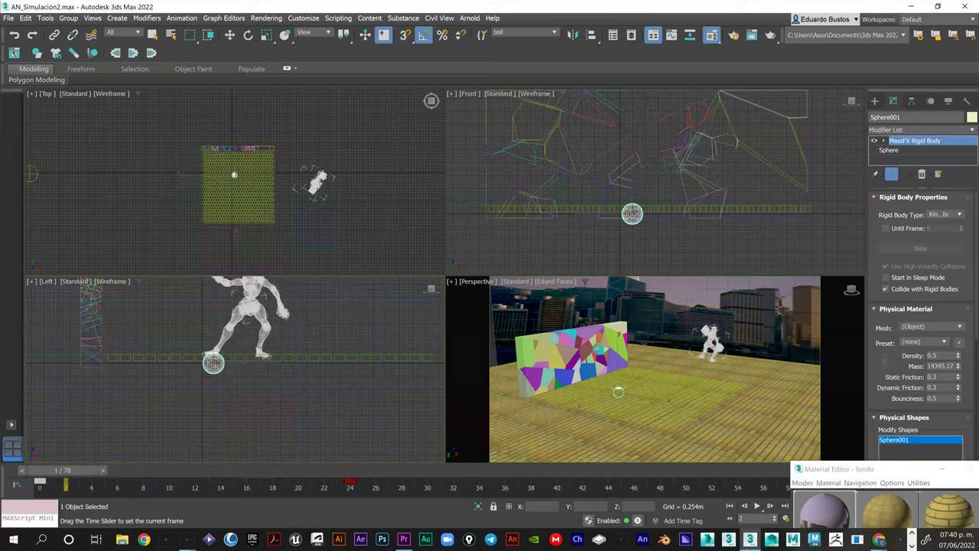
{"action": "key", "text": "w"}
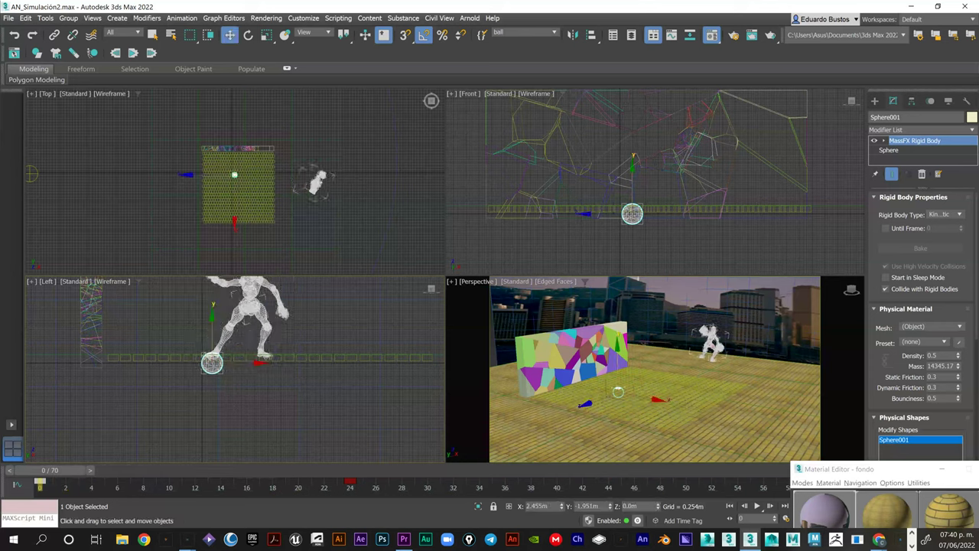
Go to frame 2 and select the character through the dummy selection set, ready to rotate
{"action": "left_click_drag", "start_coordinate": [46, 470], "coordinate": [75, 469]}
{"action": "key", "text": "w"}
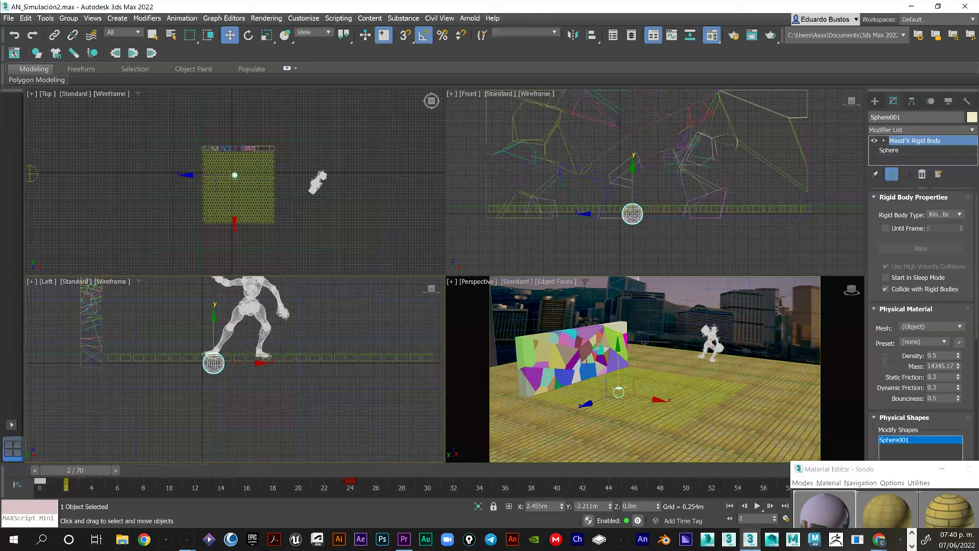
{"action": "left_click", "coordinate": [555, 33]}
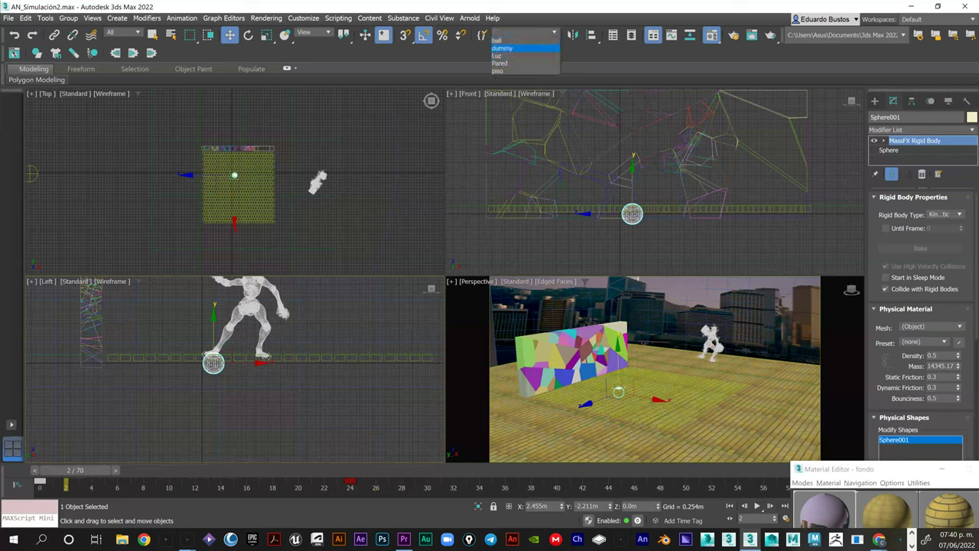
{"action": "left_click", "coordinate": [502, 48]}
{"action": "key", "text": "e"}
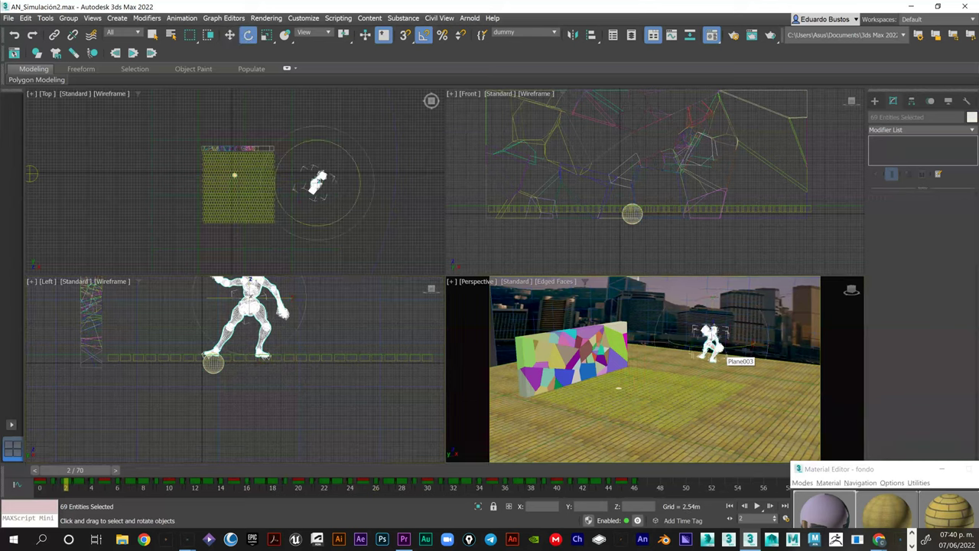
Try to rotate the whole character freely in the Perspective viewport
{"action": "mouse_move", "coordinate": [717, 344]}
{"action": "left_mouse_down"}
{"action": "mouse_move", "coordinate": [567, 313]}
{"action": "mouse_move", "coordinate": [602, 319]}
{"action": "mouse_move", "coordinate": [584, 315]}
{"action": "left_mouse_up"}
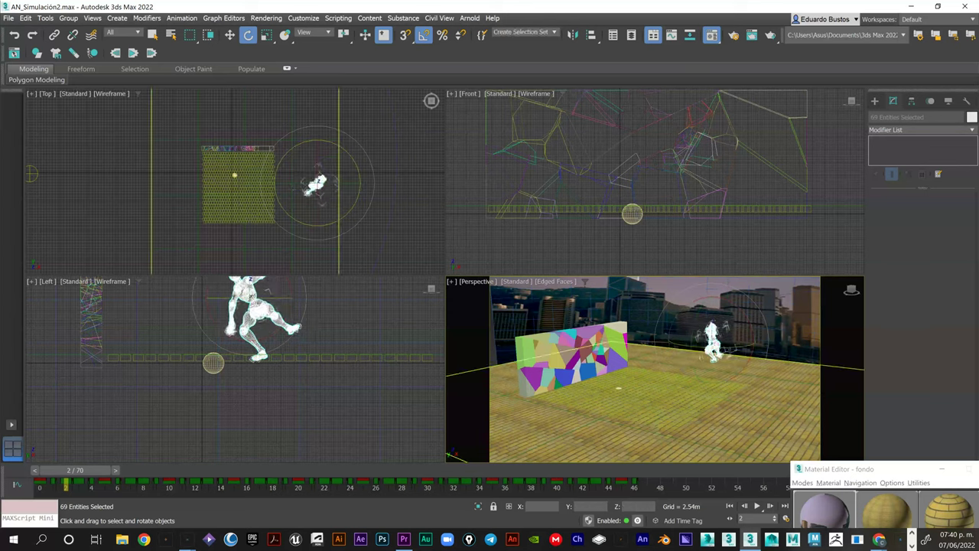
{"action": "key", "text": "ctrl+z"}
{"action": "mouse_move", "coordinate": [722, 351]}
{"action": "left_mouse_down"}
{"action": "mouse_move", "coordinate": [738, 351]}
{"action": "mouse_move", "coordinate": [728, 349]}
{"action": "left_mouse_up"}
{"action": "key", "text": "ctrl+z"}
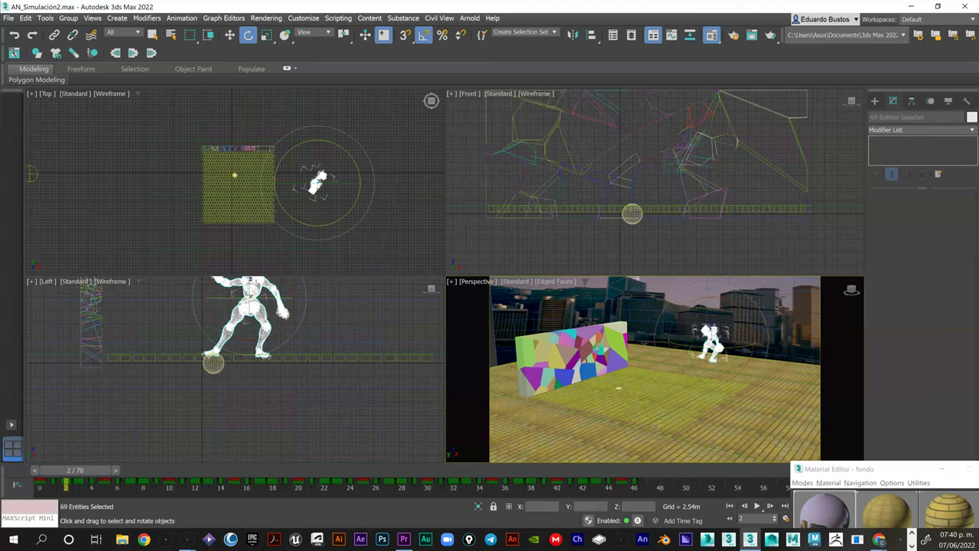
Try to rotate the character with the rotation gizmo in the Front and Top viewports
{"action": "scroll", "coordinate": [689, 230], "scroll_direction": "down", "scroll_amount": 5}
{"action": "middle_click_drag", "start_coordinate": [689, 230], "coordinate": [564, 233]}
{"action": "scroll", "coordinate": [564, 233], "scroll_direction": "up", "scroll_amount": 5}
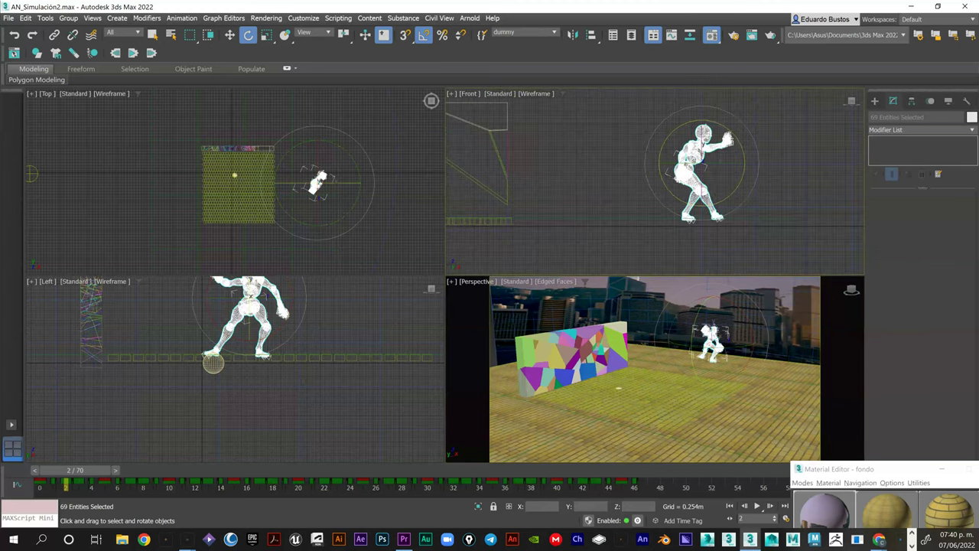
{"action": "mouse_move", "coordinate": [707, 167]}
{"action": "left_mouse_down"}
{"action": "mouse_move", "coordinate": [675, 170]}
{"action": "mouse_move", "coordinate": [700, 165]}
{"action": "left_mouse_up"}
{"action": "key", "text": "ctrl+z"}
{"action": "left_click_drag", "start_coordinate": [341, 221], "coordinate": [341, 221]}
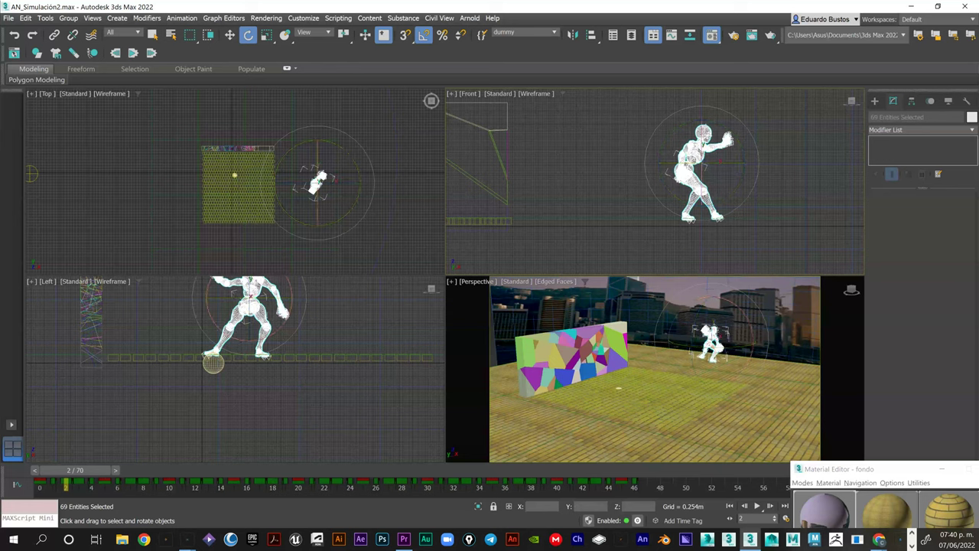
{"action": "mouse_move", "coordinate": [702, 172]}
{"action": "left_mouse_down"}
{"action": "mouse_move", "coordinate": [721, 140]}
{"action": "mouse_move", "coordinate": [677, 180]}
{"action": "mouse_move", "coordinate": [617, 178]}
{"action": "left_mouse_up"}
{"action": "left_click_drag", "start_coordinate": [317, 184], "coordinate": [316, 185]}
{"action": "key", "text": "ctrl+z"}
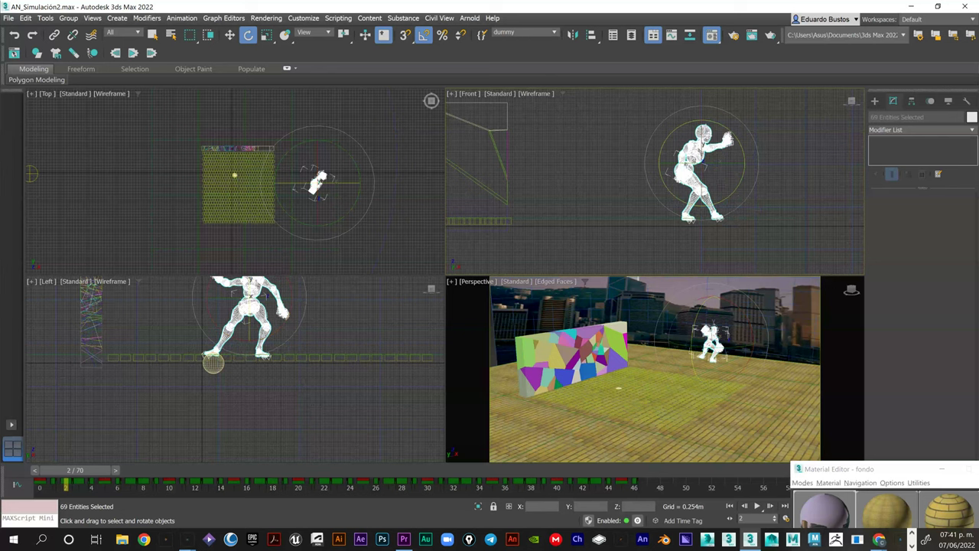
Open the Rotate Transform Type-In dialog for the selected character
{"action": "right_click", "coordinate": [688, 375]}
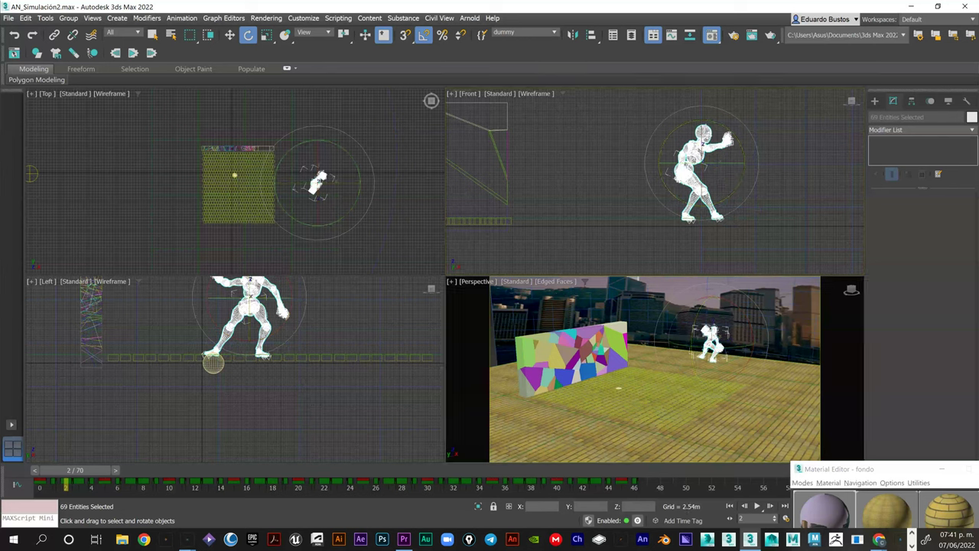
{"action": "right_click", "coordinate": [704, 329]}
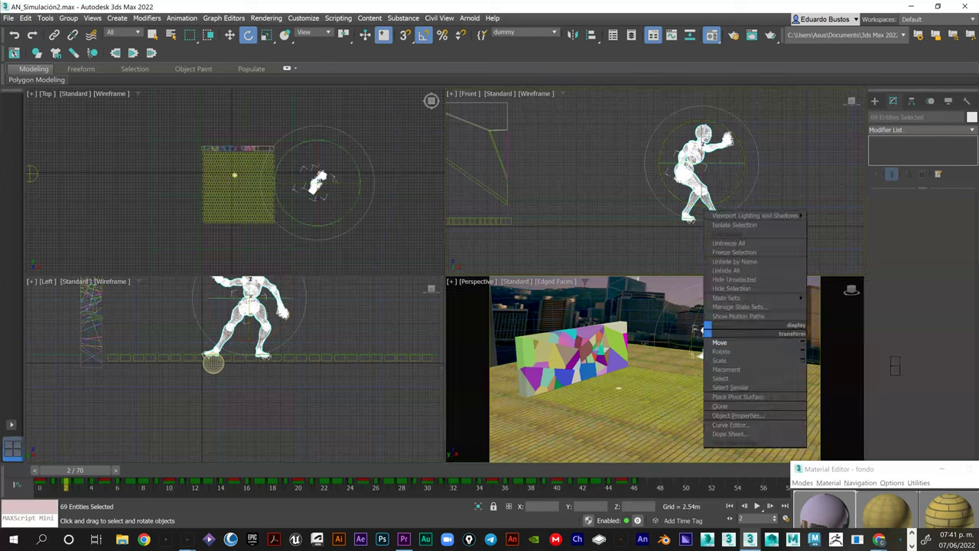
{"action": "left_click", "coordinate": [801, 351]}
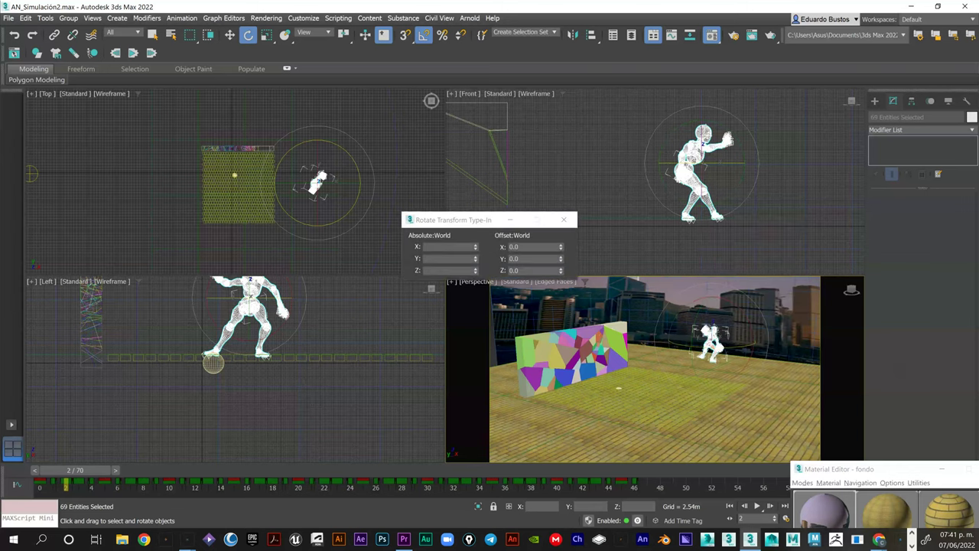
Try to rotate the character about the Y axis with the absolute and offset world values
{"action": "left_click_drag", "start_coordinate": [475, 259], "coordinate": [475, 214]}
{"action": "key", "text": "ctrl+z"}
{"action": "left_click_drag", "start_coordinate": [560, 259], "coordinate": [560, 235]}
{"action": "key", "text": "ctrl+z"}
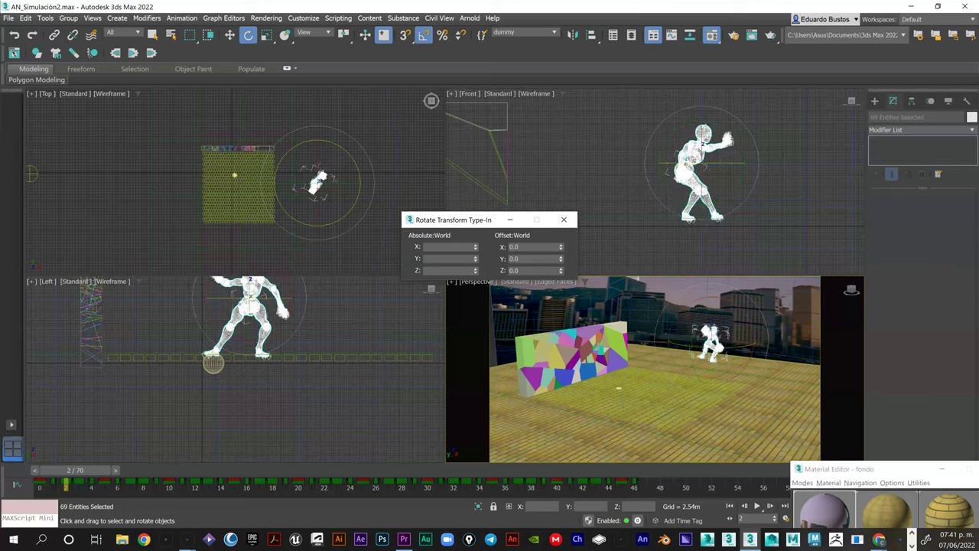
Turn the character about the world Z axis with the offset value, return to frame 0 and close the rotation dialog
{"action": "left_click_drag", "start_coordinate": [561, 271], "coordinate": [560, 204]}
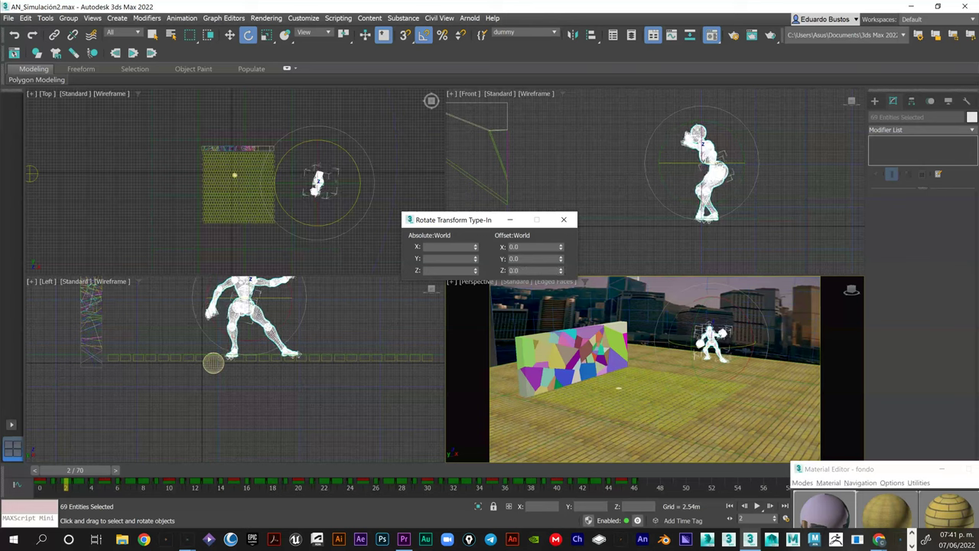
{"action": "left_click_drag", "start_coordinate": [74, 470], "coordinate": [50, 469]}
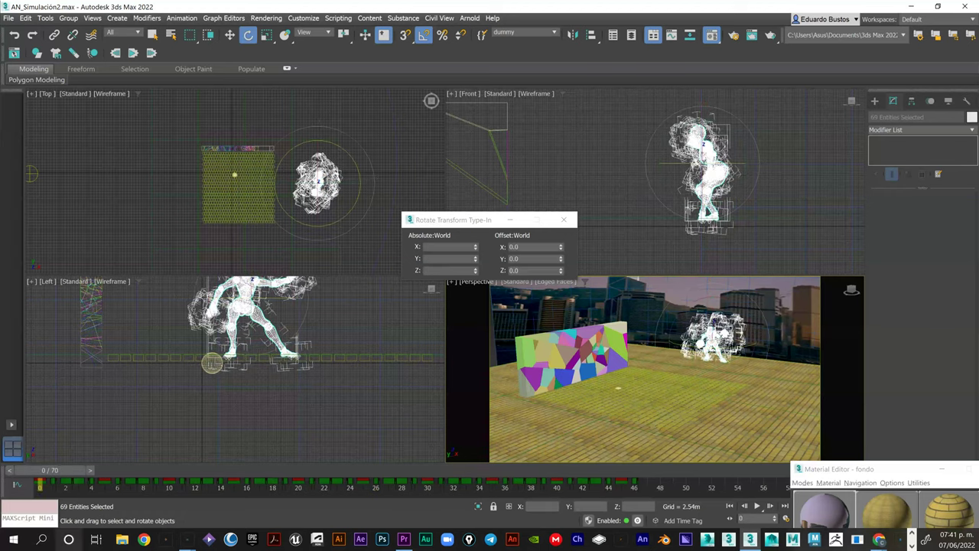
{"action": "left_click_drag", "start_coordinate": [459, 219], "coordinate": [430, 155]}
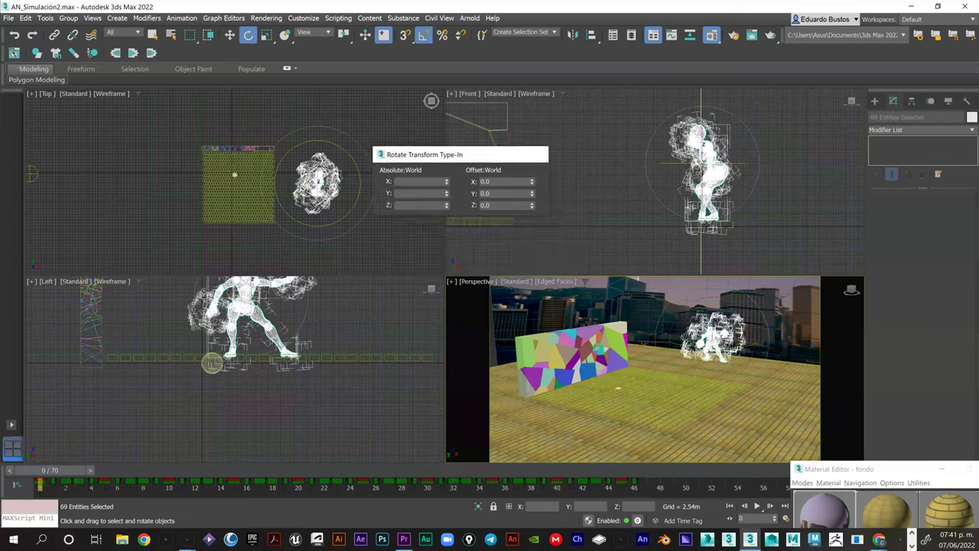
{"action": "left_click", "coordinate": [539, 155]}
Select the ball and exchange its position keys so it rolls toward the wall, with the end key on frame 24
{"action": "left_click", "coordinate": [212, 362]}
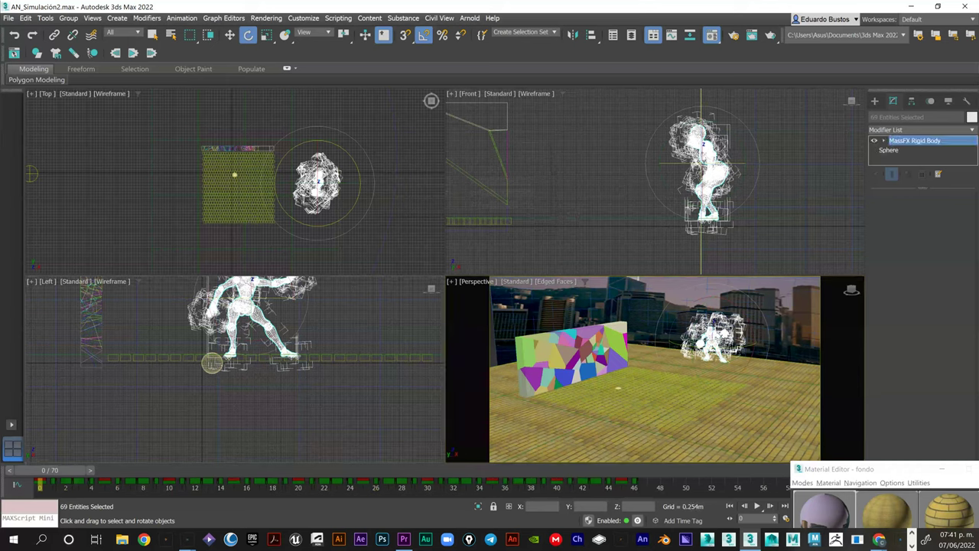
{"action": "left_click", "coordinate": [618, 391]}
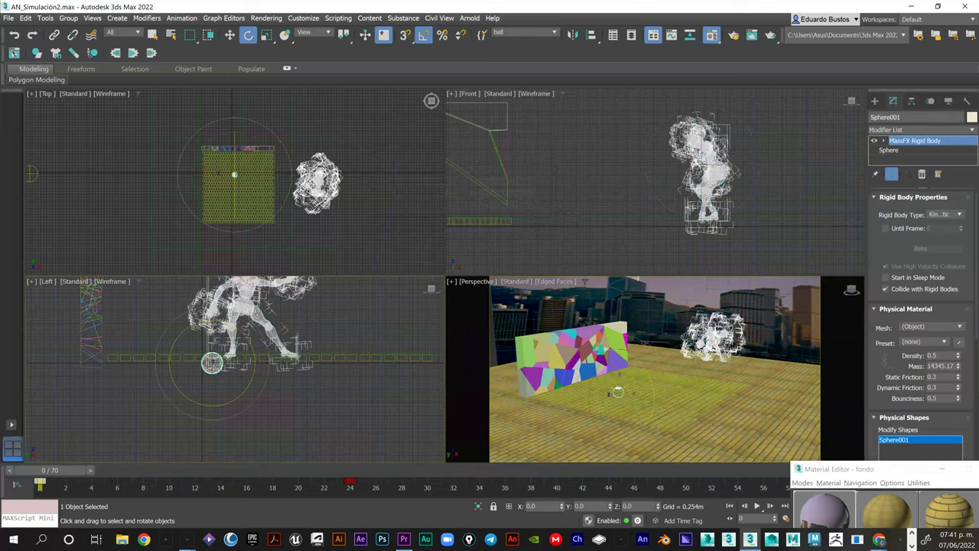
{"action": "mouse_move", "coordinate": [39, 481]}
{"action": "left_mouse_down"}
{"action": "mouse_move", "coordinate": [363, 481]}
{"action": "mouse_move", "coordinate": [41, 482]}
{"action": "left_mouse_up"}
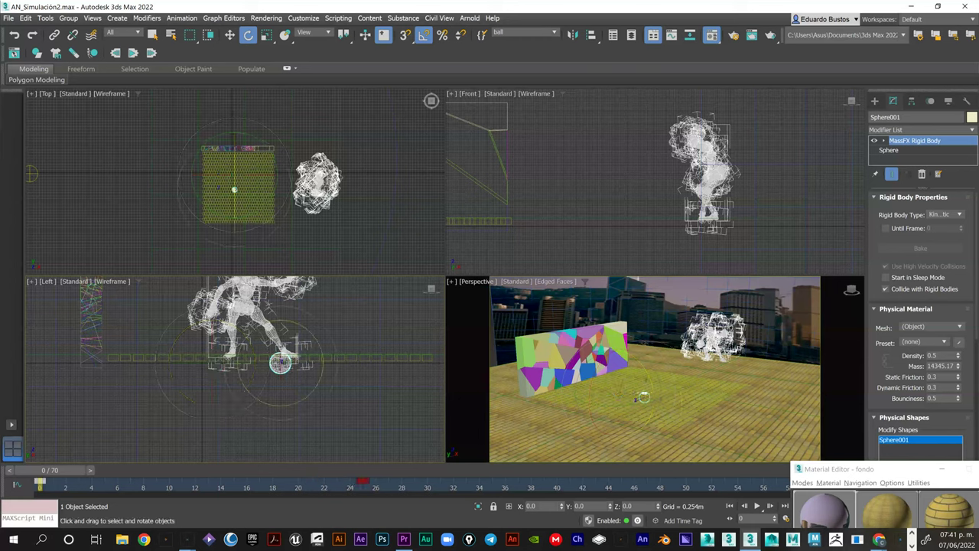
{"action": "left_click_drag", "start_coordinate": [363, 481], "coordinate": [351, 481]}
Go to frame 30 and move the ball down in the Left viewport to a Z of about -1.418 m
{"action": "left_click_drag", "start_coordinate": [49, 470], "coordinate": [428, 470]}
{"action": "key", "text": "e"}
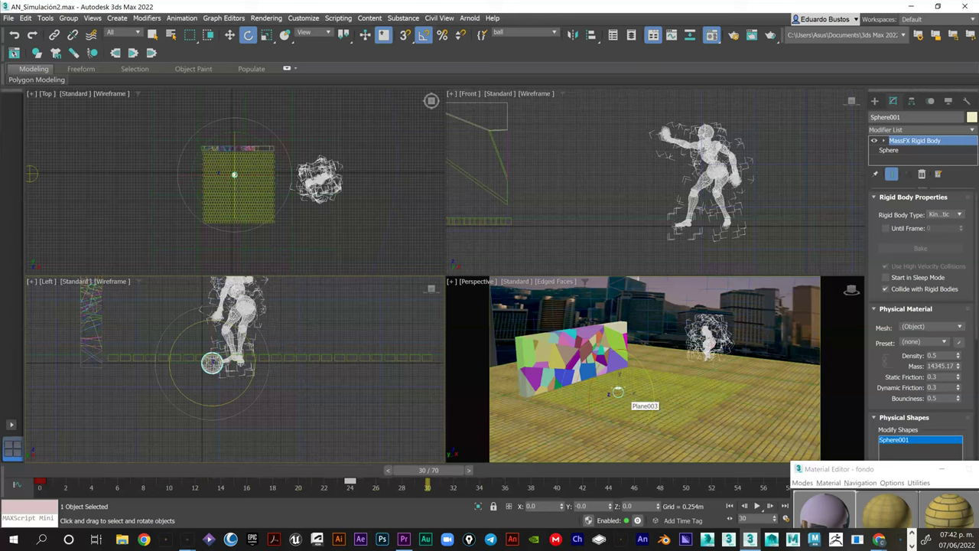
{"action": "right_click", "coordinate": [196, 366]}
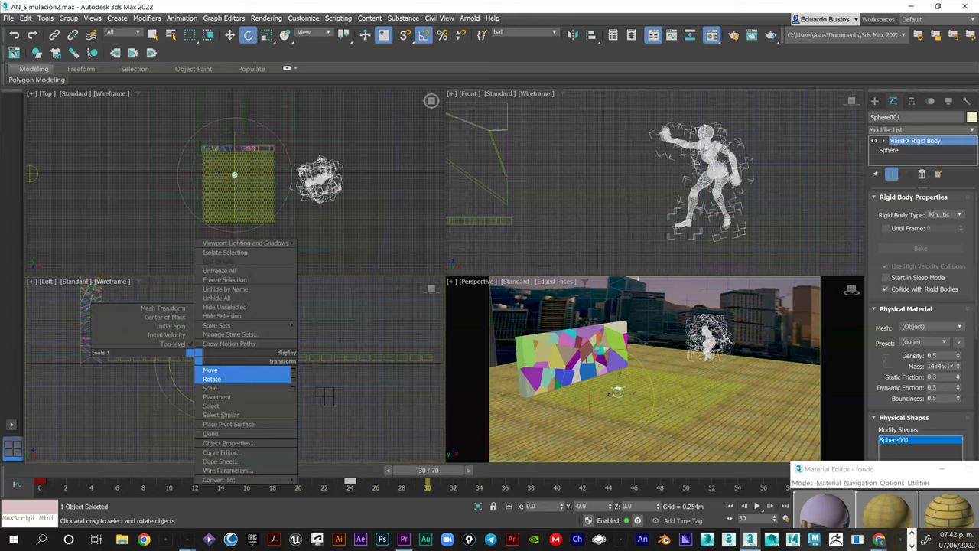
{"action": "left_click", "coordinate": [229, 370]}
{"action": "left_click_drag", "start_coordinate": [212, 362], "coordinate": [212, 370]}
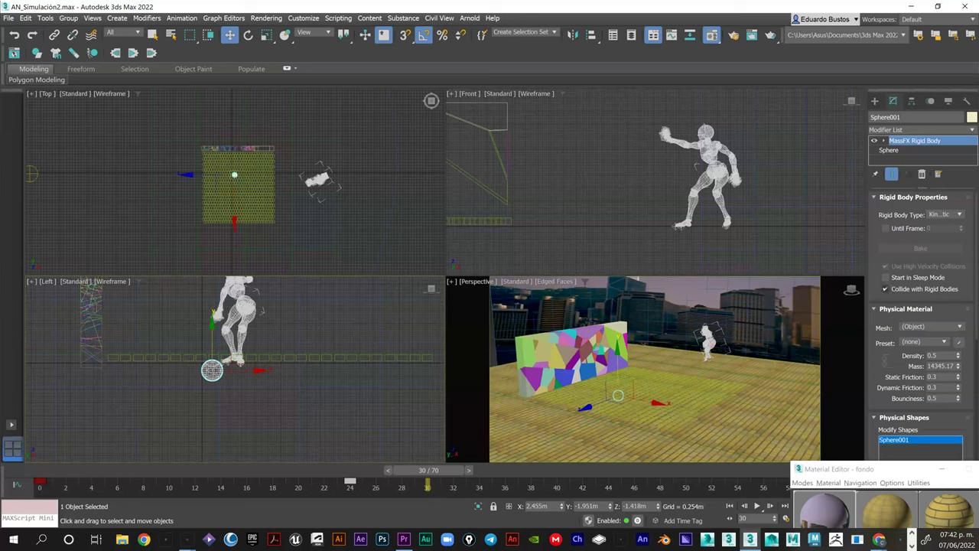
Assign the Steel preset to the ball's physical material
{"action": "scroll", "coordinate": [885, 289], "scroll_direction": "down", "scroll_amount": 3}
{"action": "scroll", "coordinate": [922, 321], "scroll_direction": "down", "scroll_amount": 1}
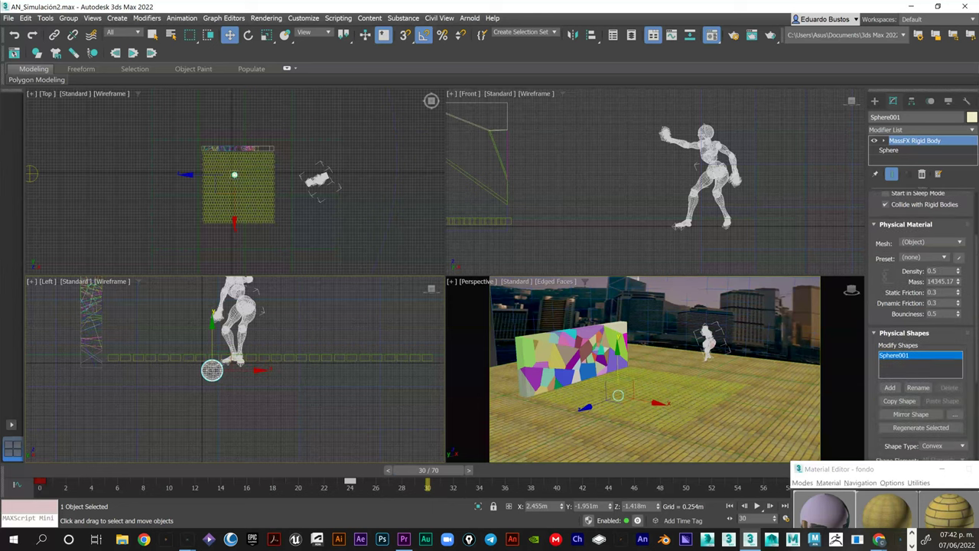
{"action": "left_click", "coordinate": [923, 257]}
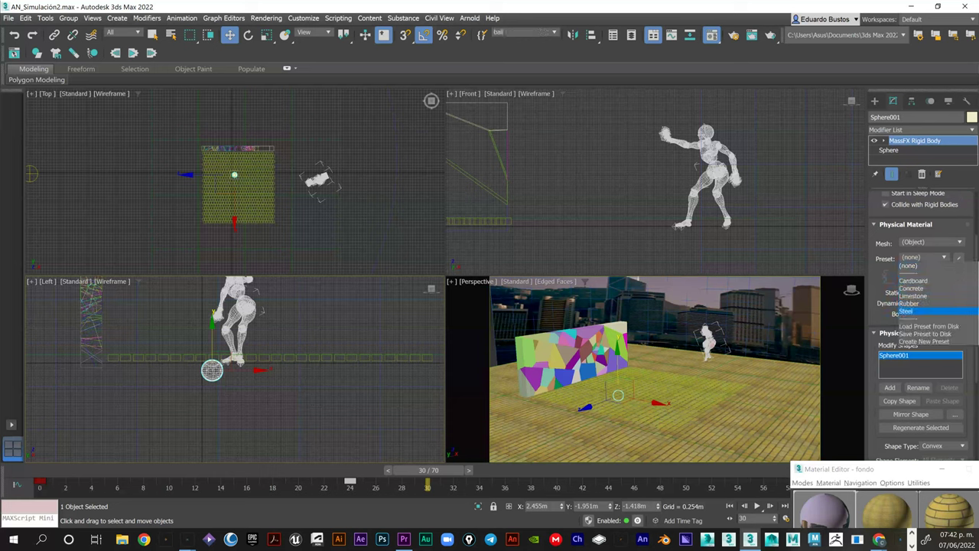
{"action": "left_click", "coordinate": [909, 311]}
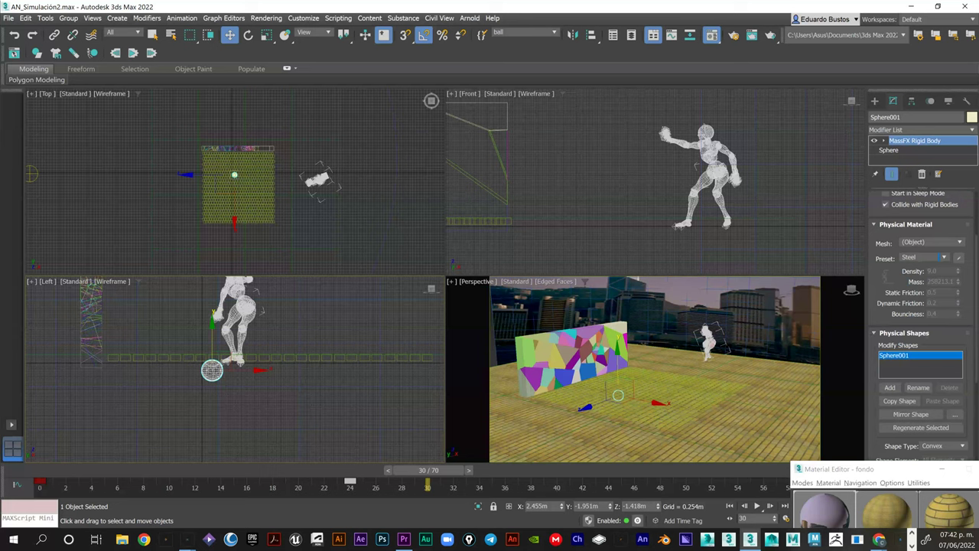
{"action": "scroll", "coordinate": [922, 325], "scroll_direction": "down", "scroll_amount": 5}
{"action": "scroll", "coordinate": [921, 325], "scroll_direction": "up", "scroll_amount": 7}
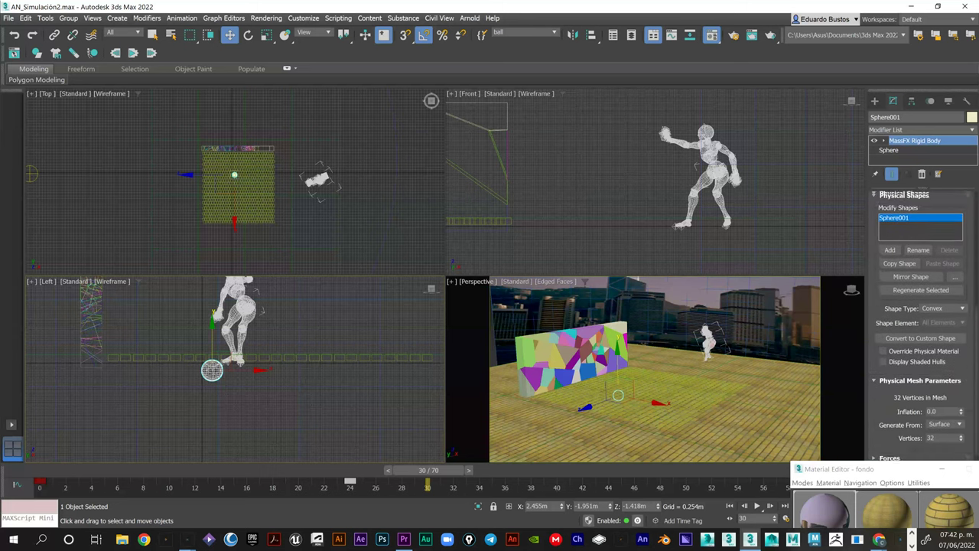
Change the ball's physical shape type to Sphere
{"action": "scroll", "coordinate": [922, 325], "scroll_direction": "down", "scroll_amount": 1}
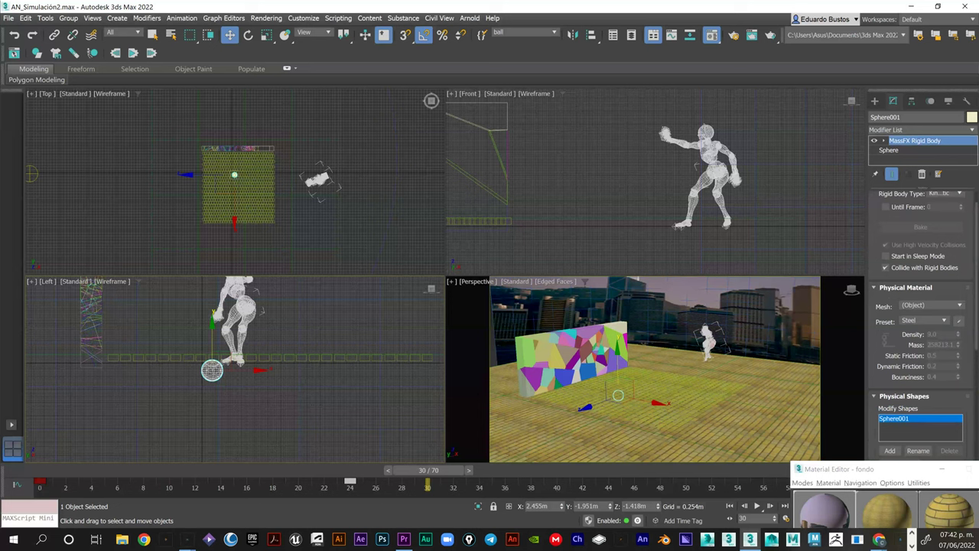
{"action": "scroll", "coordinate": [922, 325], "scroll_direction": "down", "scroll_amount": 3}
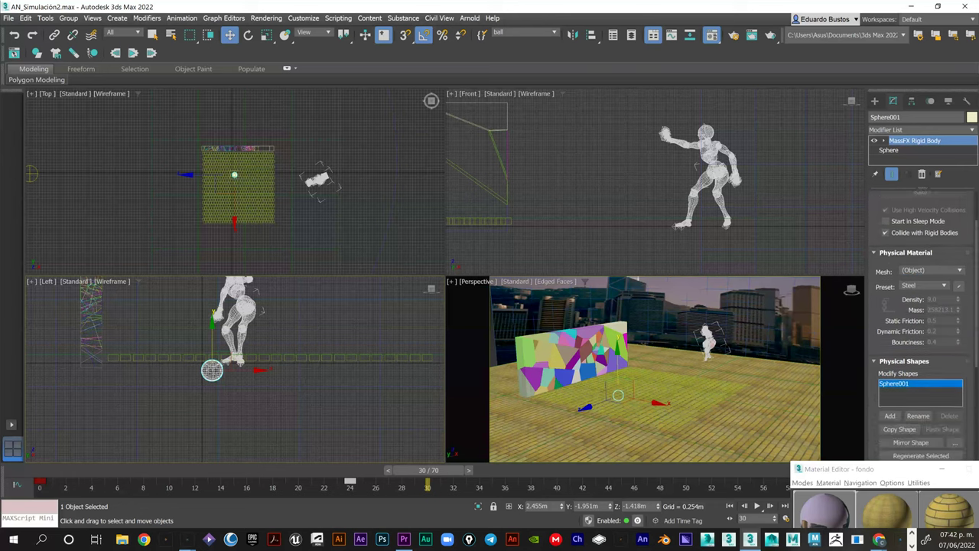
{"action": "scroll", "coordinate": [921, 325], "scroll_direction": "down", "scroll_amount": 1}
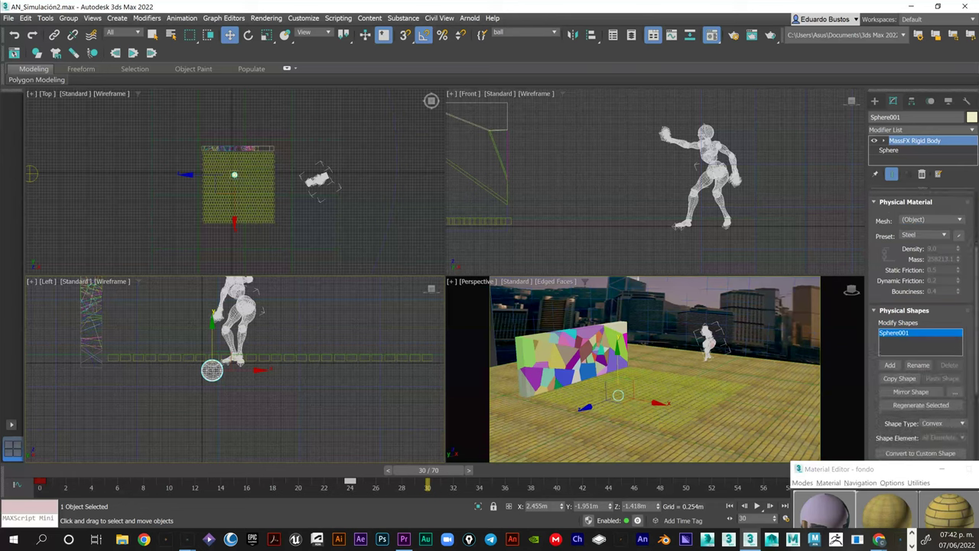
{"action": "scroll", "coordinate": [921, 325], "scroll_direction": "down", "scroll_amount": 1}
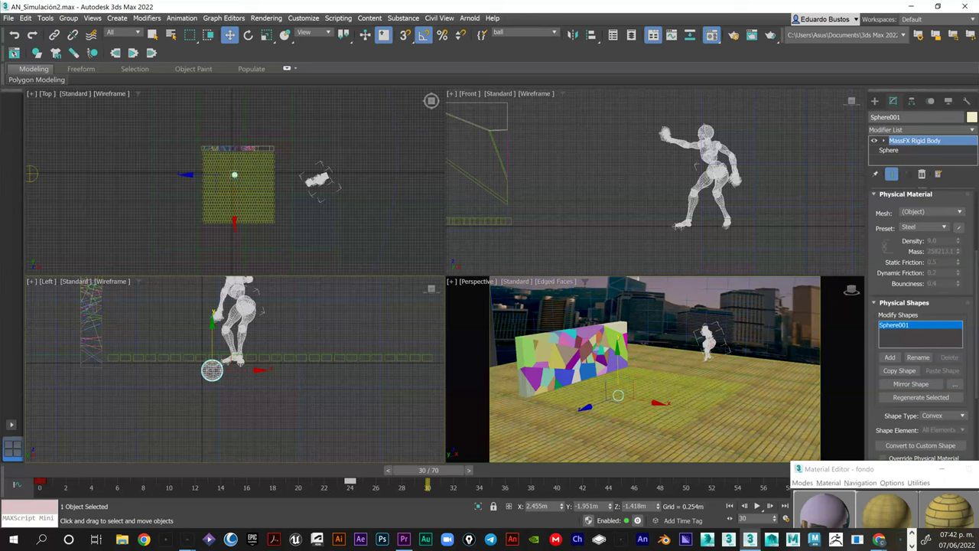
{"action": "scroll", "coordinate": [921, 325], "scroll_direction": "down", "scroll_amount": 2}
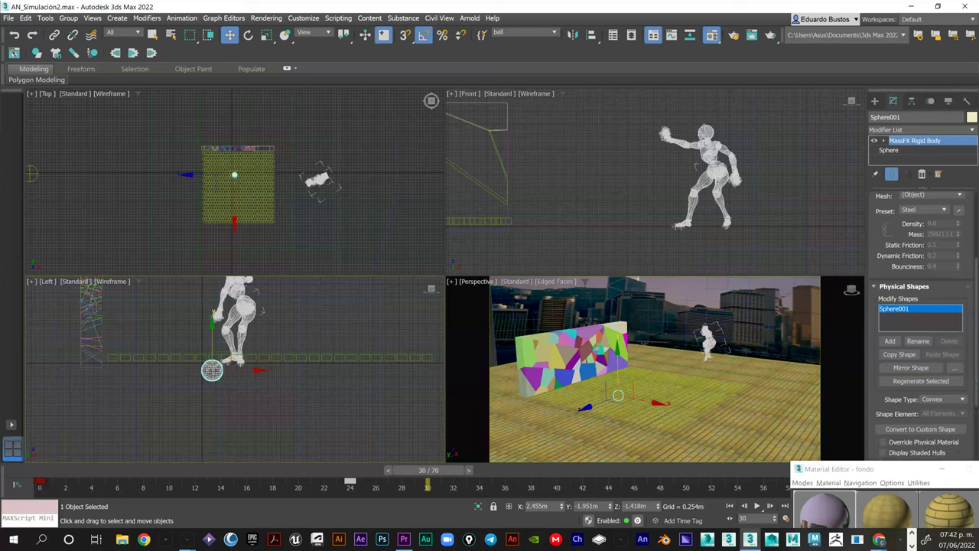
{"action": "scroll", "coordinate": [921, 325], "scroll_direction": "down", "scroll_amount": 3}
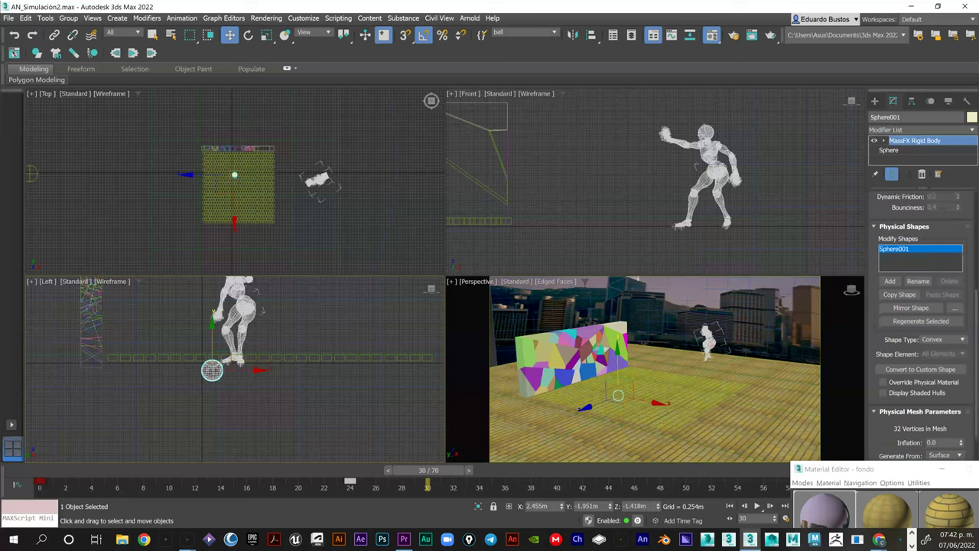
{"action": "scroll", "coordinate": [939, 321], "scroll_direction": "down", "scroll_amount": 1}
{"action": "left_click", "coordinate": [940, 318]}
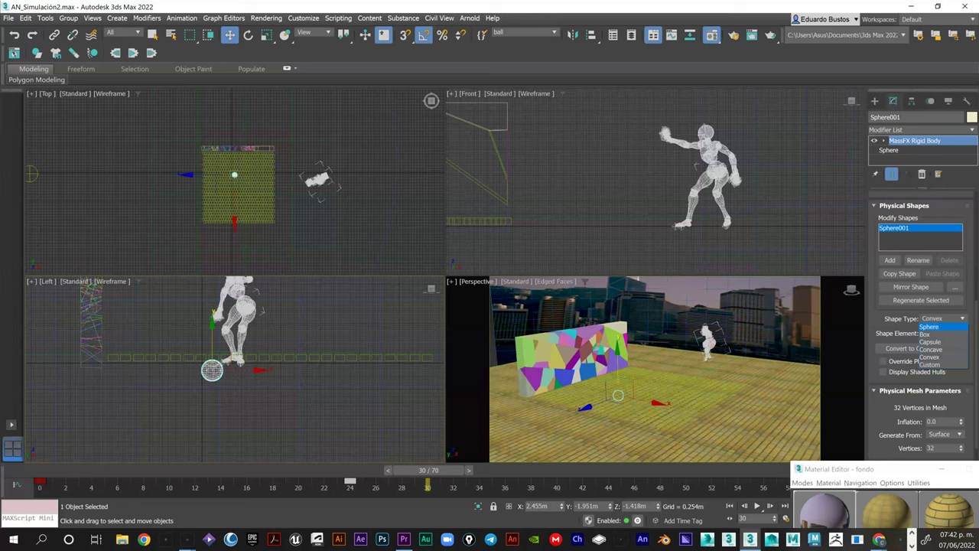
{"action": "left_click", "coordinate": [928, 327]}
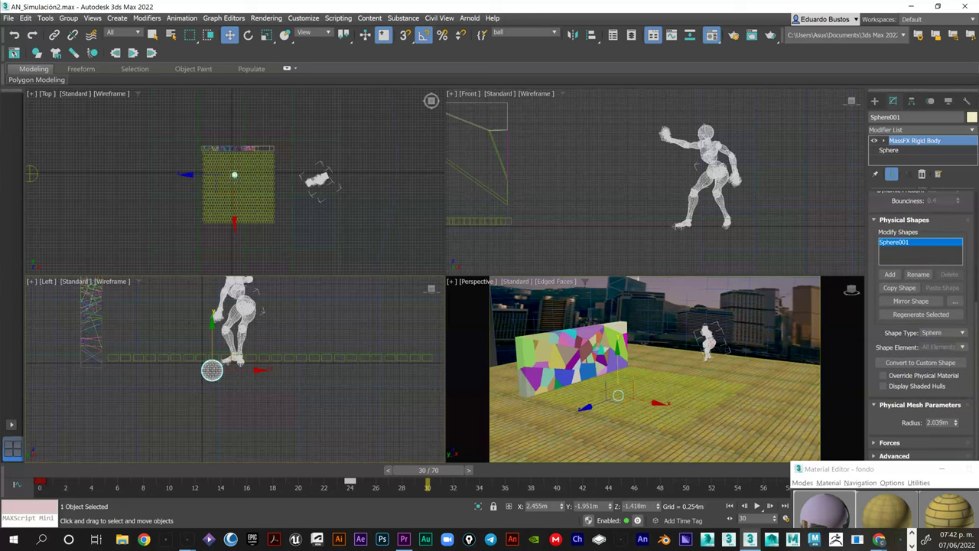
{"action": "scroll", "coordinate": [213, 361], "scroll_direction": "up", "scroll_amount": 4}
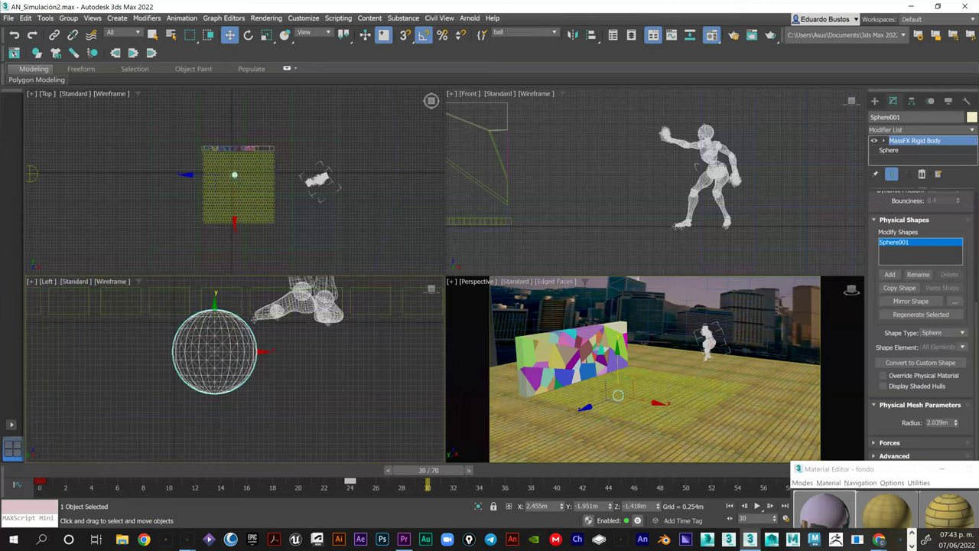
{"action": "type", "text": "ball"}
{"action": "key", "text": "Return"}
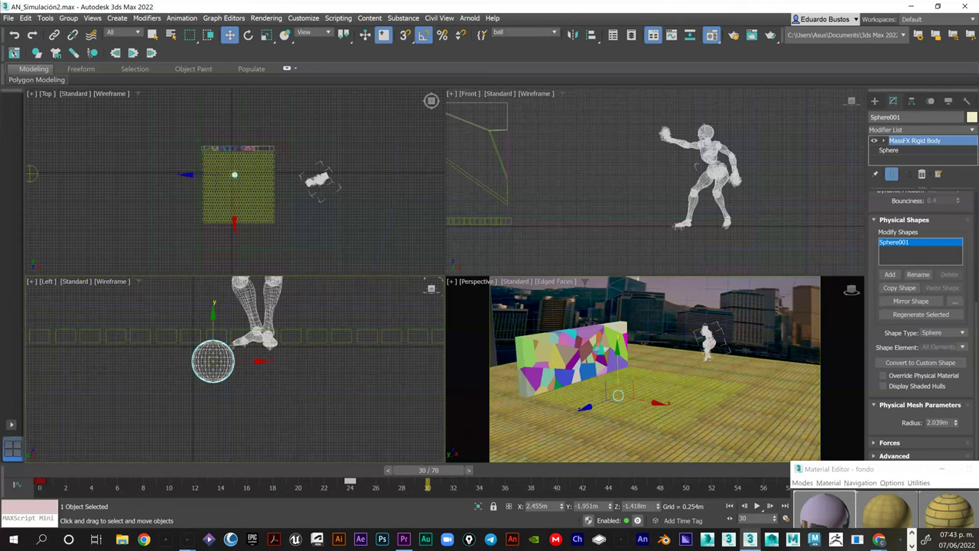
{"action": "left_click", "coordinate": [555, 33]}
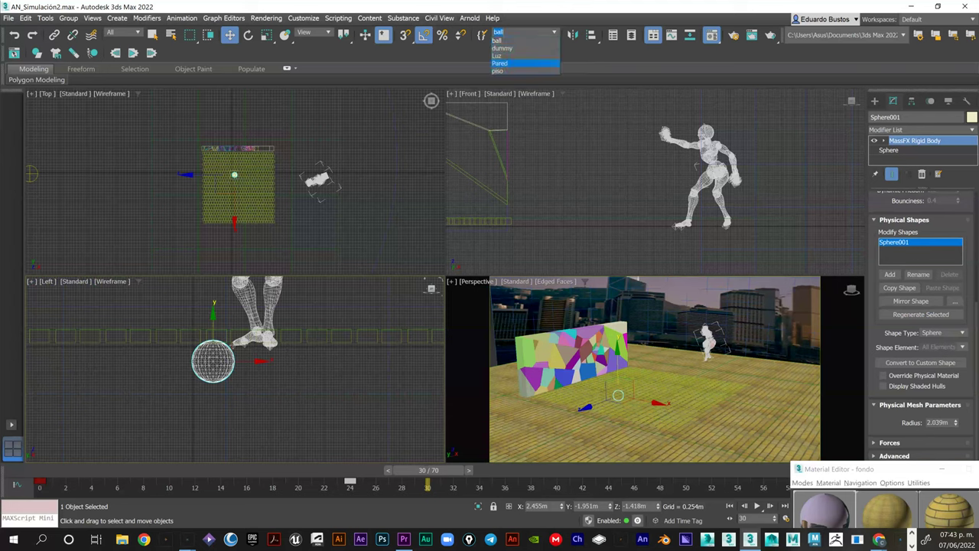
{"action": "key", "text": "Return"}
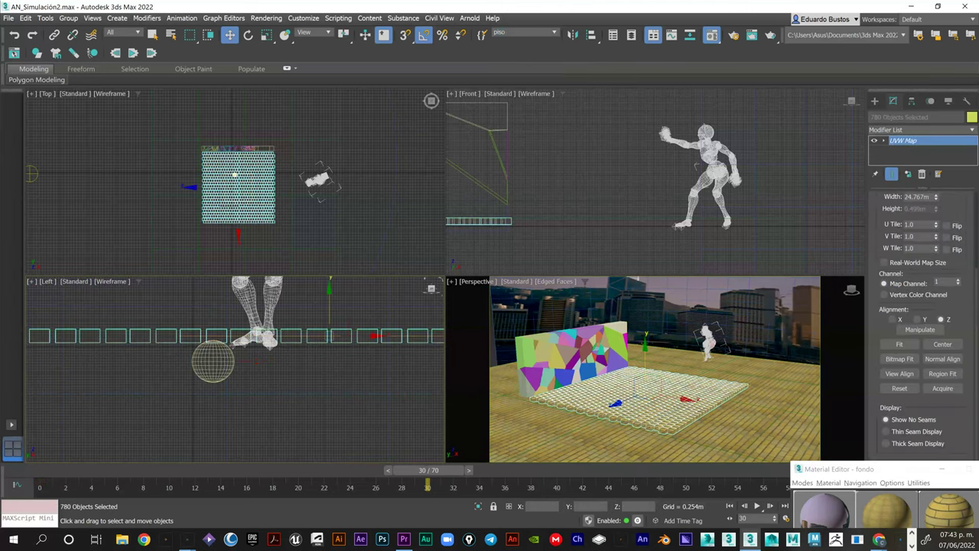
{"action": "key", "text": "alt+Down"}
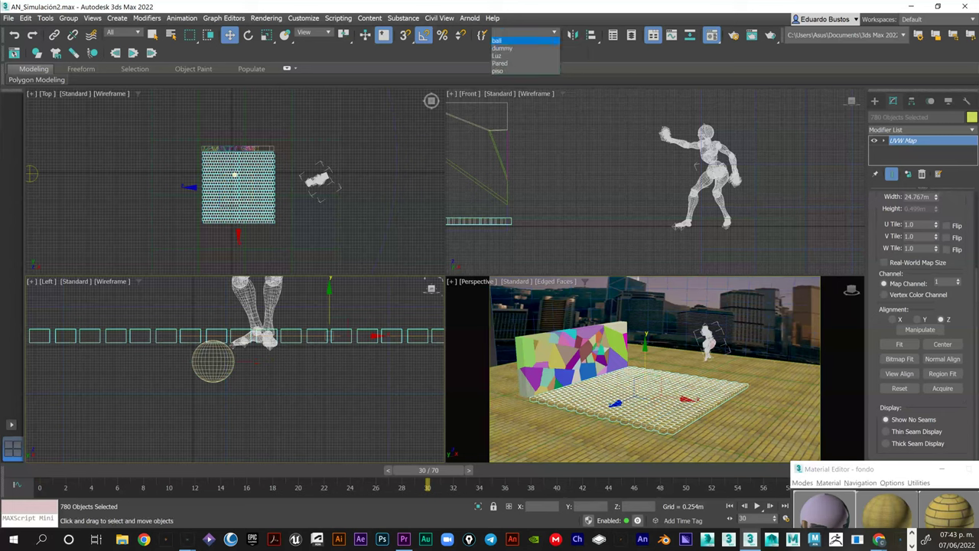
{"action": "left_click", "coordinate": [499, 71]}
Apply the MassFX RBody modifier to the large ground plane and set its rigid body type to Static
{"action": "left_click", "coordinate": [754, 420]}
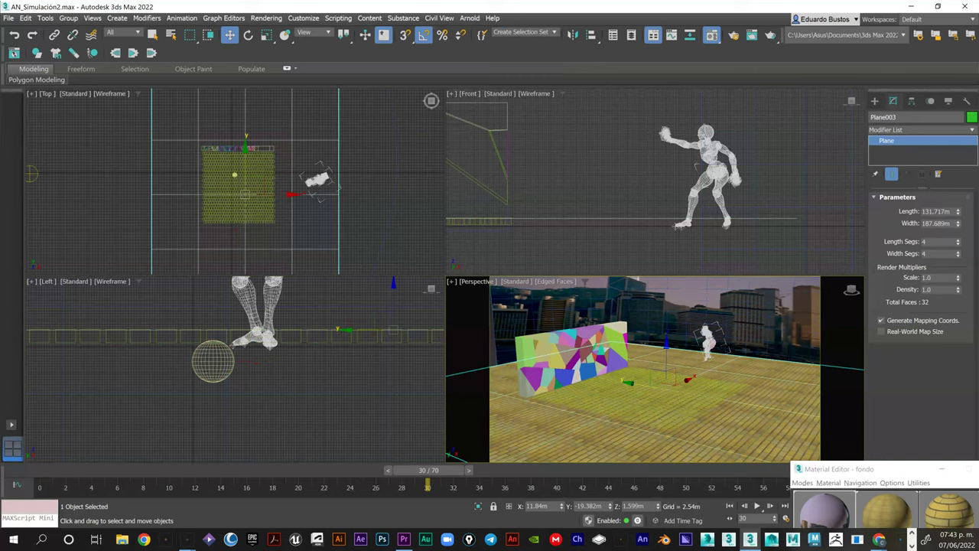
{"action": "left_click", "coordinate": [918, 129]}
{"action": "scroll", "coordinate": [918, 306], "scroll_direction": "down", "scroll_amount": 15}
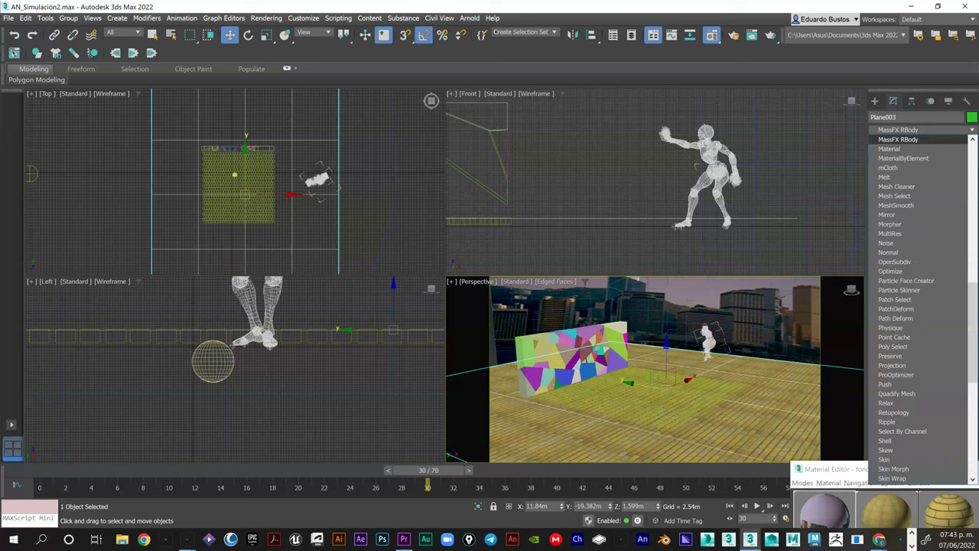
{"action": "key", "text": "Return"}
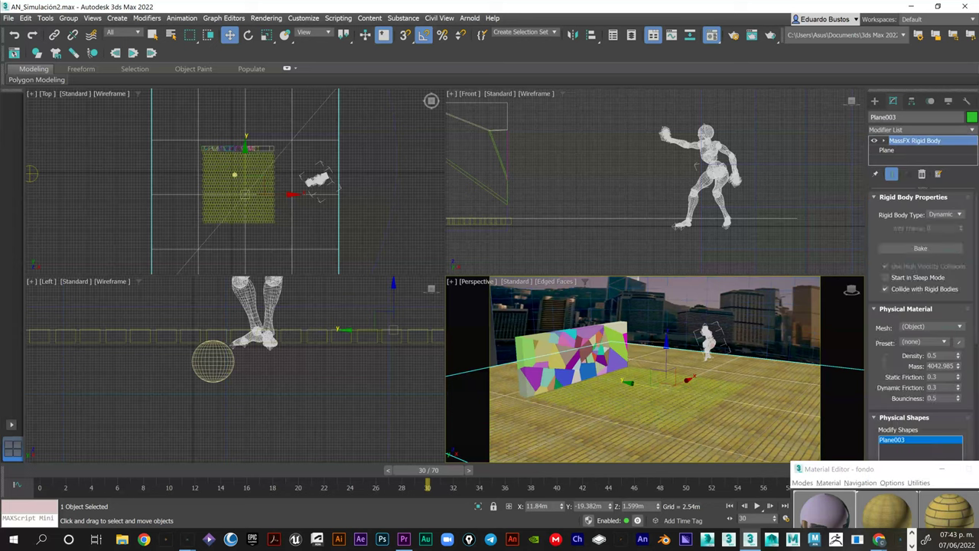
{"action": "left_click", "coordinate": [945, 215]}
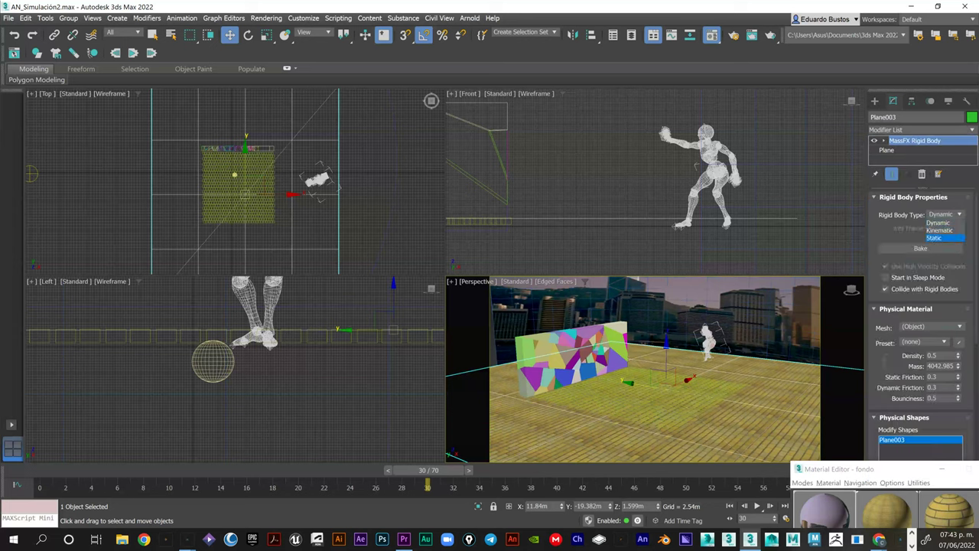
{"action": "key", "text": "Return"}
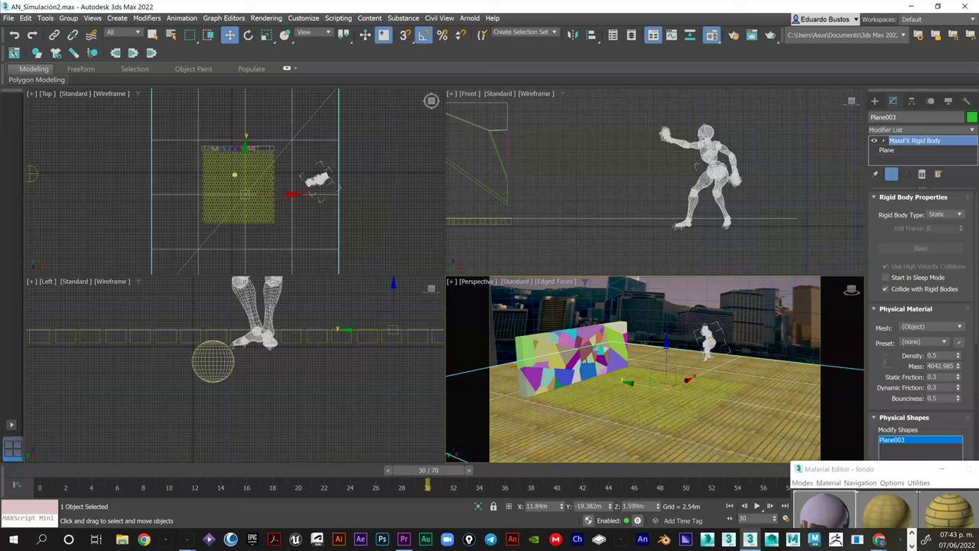
{"action": "scroll", "coordinate": [923, 325], "scroll_direction": "down", "scroll_amount": 3}
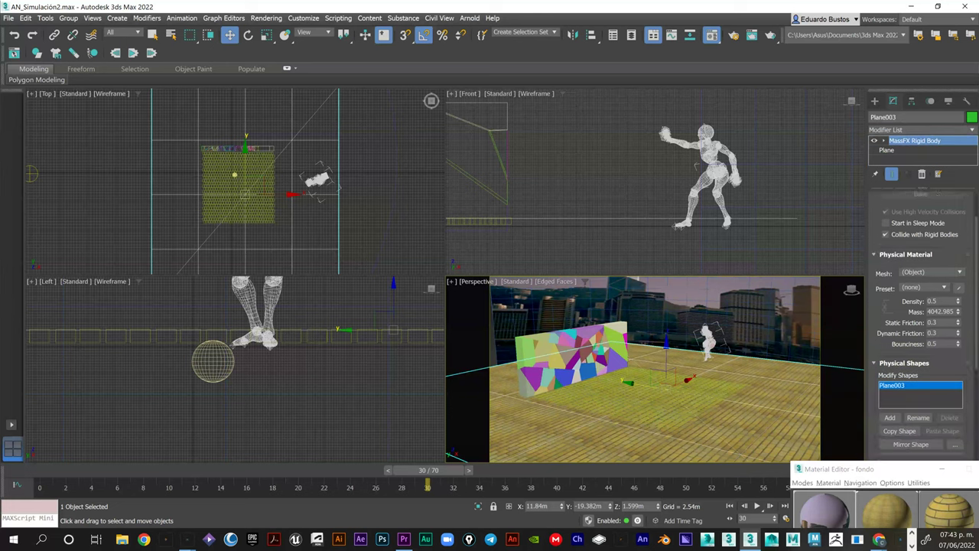
{"action": "scroll", "coordinate": [923, 326], "scroll_direction": "down", "scroll_amount": 3}
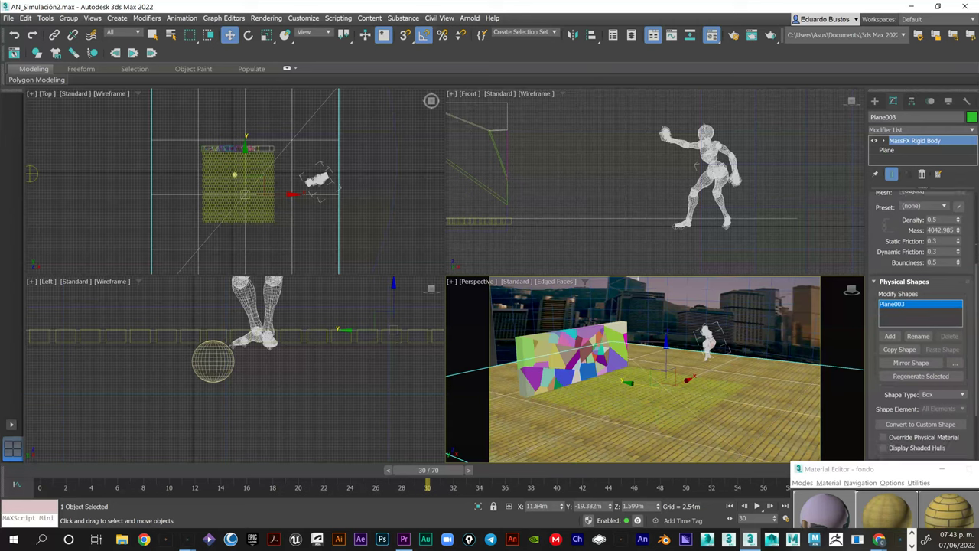
{"action": "scroll", "coordinate": [923, 325], "scroll_direction": "down", "scroll_amount": 1}
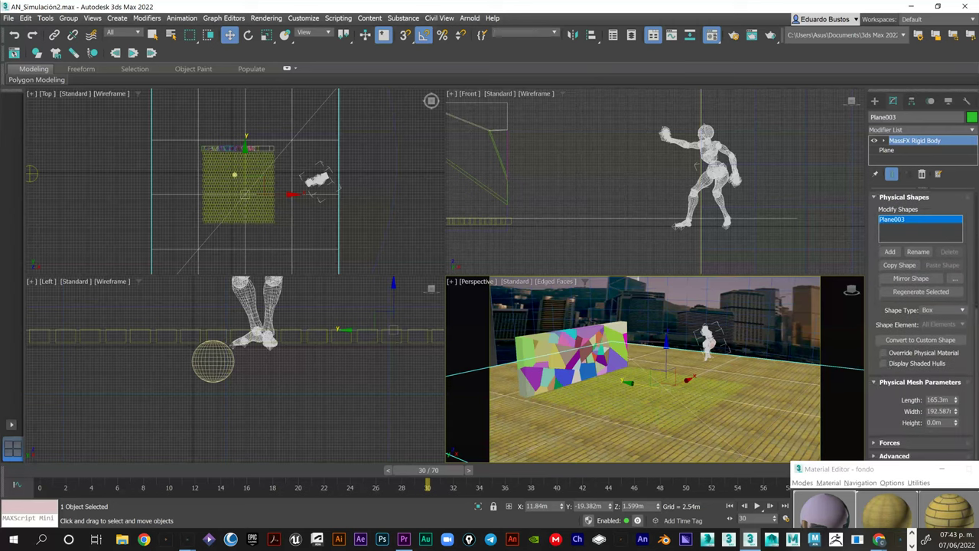
Select the floor boxes with the piso selection set and apply the MassFX RBody modifier to them
{"action": "left_click", "coordinate": [524, 32]}
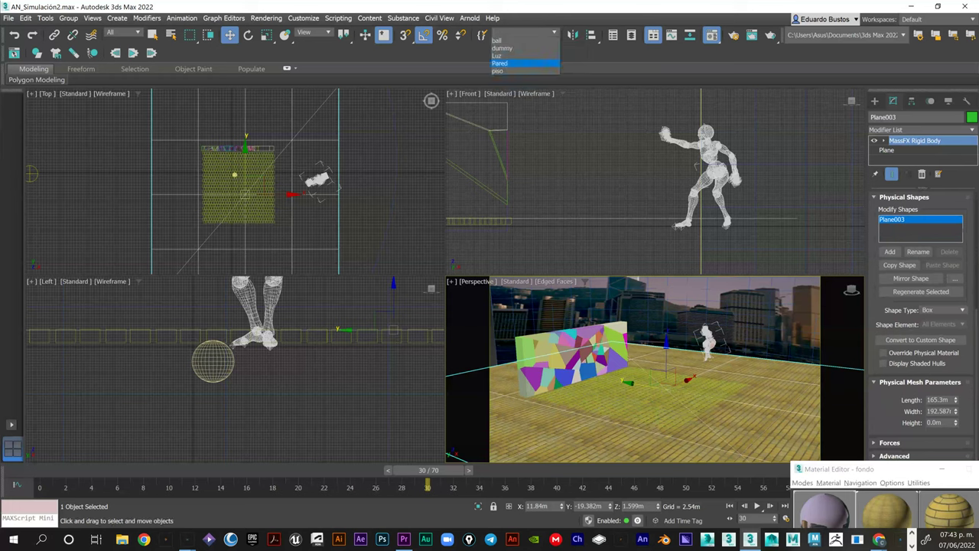
{"action": "left_click", "coordinate": [504, 63]}
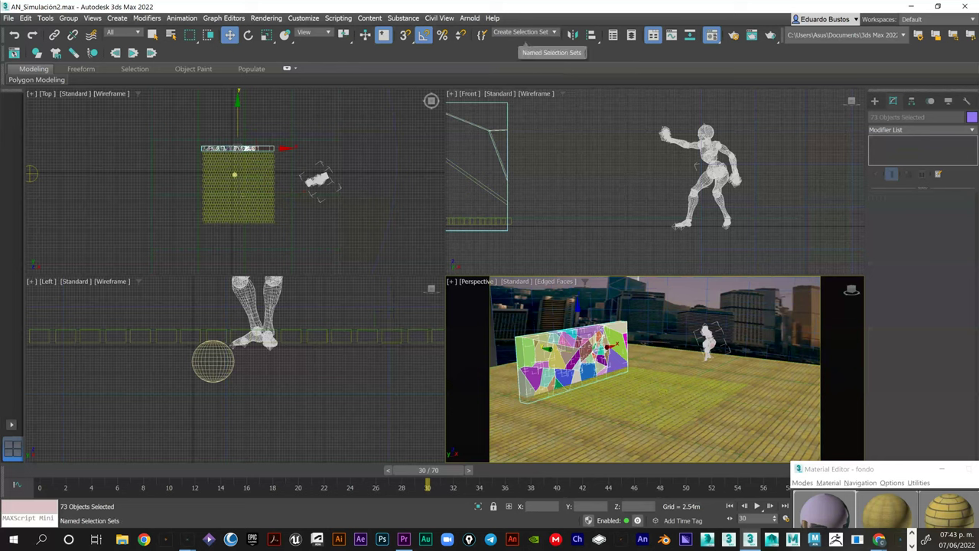
{"action": "left_click", "coordinate": [524, 32]}
{"action": "left_click", "coordinate": [497, 70]}
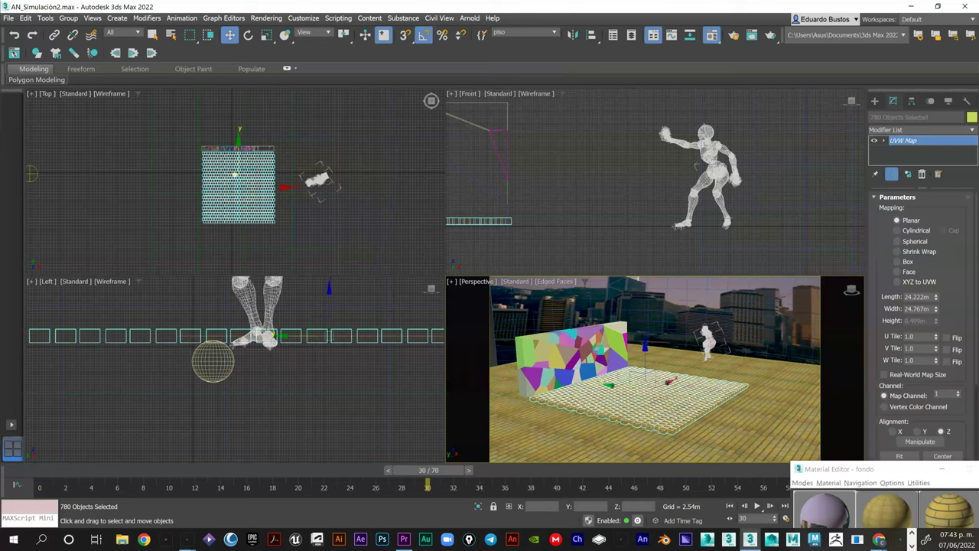
{"action": "left_click", "coordinate": [921, 130]}
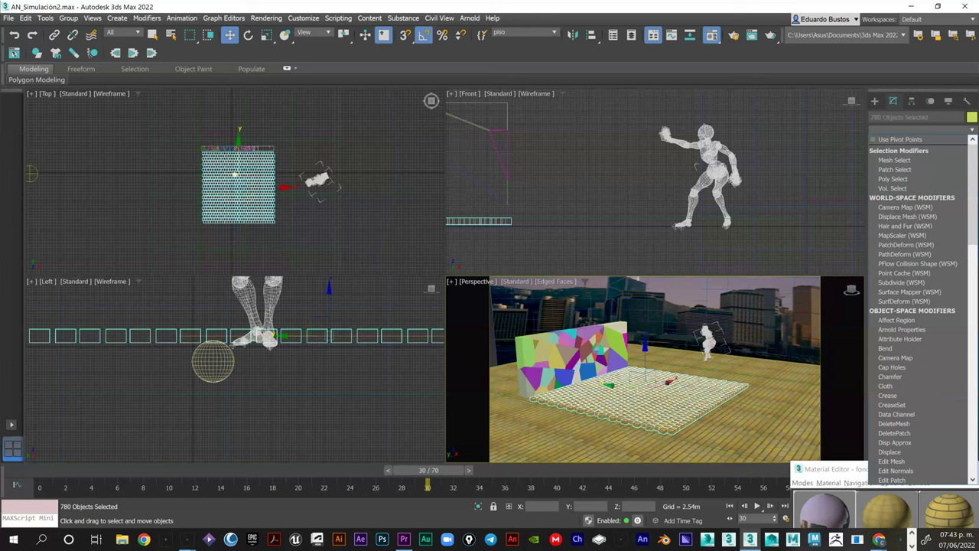
{"action": "key", "text": "m"}
{"action": "key", "text": "m"}
{"action": "key", "text": "m"}
{"action": "key", "text": "m"}
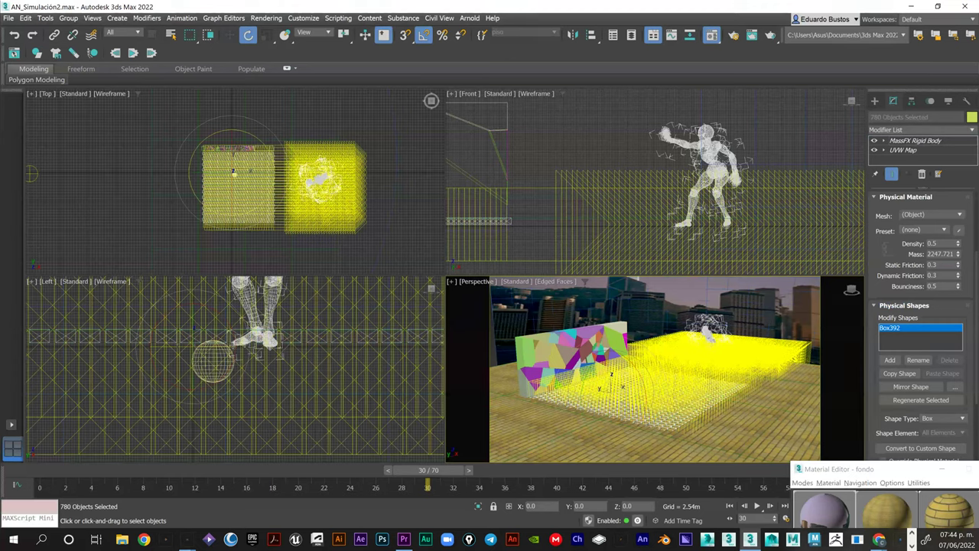
Enable Start in Sleep Mode for the floor boxes and assign the Concrete preset to their physical material
{"action": "left_click_drag", "start_coordinate": [976, 329], "coordinate": [976, 266]}
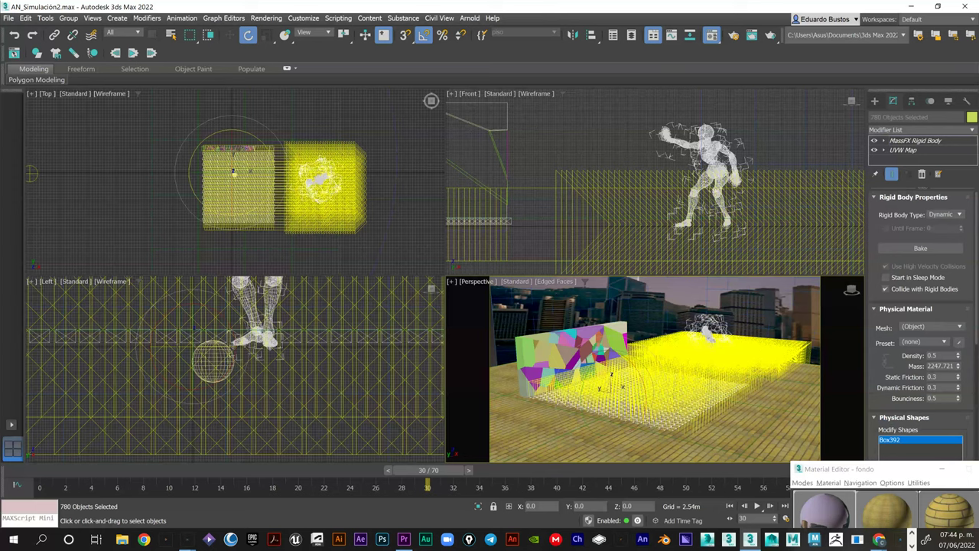
{"action": "scroll", "coordinate": [921, 325], "scroll_direction": "down", "scroll_amount": 2}
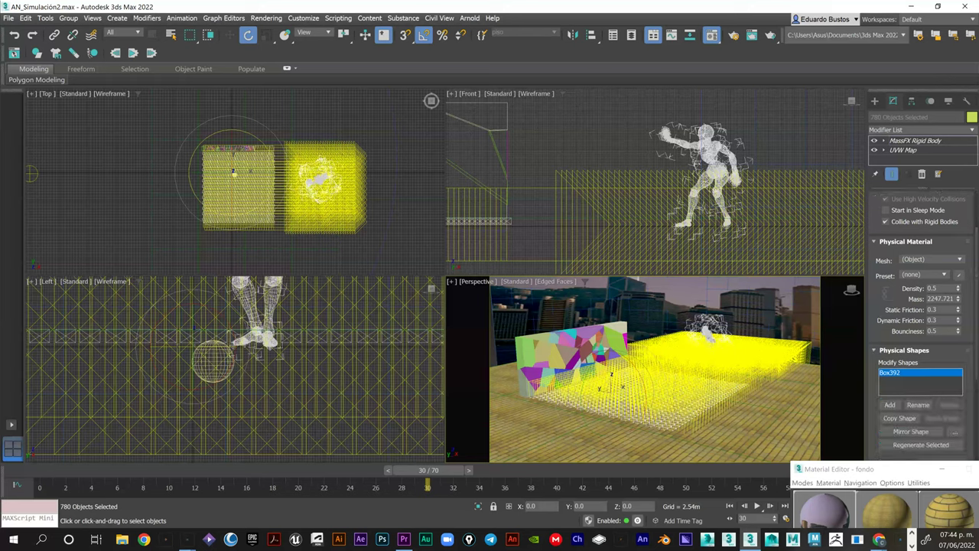
{"action": "left_click", "coordinate": [885, 210]}
{"action": "scroll", "coordinate": [923, 328], "scroll_direction": "down", "scroll_amount": 2}
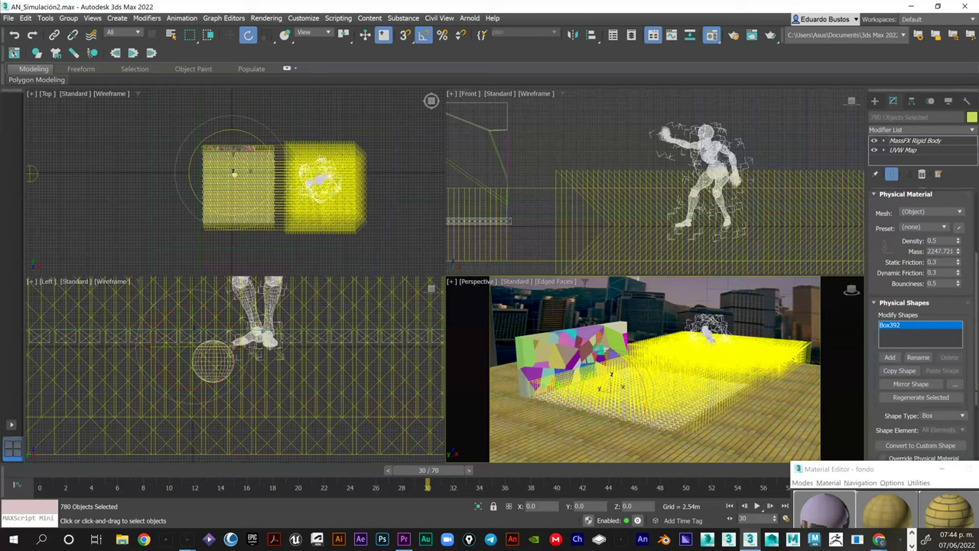
{"action": "scroll", "coordinate": [923, 325], "scroll_direction": "down", "scroll_amount": 1}
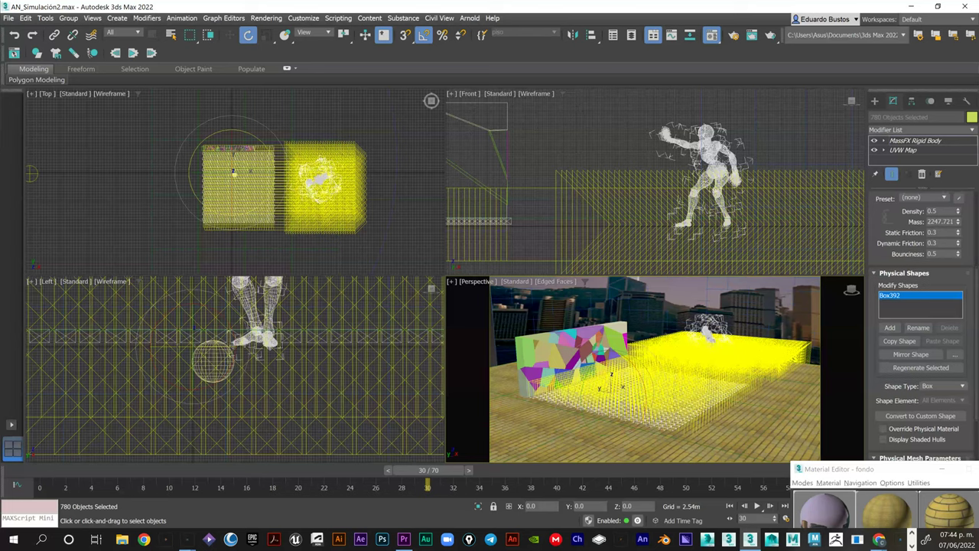
{"action": "left_click", "coordinate": [925, 197]}
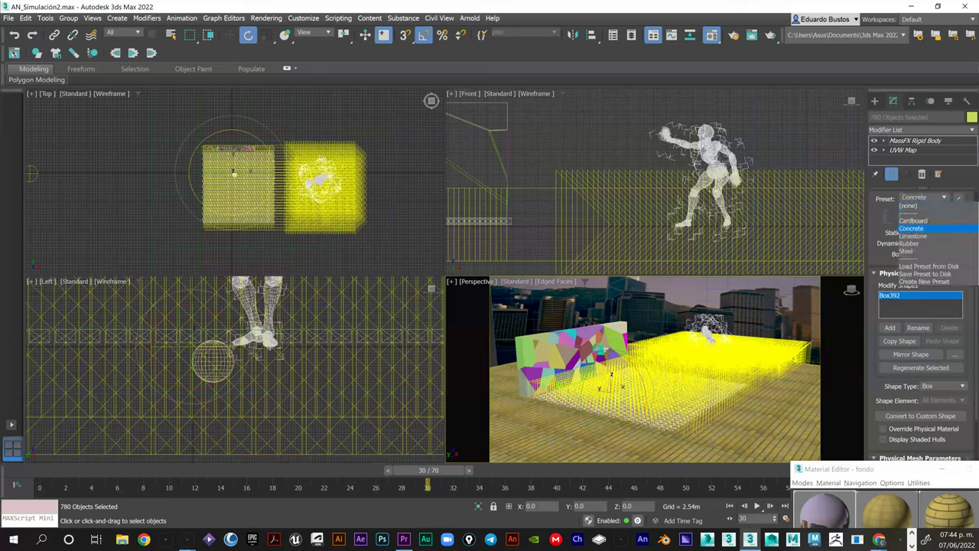
{"action": "left_click", "coordinate": [911, 228]}
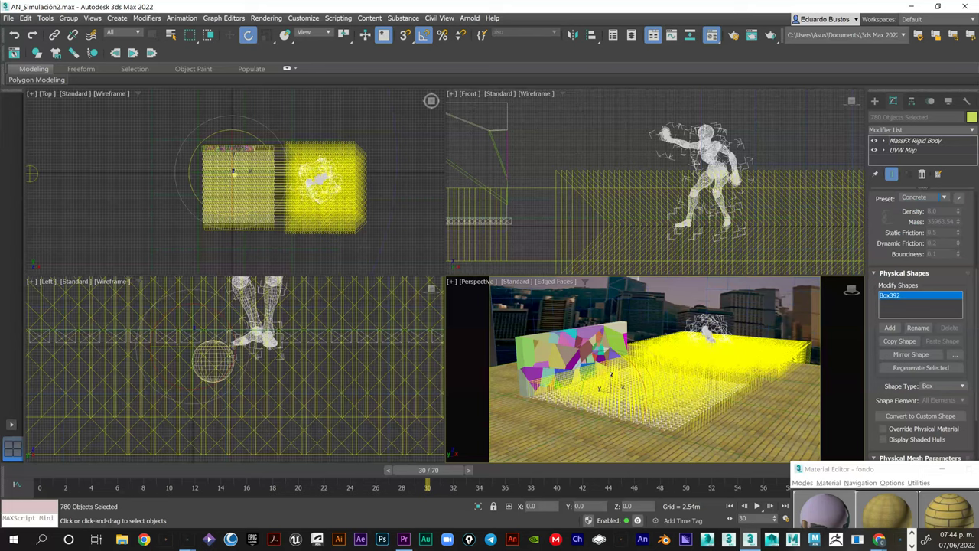
Change the floor boxes' physical shape type to Custom
{"action": "scroll", "coordinate": [921, 329], "scroll_direction": "down", "scroll_amount": 3}
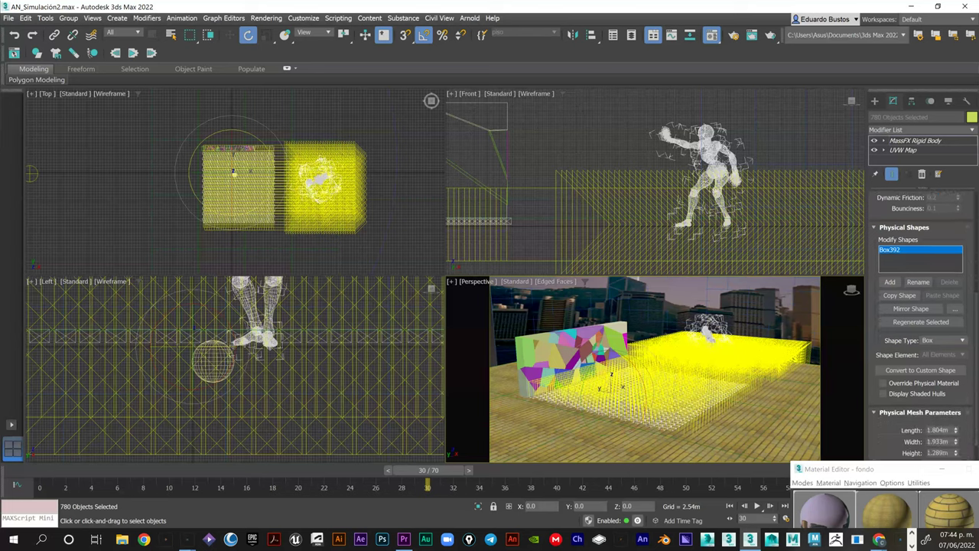
{"action": "left_click", "coordinate": [942, 340]}
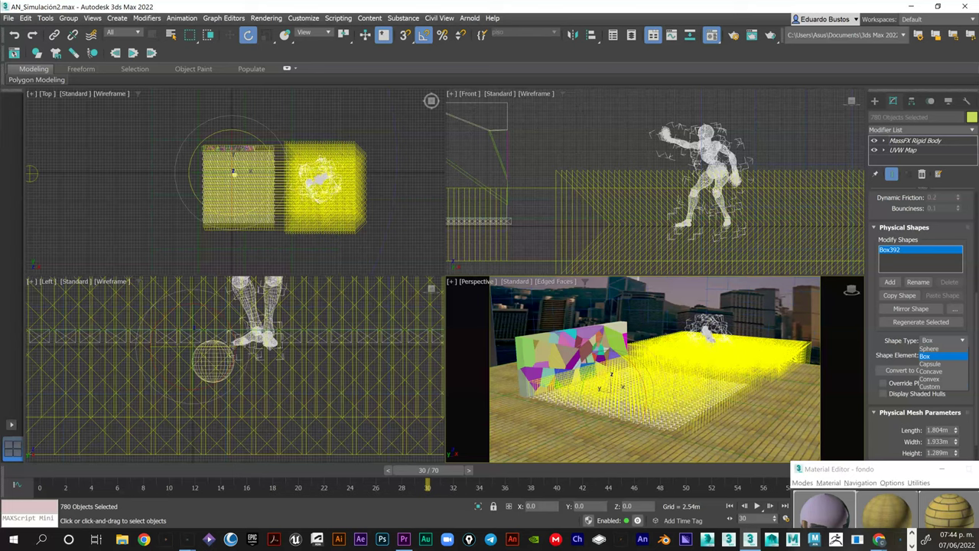
{"action": "left_click", "coordinate": [929, 387]}
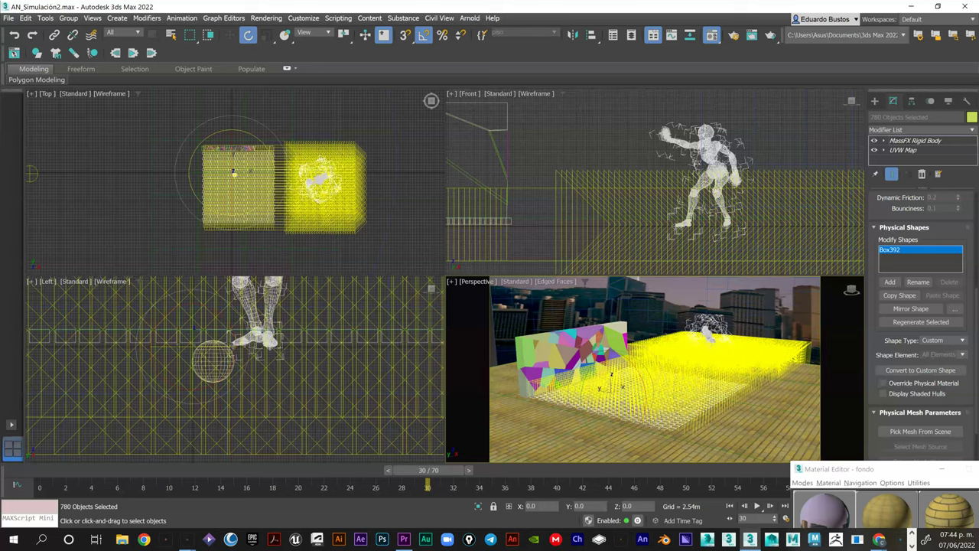
Change the floor boxes' physical shape type to Box and test the MassFX simulation, resetting it to the first frame
{"action": "left_click", "coordinate": [921, 322]}
{"action": "left_click", "coordinate": [942, 340]}
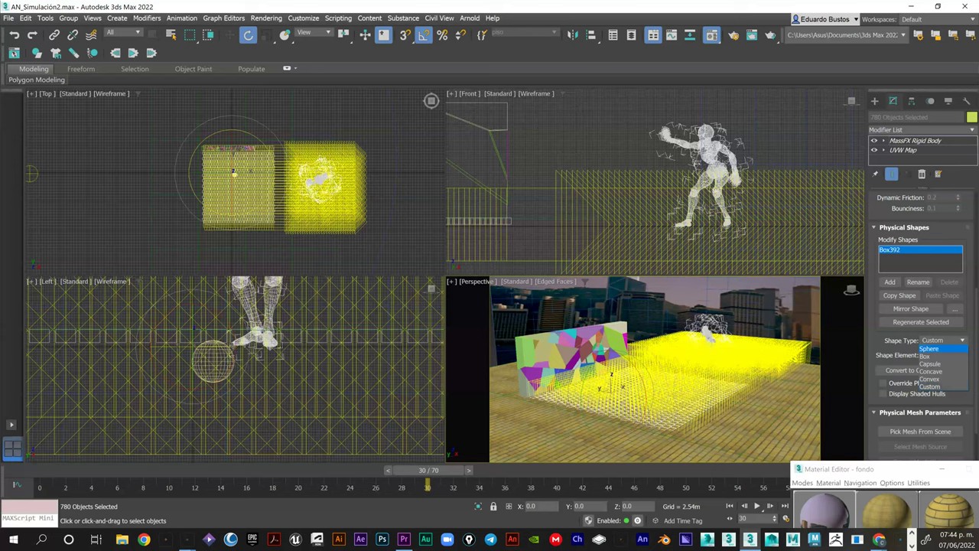
{"action": "left_click", "coordinate": [926, 356]}
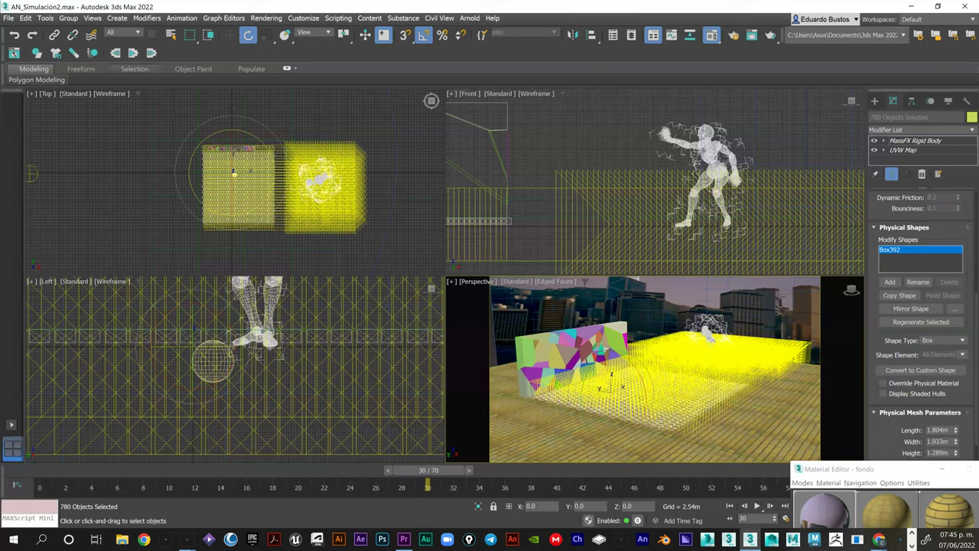
{"action": "left_click", "coordinate": [133, 53]}
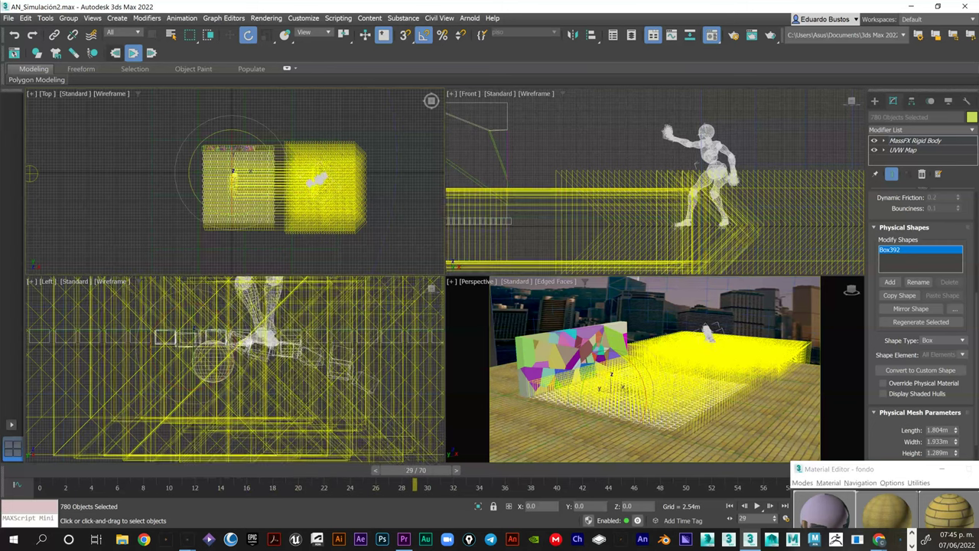
{"action": "left_click", "coordinate": [116, 53]}
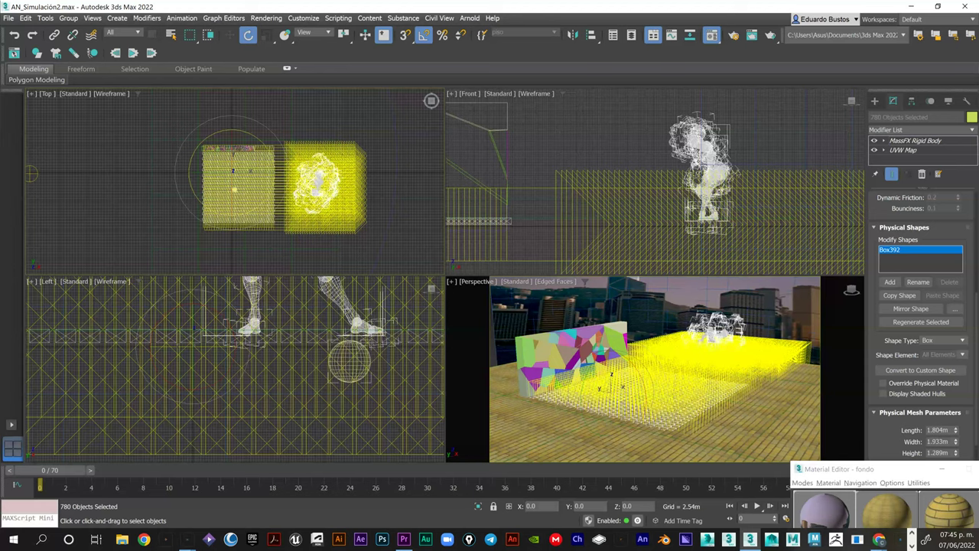
Examine the wall, floor boxes, ground plane and backdrop together from a wide perspective view
{"action": "scroll", "coordinate": [352, 356], "scroll_direction": "down", "scroll_amount": 6}
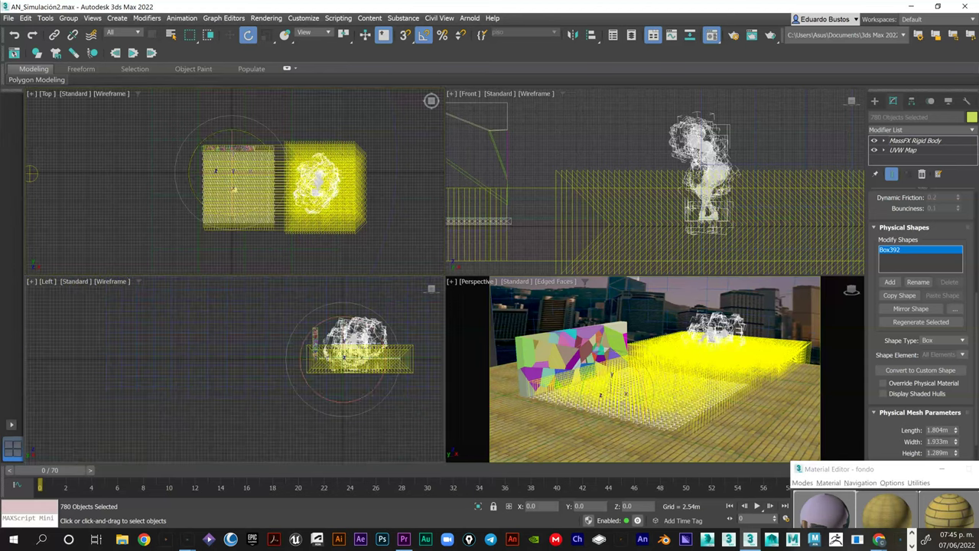
{"action": "right_click", "coordinate": [655, 374]}
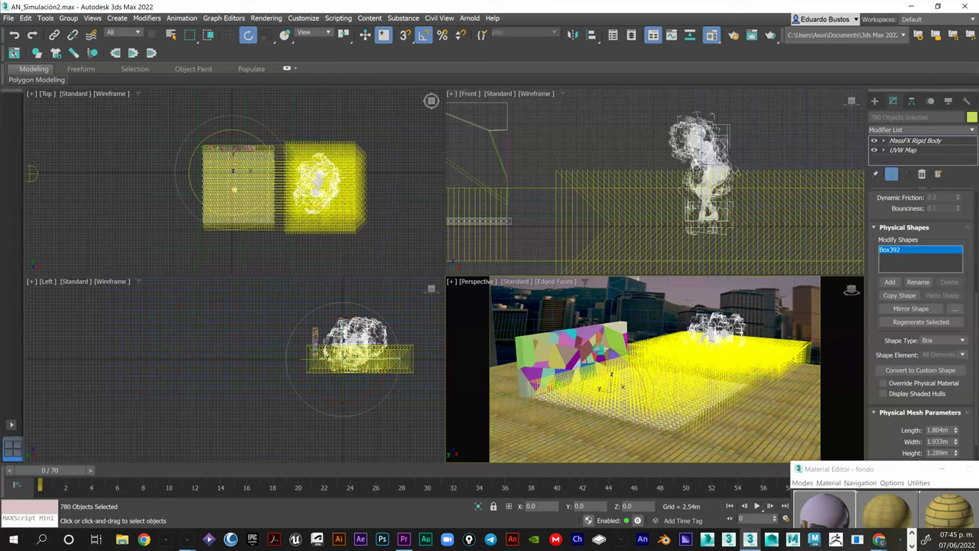
{"action": "scroll", "coordinate": [654, 369], "scroll_direction": "down", "scroll_amount": 10}
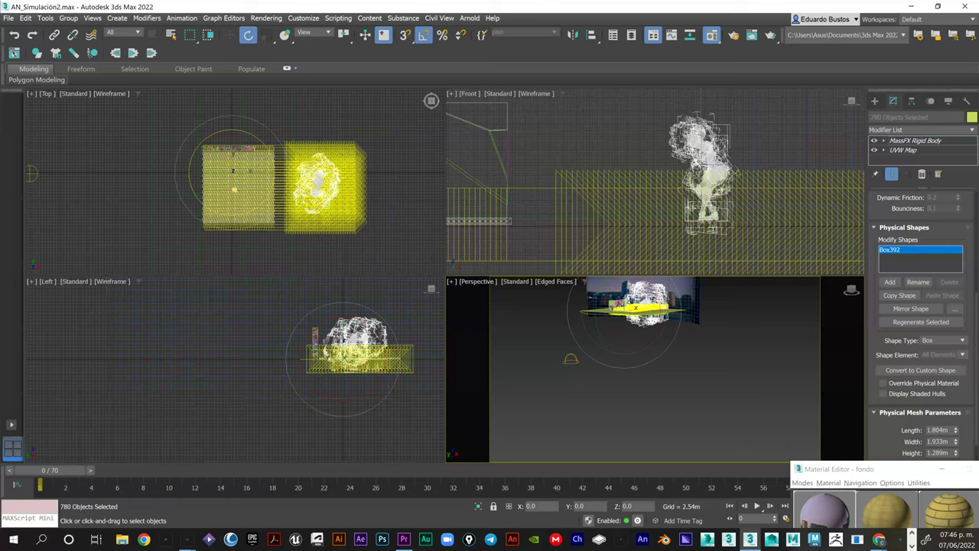
{"action": "key", "text": "z"}
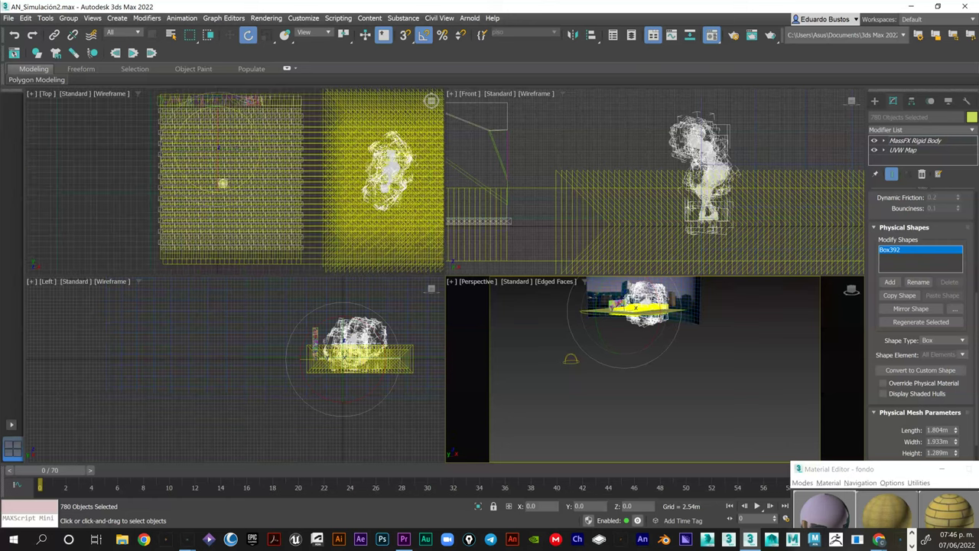
{"action": "scroll", "coordinate": [226, 158], "scroll_direction": "down", "scroll_amount": 3}
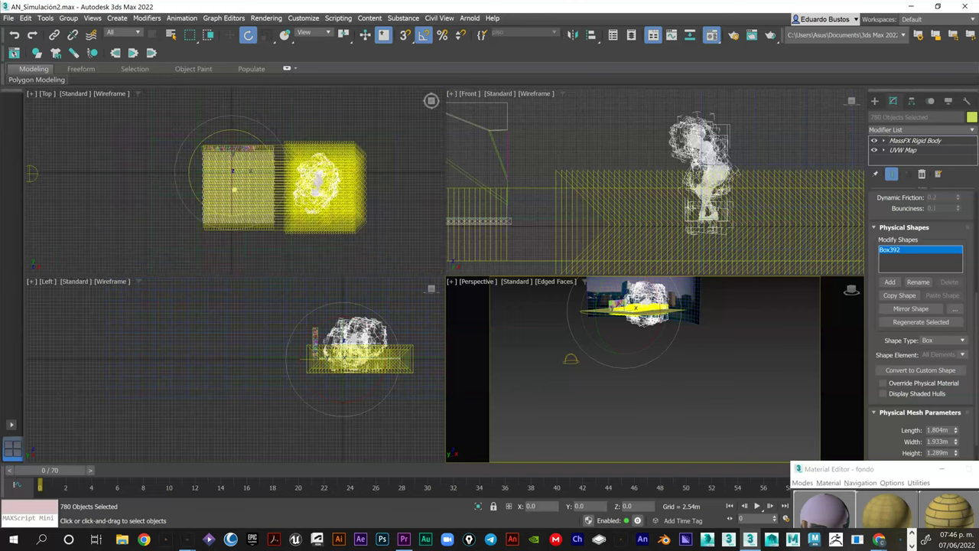
{"action": "scroll", "coordinate": [260, 191], "scroll_direction": "up", "scroll_amount": 4}
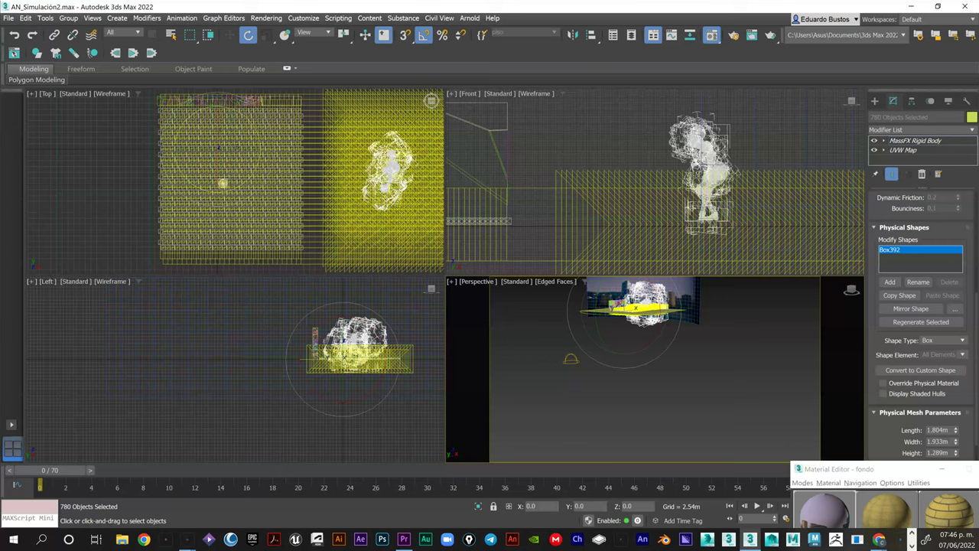
{"action": "middle_click_drag", "start_coordinate": [642, 336], "coordinate": [650, 390]}
{"action": "scroll", "coordinate": [650, 367], "scroll_direction": "up", "scroll_amount": 3}
{"action": "scroll", "coordinate": [608, 425], "scroll_direction": "down", "scroll_amount": 8}
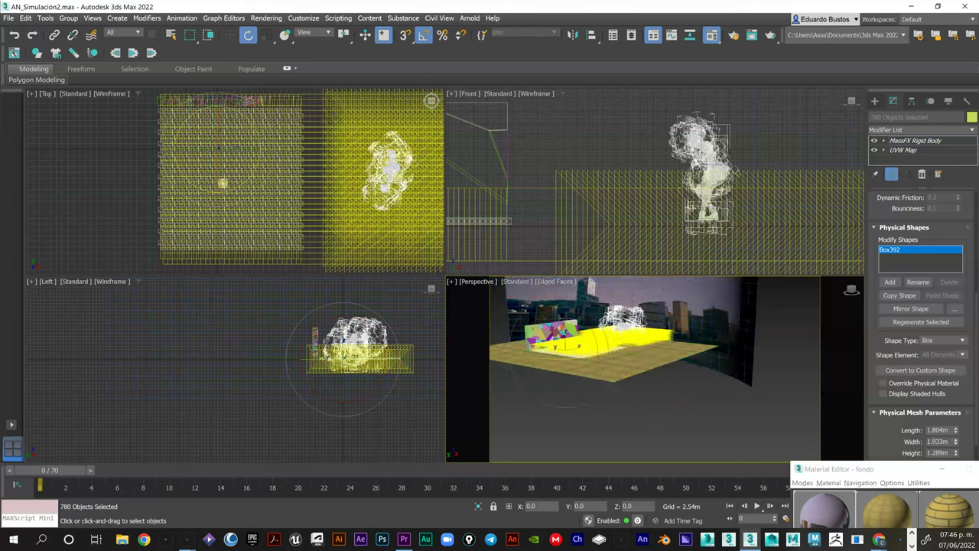
{"action": "middle_click_drag", "start_coordinate": [604, 425], "coordinate": [652, 459]}
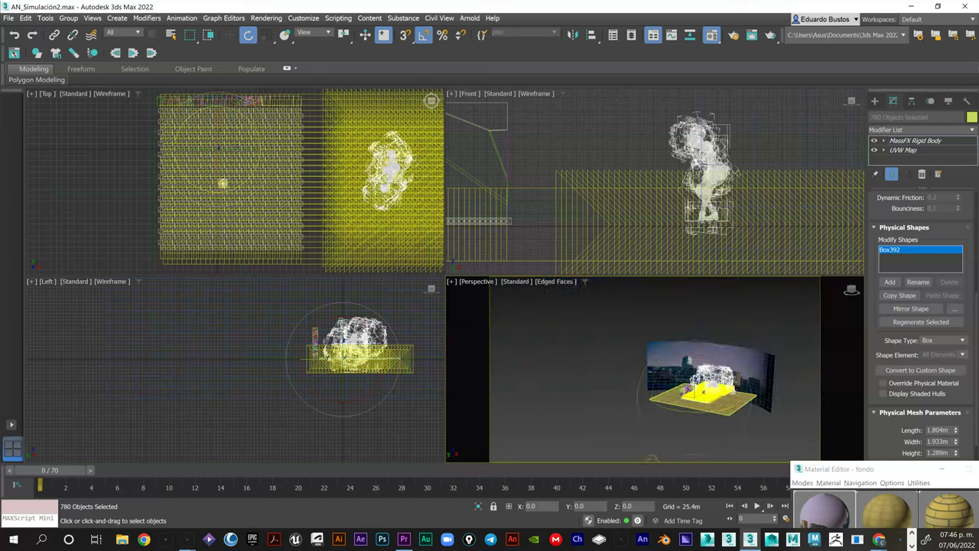
{"action": "scroll", "coordinate": [688, 382], "scroll_direction": "up", "scroll_amount": 3}
{"action": "right_click", "coordinate": [578, 356]}
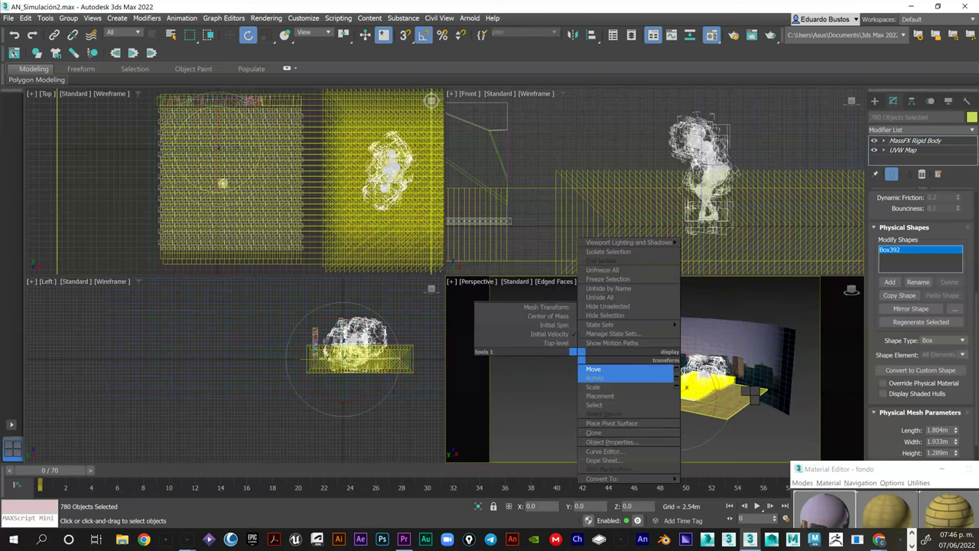
{"action": "left_click", "coordinate": [612, 369]}
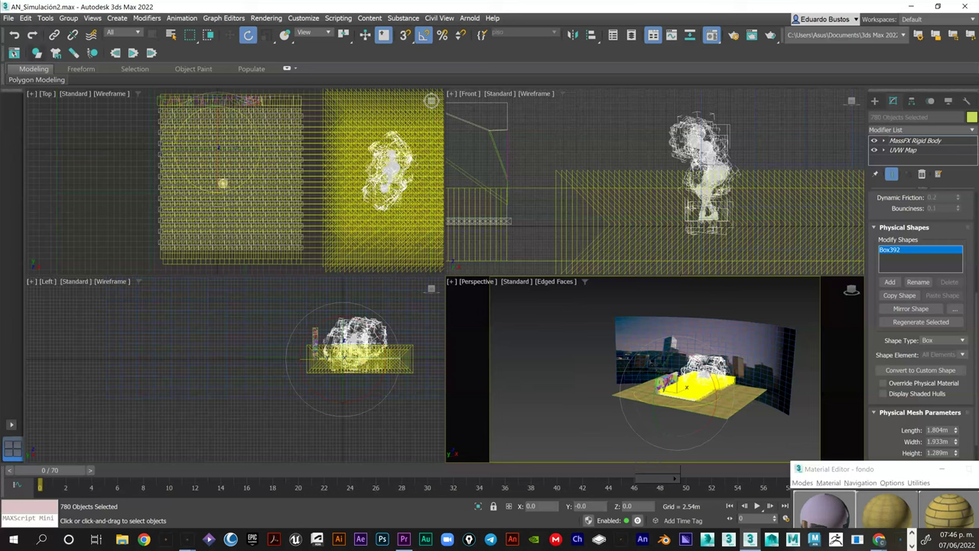
Save the scene in the Semana 3_b folder as a new file named AN_Simulación2_simulación
{"action": "left_click", "coordinate": [7, 17]}
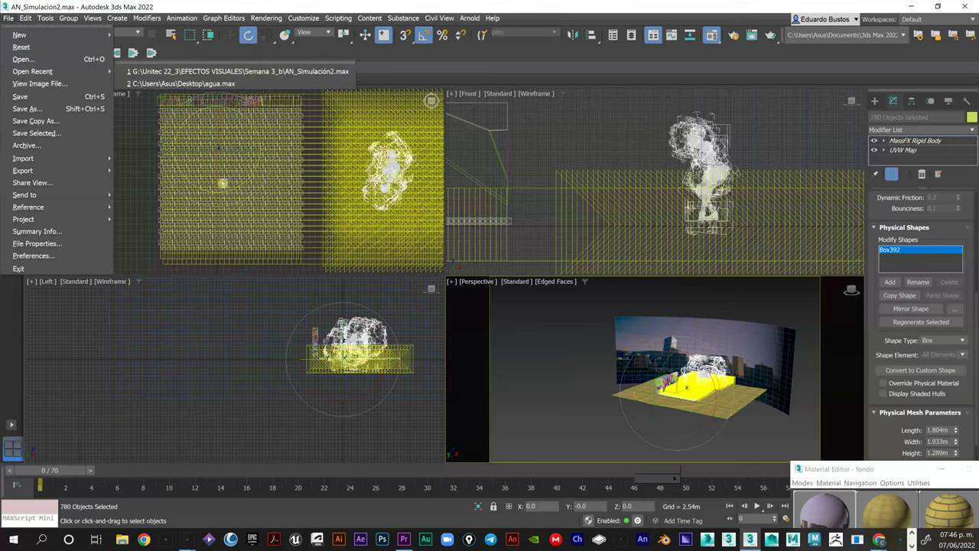
{"action": "left_click", "coordinate": [27, 108]}
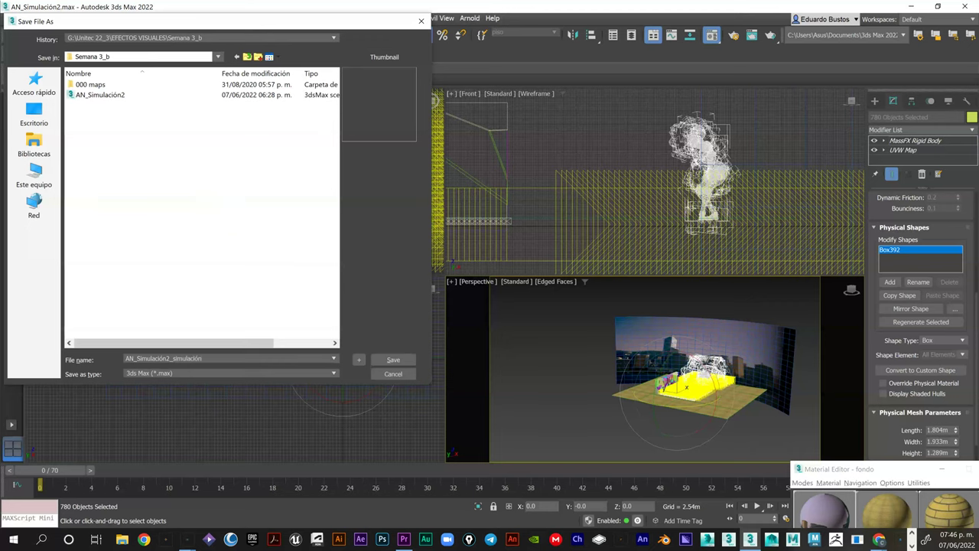
{"action": "key", "text": "Return"}
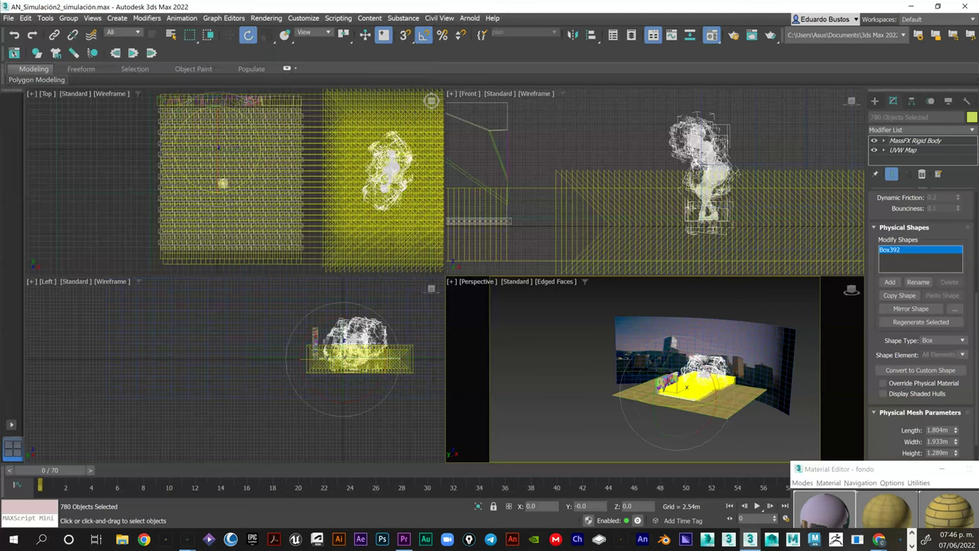
Frame the fractured wall and floor closely in the perspective view and reposition the Material Editor window
{"action": "scroll", "coordinate": [688, 360], "scroll_direction": "up", "scroll_amount": 7}
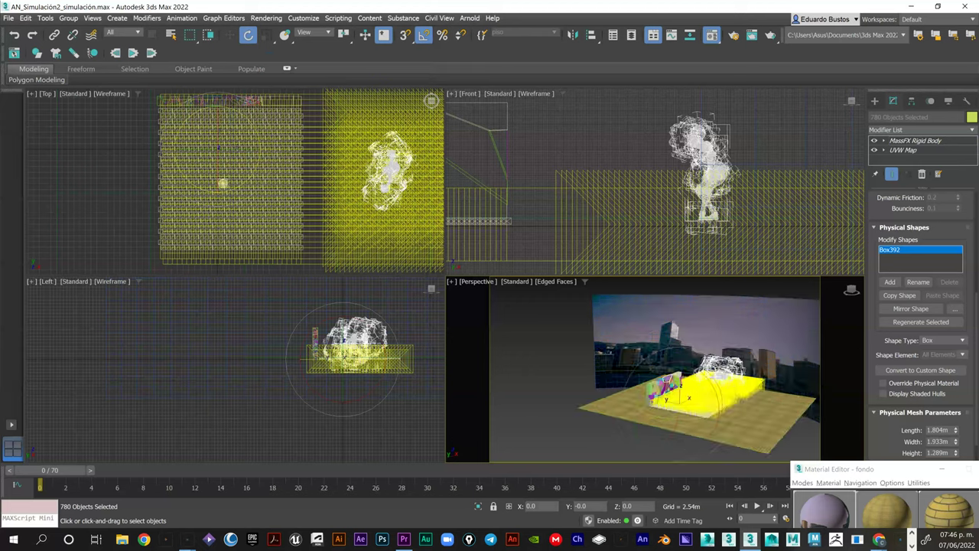
{"action": "middle_click_drag", "start_coordinate": [719, 345], "coordinate": [631, 340]}
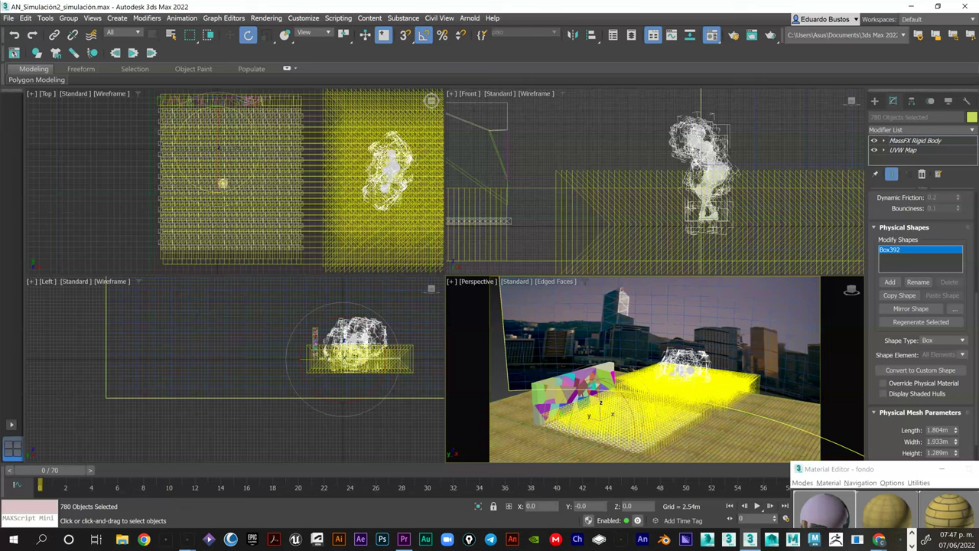
{"action": "left_click_drag", "start_coordinate": [879, 469], "coordinate": [841, 466]}
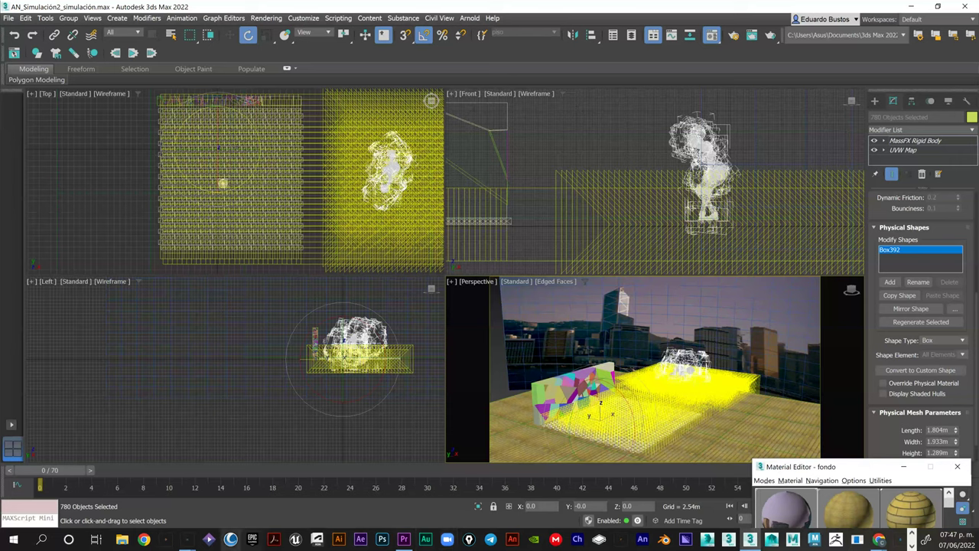
Switch to Glary Utilities and start the 1-click maintenance scan with all seven checks enabled
{"action": "left_click", "coordinate": [230, 540]}
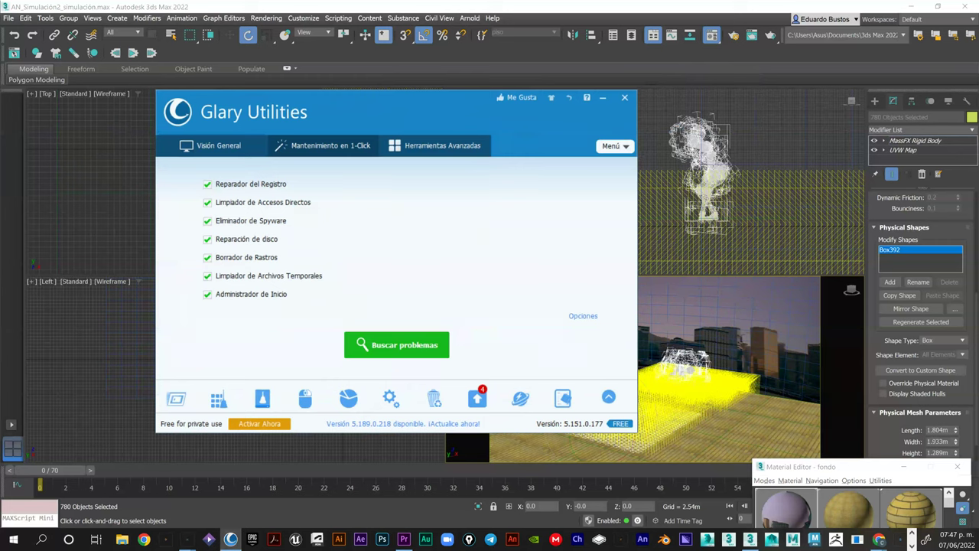
{"action": "left_click", "coordinate": [397, 345]}
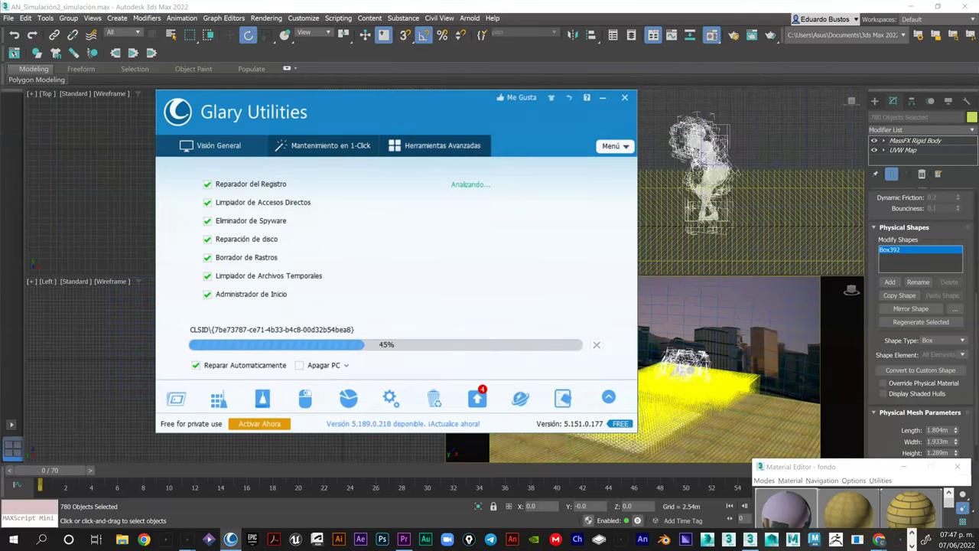
Clean temporary and unneeded files from the disk with the Limpiar disk space tool and close it
{"action": "left_click", "coordinate": [435, 145]}
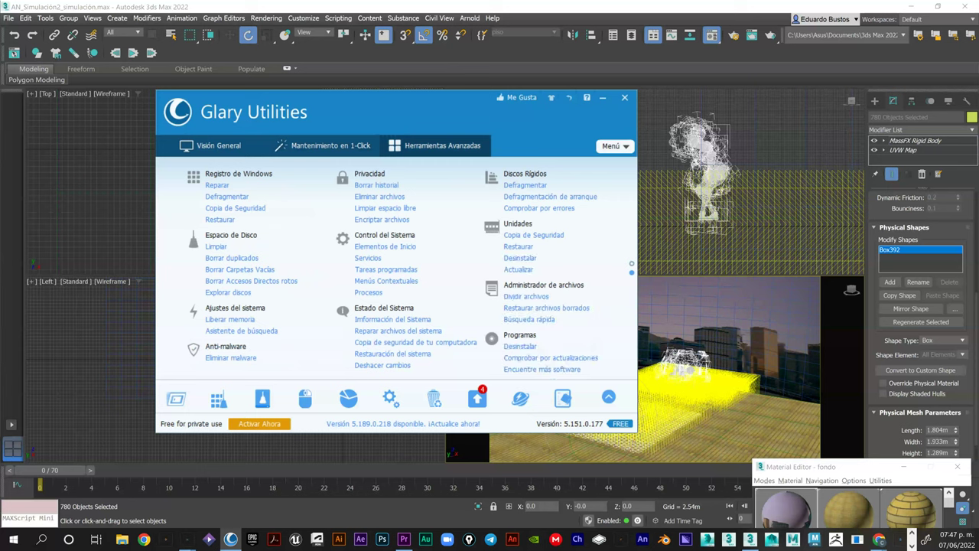
{"action": "left_click", "coordinate": [216, 247]}
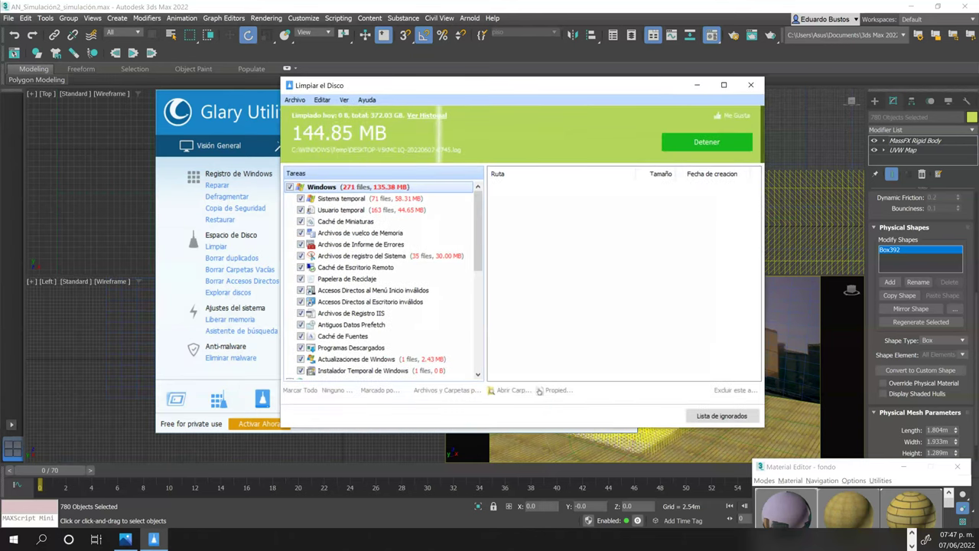
{"action": "left_click", "coordinate": [706, 142]}
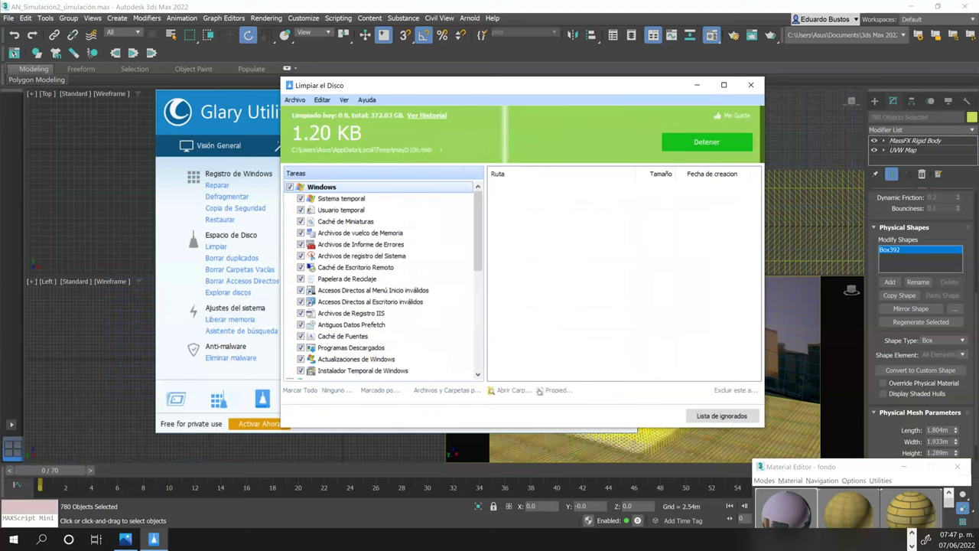
{"action": "left_click", "coordinate": [750, 85]}
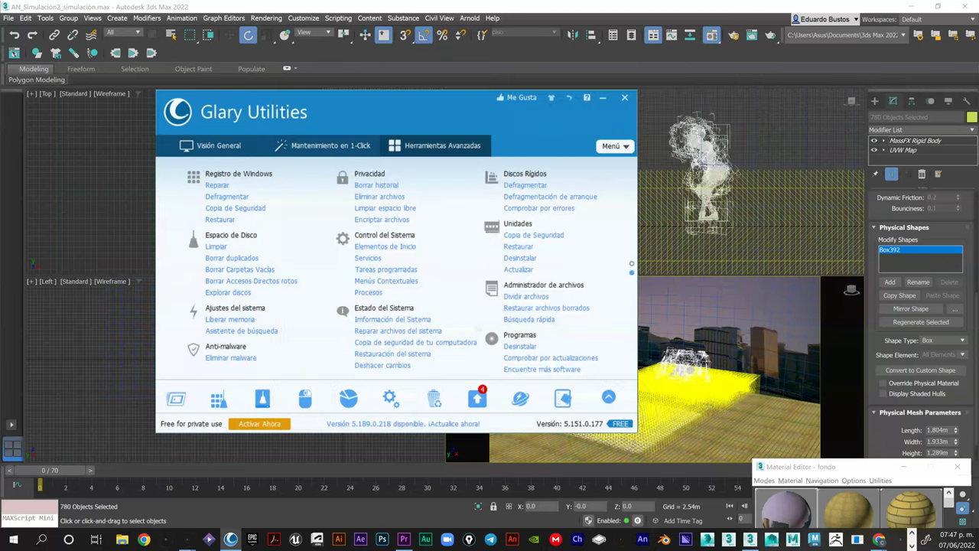
Check the progress of the 1-click maintenance scan and move its window clear of the 3ds Max scene
{"action": "left_click", "coordinate": [323, 145]}
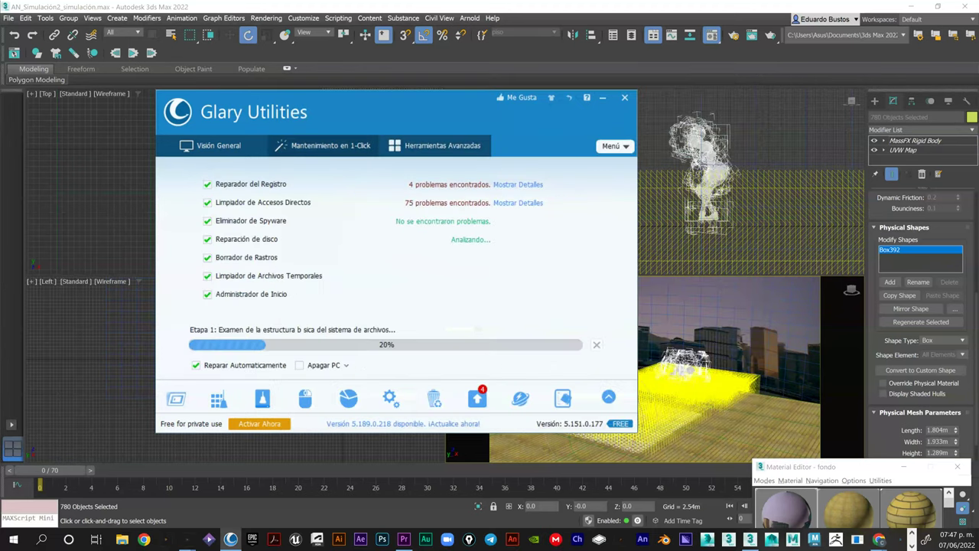
{"action": "left_click_drag", "start_coordinate": [306, 103], "coordinate": [0, 268]}
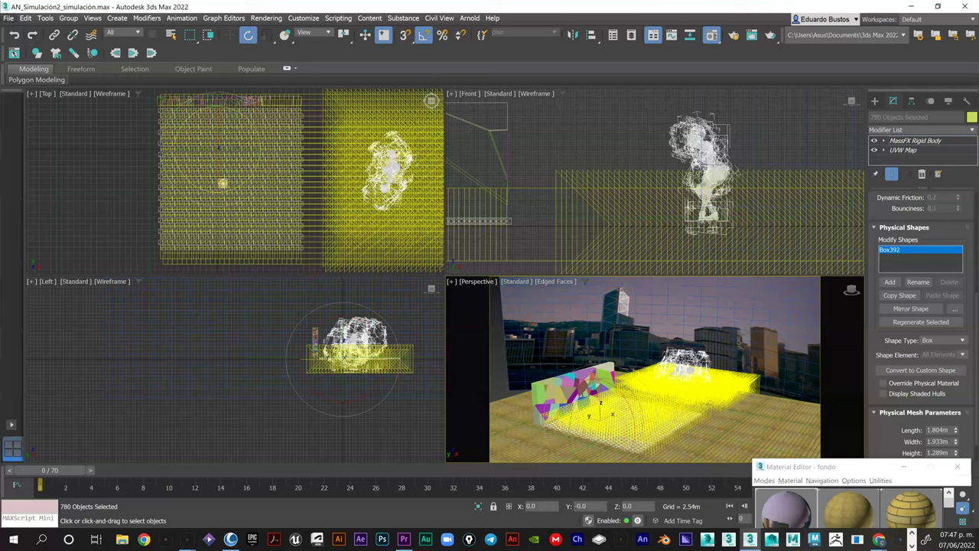
Save a copy of the scene to the Desktop (Escritorio) under the name AN_Simulación2_simulación
{"action": "left_click", "coordinate": [8, 18]}
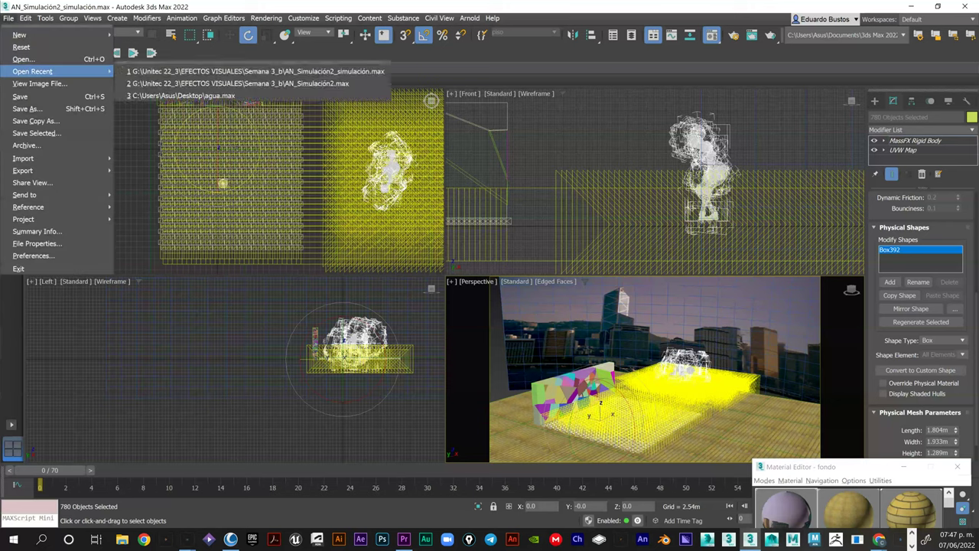
{"action": "left_click", "coordinate": [27, 108]}
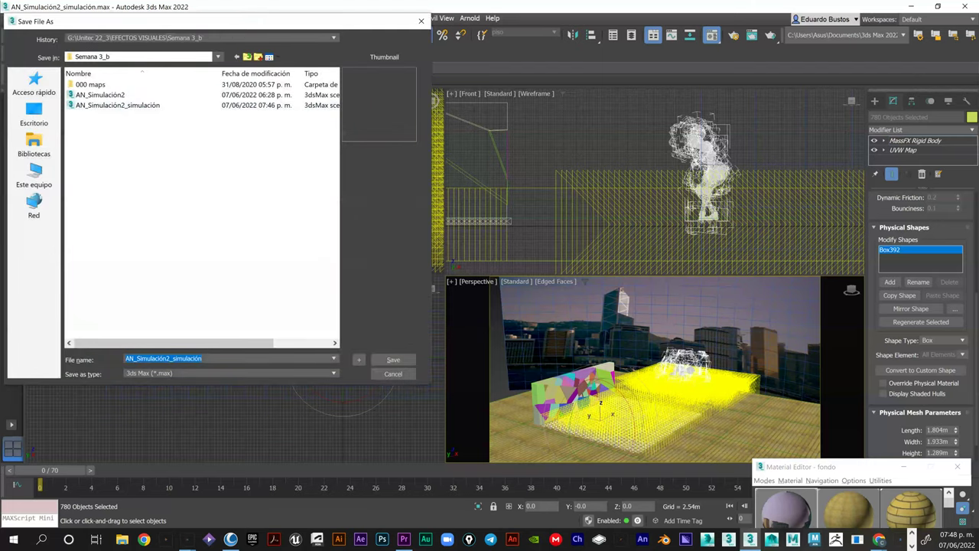
{"action": "left_click", "coordinate": [218, 57]}
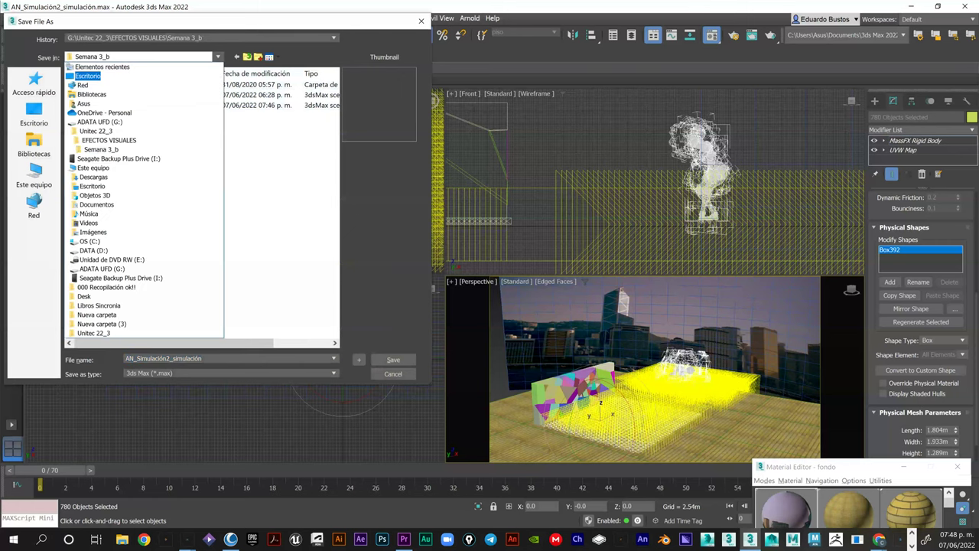
{"action": "left_click", "coordinate": [87, 76]}
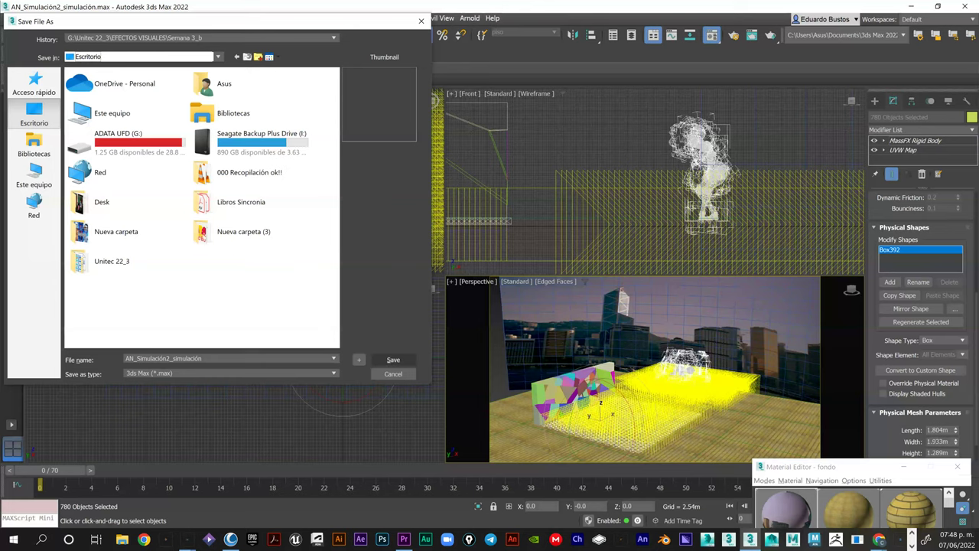
{"action": "left_click", "coordinate": [393, 359]}
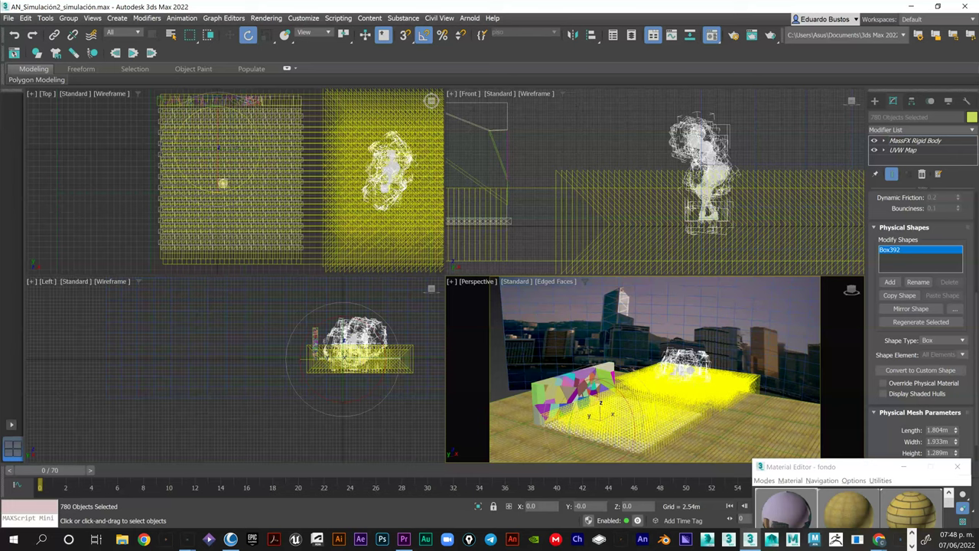
Switch back to Glary Utilities to check the running maintenance
{"action": "right_click", "coordinate": [542, 352]}
{"action": "left_click", "coordinate": [563, 369]}
{"action": "left_click", "coordinate": [231, 539]}
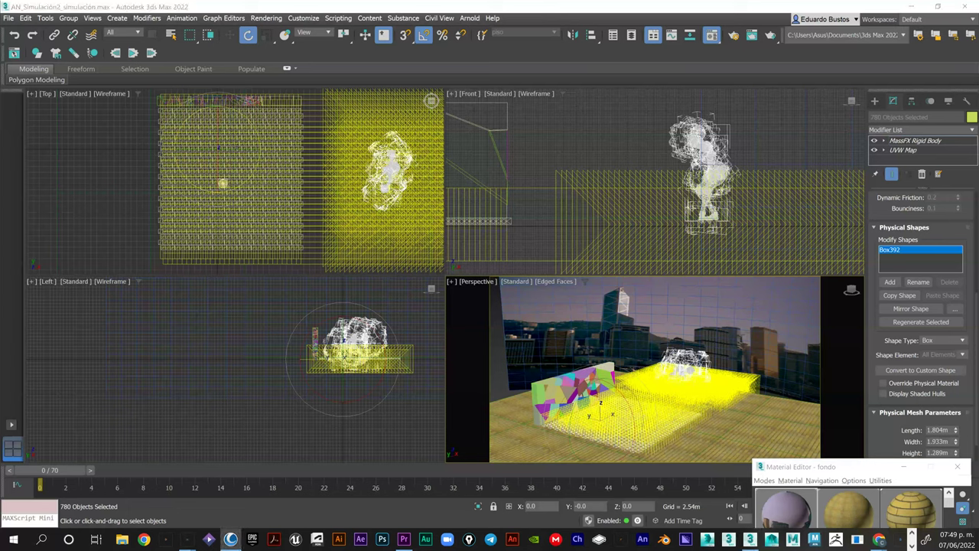